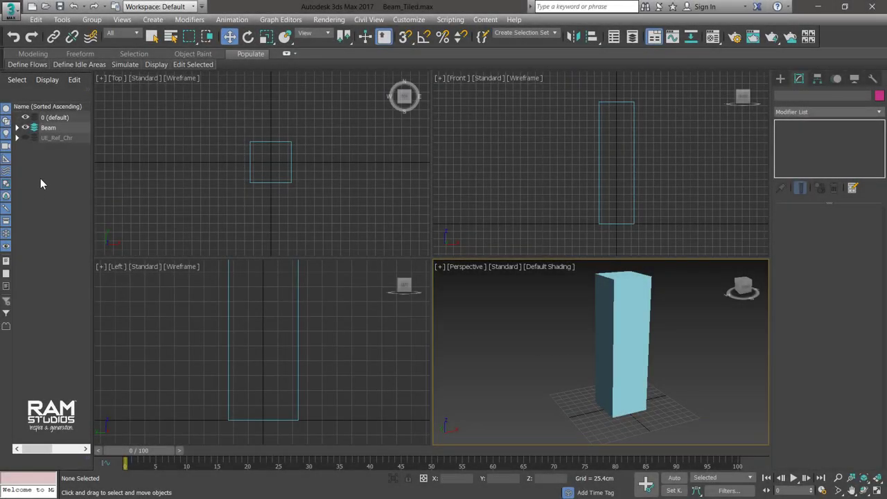
Open Beam_Tiled.max so the tall box shows in the Top, Front, Left and Perspective views.
{"action": "left_click", "coordinate": [610, 351]}
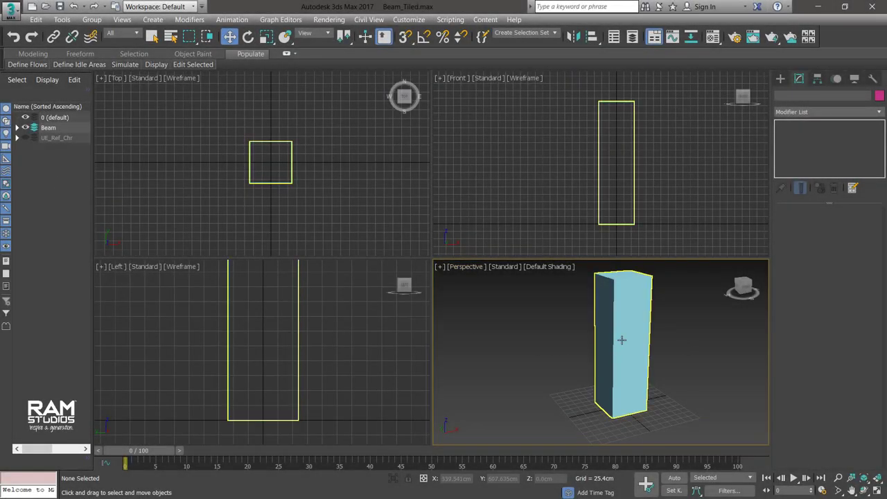
Show the beam box with edged faces in a maximized Perspective view.
{"action": "left_click", "coordinate": [610, 351]}
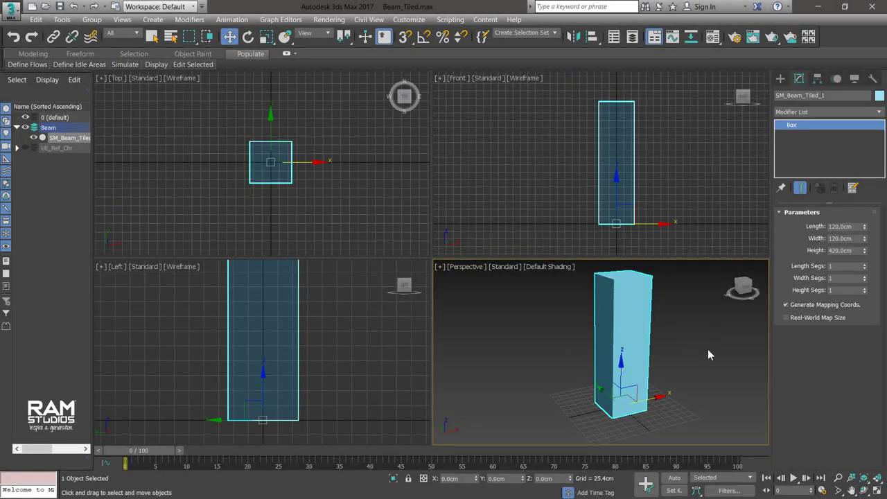
{"action": "key", "text": "F4"}
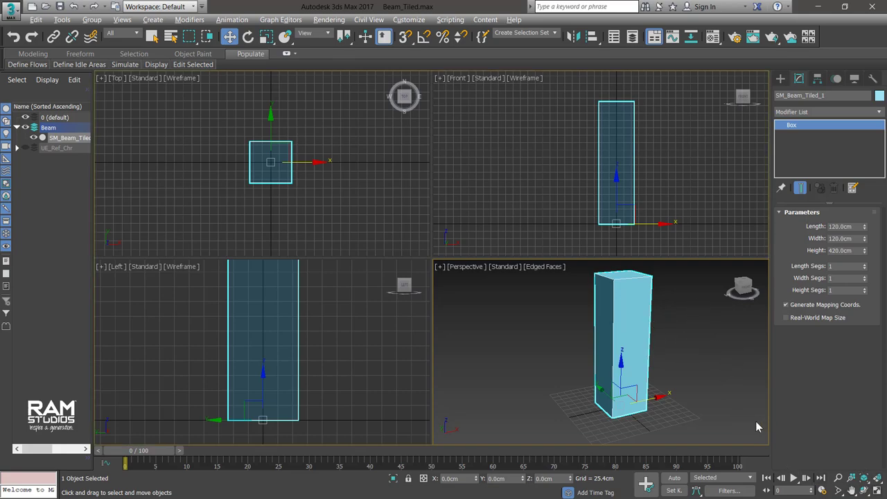
{"action": "key", "text": "alt+w"}
{"action": "mouse_move", "coordinate": [598, 353]}
{"action": "middle_mouse_down", "text": "alt"}
{"action": "mouse_move", "coordinate": [548, 293]}
{"action": "mouse_move", "coordinate": [559, 315]}
{"action": "mouse_move", "coordinate": [558, 296]}
{"action": "middle_mouse_up", "text": "alt"}
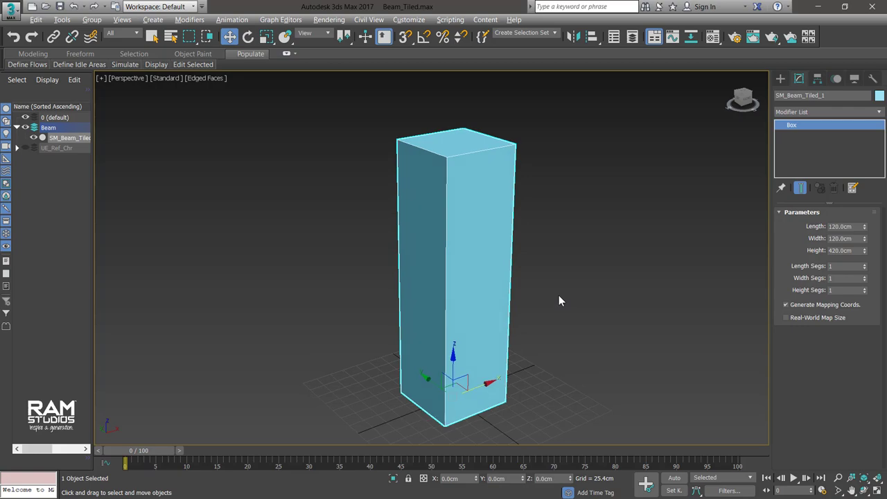
{"action": "left_click", "coordinate": [558, 304]}
{"action": "left_click", "coordinate": [479, 309]}
Change the beam box's object colour from blue to grey.
{"action": "left_click", "coordinate": [880, 94]}
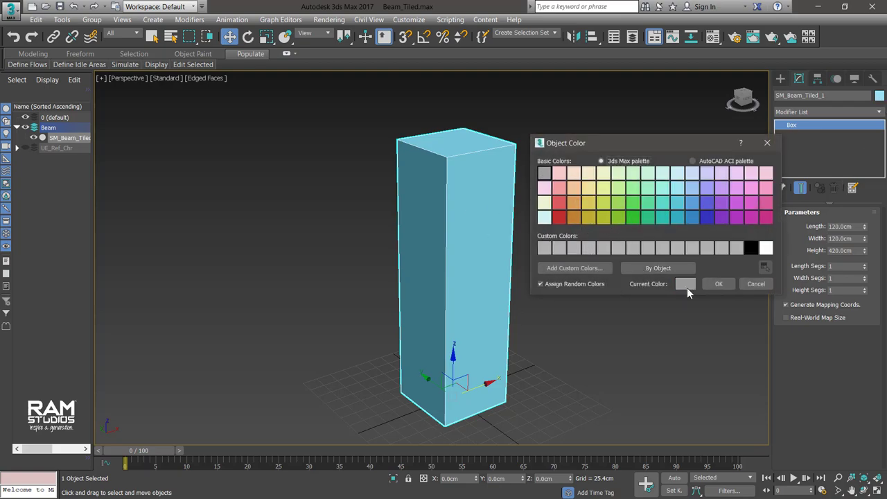
{"action": "left_click", "coordinate": [719, 283]}
{"action": "left_click", "coordinate": [544, 268]}
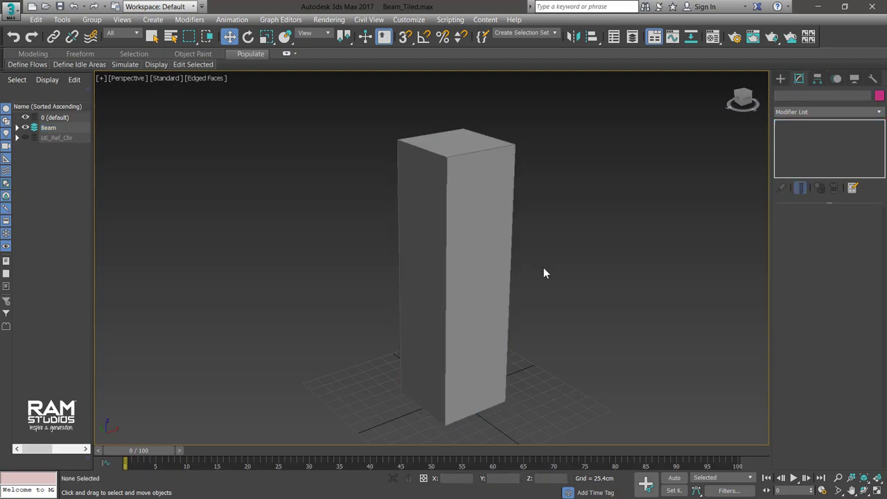
{"action": "left_click", "coordinate": [472, 269]}
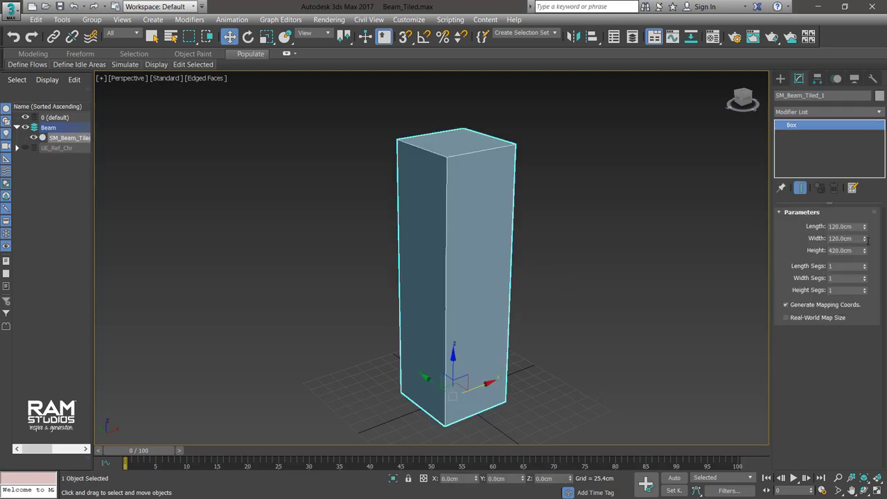
Convert the Box to an Editable Poly.
{"action": "right_click", "coordinate": [791, 130]}
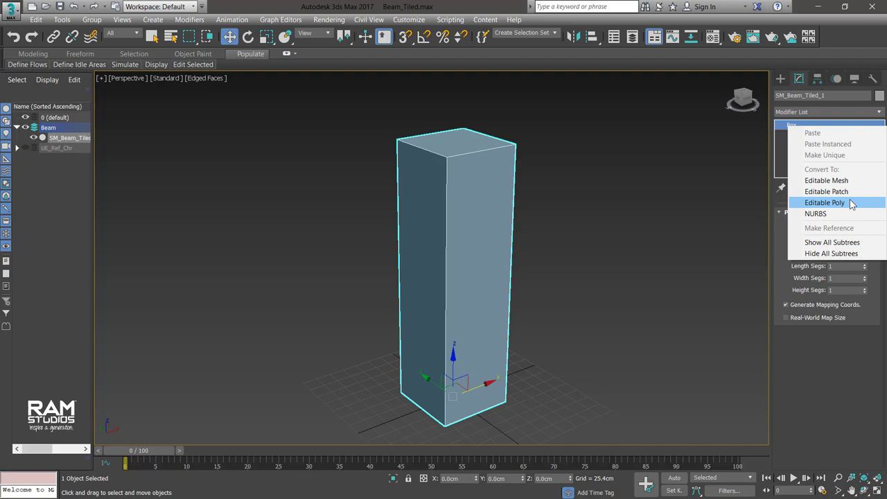
{"action": "left_click", "coordinate": [824, 202]}
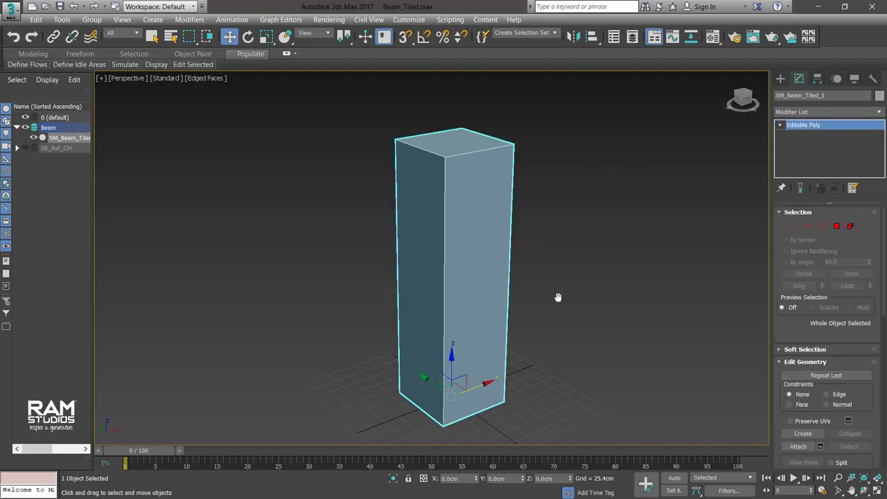
{"action": "mouse_move", "coordinate": [558, 296]}
{"action": "middle_mouse_down", "text": "alt"}
{"action": "mouse_move", "coordinate": [521, 268]}
{"action": "mouse_move", "coordinate": [527, 224]}
{"action": "middle_mouse_up", "text": "alt"}
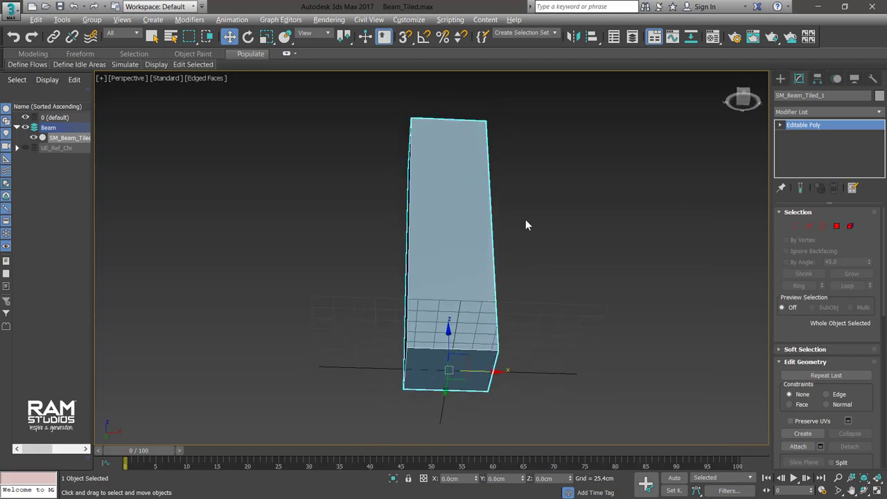
In Polygon mode, select and inspect the beam's bottom and top faces.
{"action": "left_click", "coordinate": [836, 226]}
{"action": "left_click", "coordinate": [435, 373]}
{"action": "middle_click_drag", "start_coordinate": [378, 340], "coordinate": [386, 338], "text": "alt"}
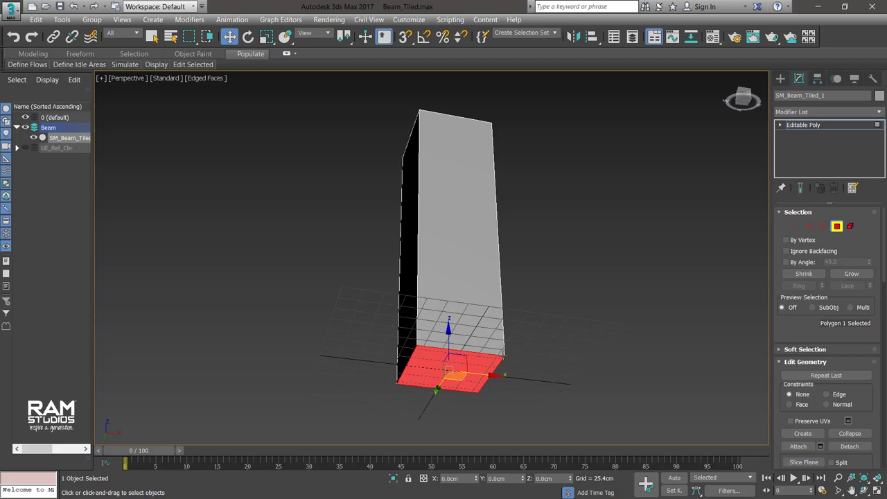
{"action": "left_click", "coordinate": [460, 319]}
{"action": "middle_click_drag", "start_coordinate": [467, 254], "coordinate": [444, 128], "text": "alt"}
{"action": "left_click", "coordinate": [438, 128]}
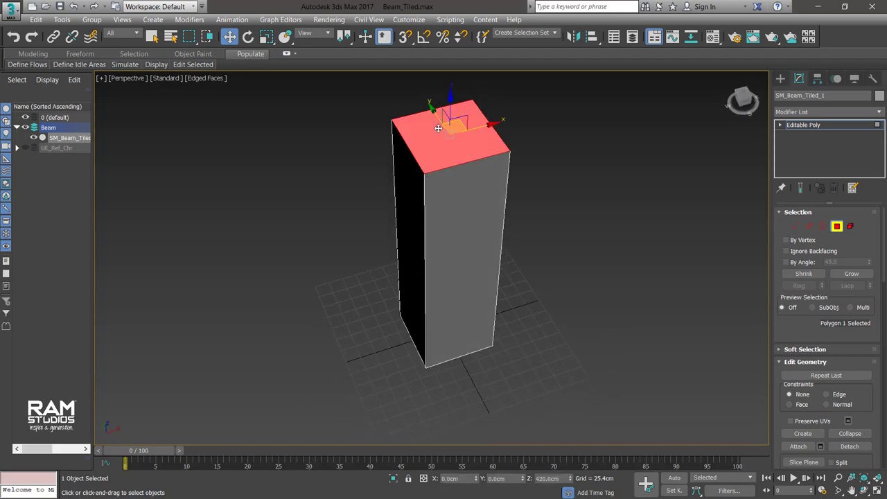
{"action": "left_click", "coordinate": [547, 268]}
{"action": "middle_click_drag", "start_coordinate": [499, 284], "coordinate": [504, 254], "text": "alt"}
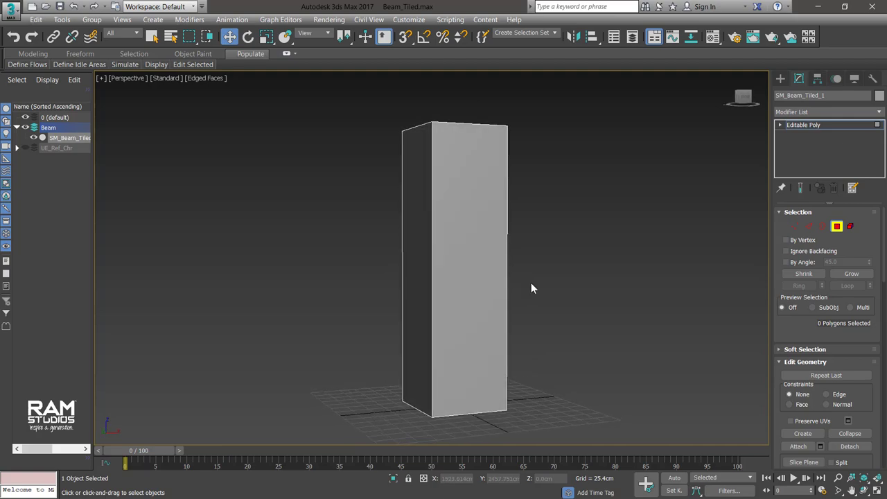
In Edge mode, select the beam's four vertical edges.
{"action": "key", "text": "2"}
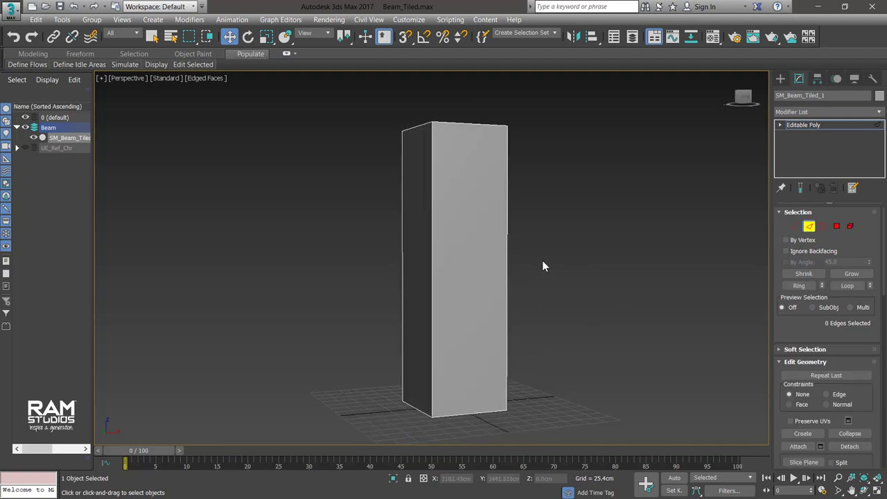
{"action": "left_click_drag", "start_coordinate": [615, 226], "coordinate": [303, 303]}
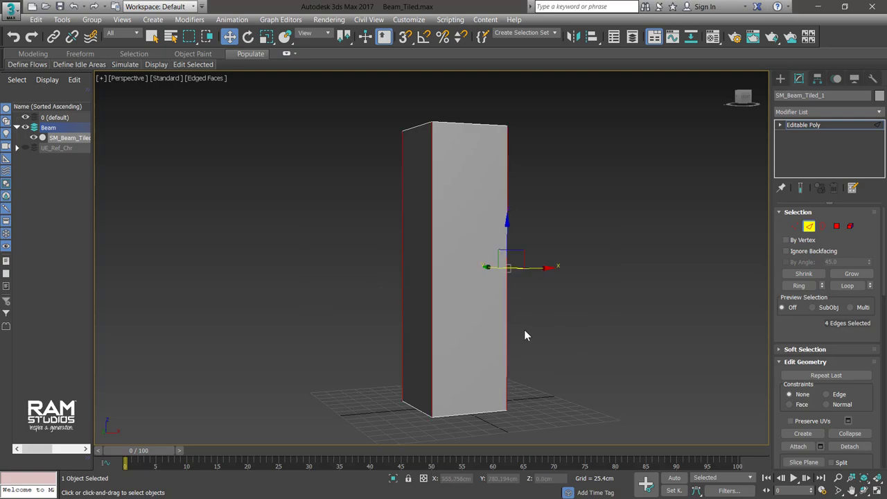
{"action": "left_click_drag", "start_coordinate": [885, 310], "coordinate": [884, 396]}
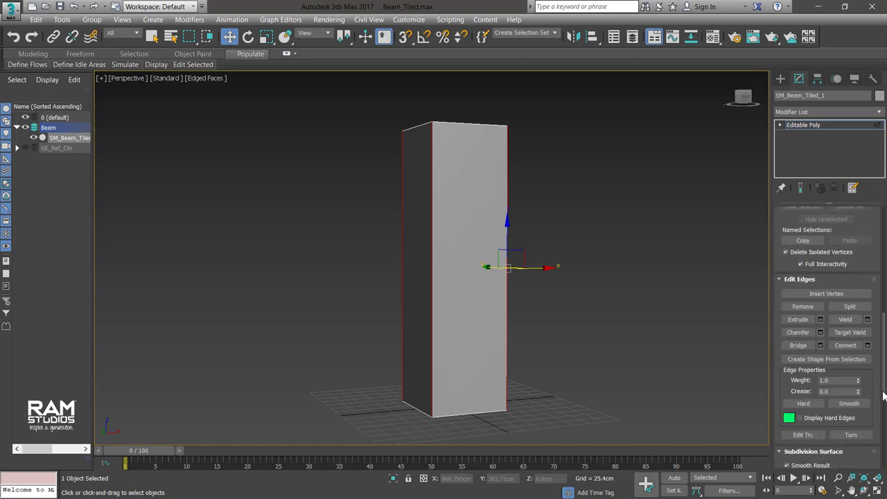
Connect the edges with 1 segment and slide -90, adding a loop near the base.
{"action": "left_click", "coordinate": [867, 345]}
{"action": "middle_click_drag", "start_coordinate": [552, 360], "coordinate": [364, 350]}
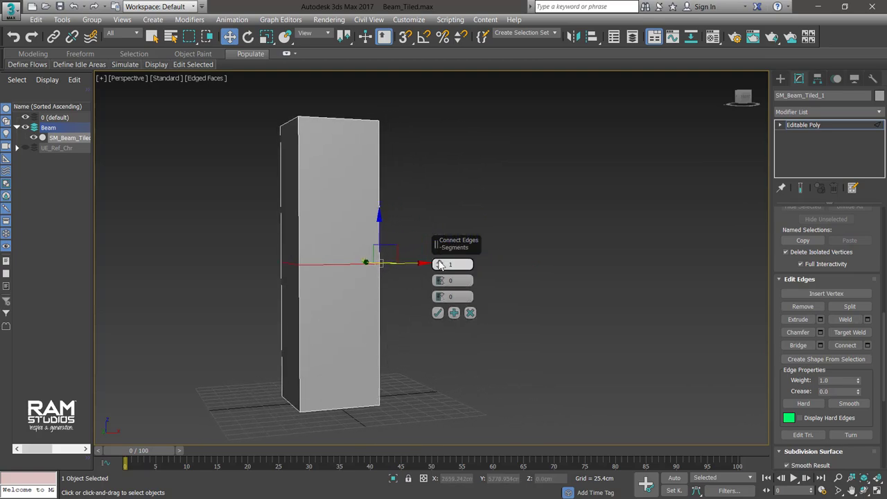
{"action": "mouse_move", "coordinate": [439, 264]}
{"action": "left_mouse_down"}
{"action": "mouse_move", "coordinate": [435, 250]}
{"action": "mouse_move", "coordinate": [431, 325]}
{"action": "left_mouse_up"}
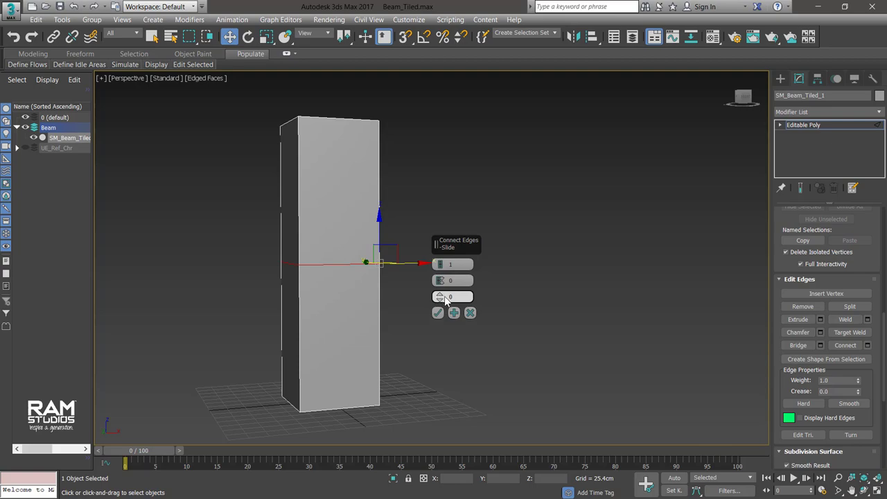
{"action": "left_click_drag", "start_coordinate": [439, 298], "coordinate": [466, 458]}
{"action": "left_click_drag", "start_coordinate": [466, 458], "coordinate": [461, 461]}
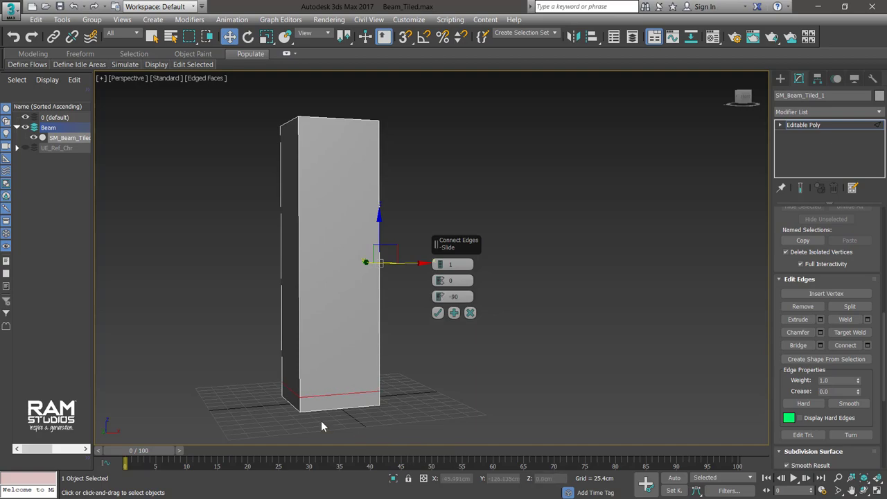
{"action": "scroll", "coordinate": [318, 419], "scroll_direction": "up", "scroll_amount": 2}
{"action": "mouse_move", "coordinate": [334, 401]}
{"action": "middle_mouse_down", "text": "alt"}
{"action": "mouse_move", "coordinate": [300, 393]}
{"action": "mouse_move", "coordinate": [348, 406]}
{"action": "middle_mouse_up", "text": "alt"}
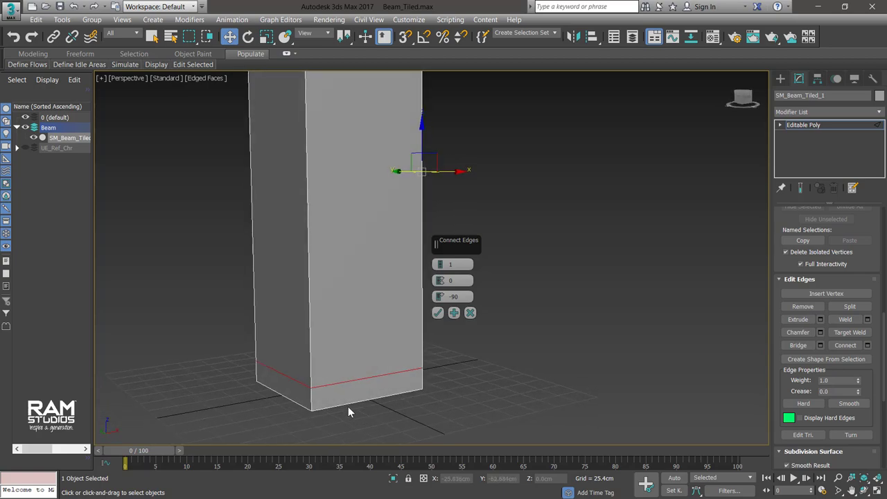
{"action": "left_click", "coordinate": [438, 315]}
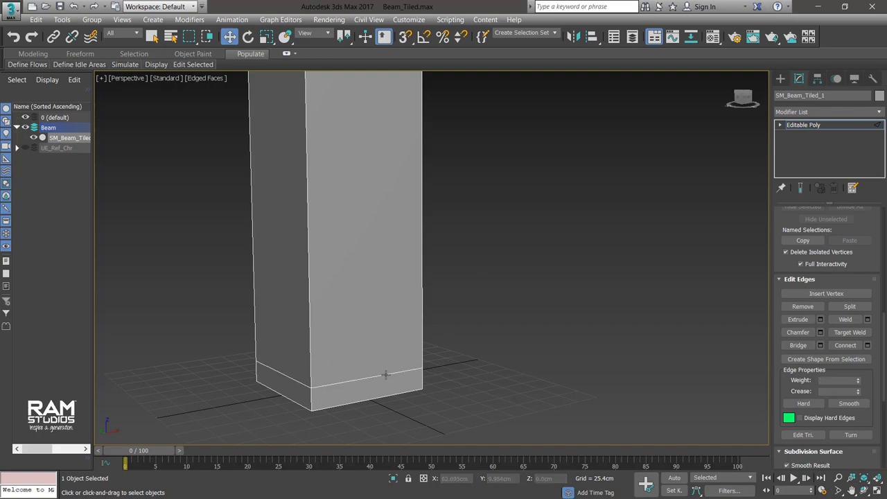
{"action": "scroll", "coordinate": [443, 305], "scroll_direction": "down", "scroll_amount": 4}
{"action": "left_click_drag", "start_coordinate": [247, 316], "coordinate": [246, 316]}
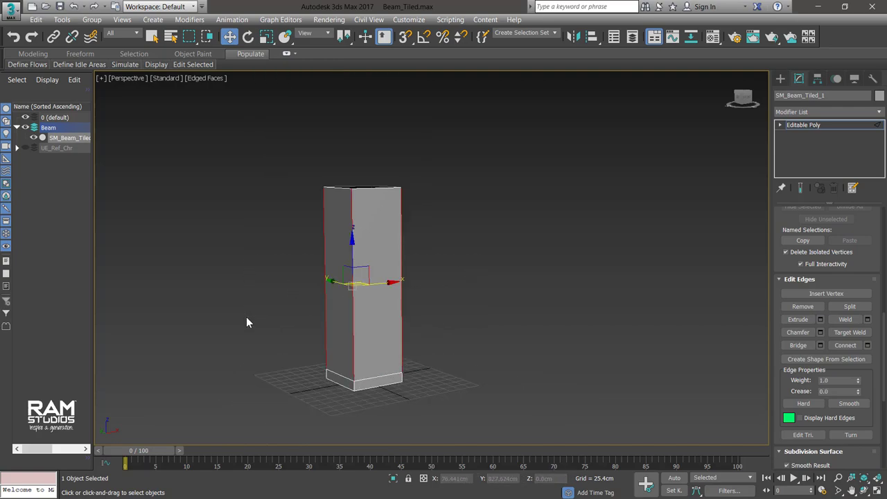
Connect the vertical edges with slide reset to 0, adding a mid-height edge loop.
{"action": "left_click", "coordinate": [867, 346]}
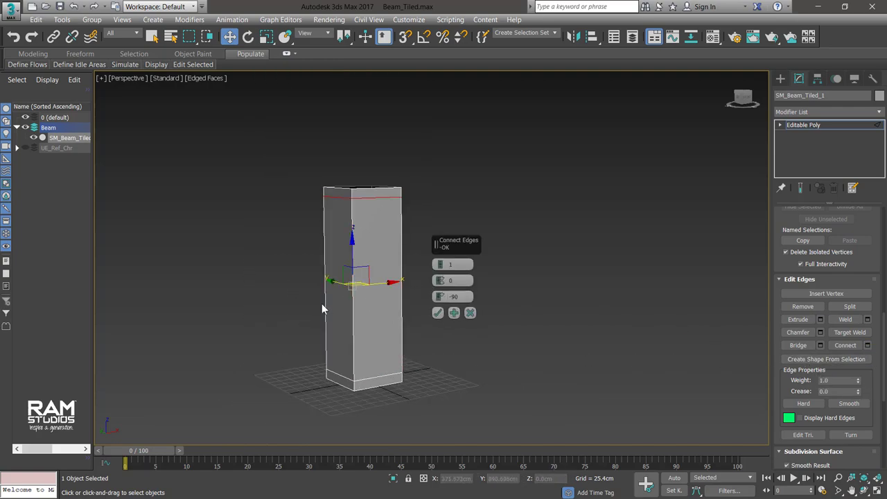
{"action": "right_click", "coordinate": [439, 296]}
{"action": "mouse_move", "coordinate": [369, 319]}
{"action": "middle_mouse_down", "text": "alt"}
{"action": "mouse_move", "coordinate": [290, 303]}
{"action": "mouse_move", "coordinate": [323, 303]}
{"action": "middle_mouse_up", "text": "alt"}
{"action": "scroll", "coordinate": [330, 306], "scroll_direction": "up", "scroll_amount": 2}
{"action": "scroll", "coordinate": [388, 323], "scroll_direction": "up", "scroll_amount": 2}
{"action": "scroll", "coordinate": [440, 313], "scroll_direction": "up", "scroll_amount": 4}
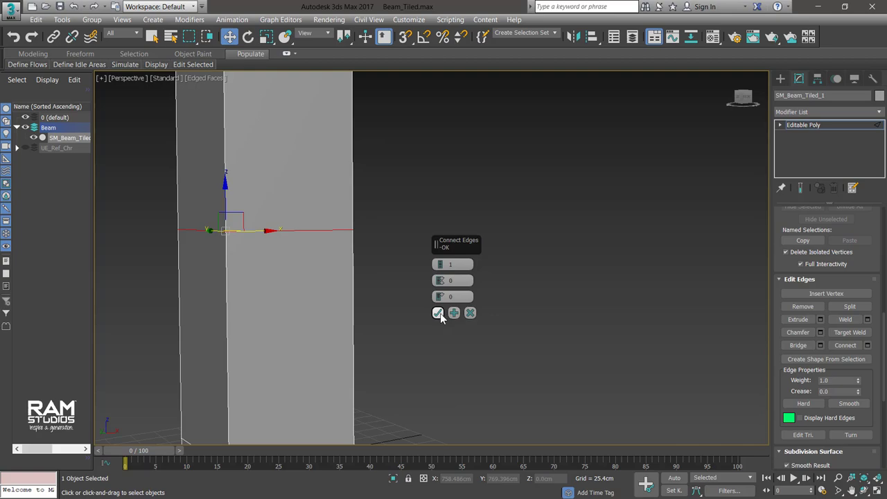
{"action": "left_click", "coordinate": [439, 314]}
{"action": "scroll", "coordinate": [326, 208], "scroll_direction": "down", "scroll_amount": 3}
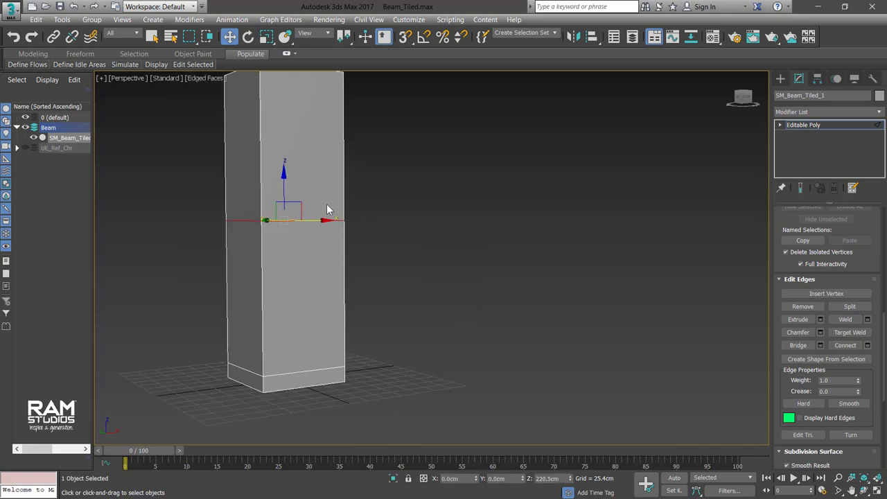
{"action": "scroll", "coordinate": [326, 208], "scroll_direction": "down", "scroll_amount": 2}
{"action": "scroll", "coordinate": [329, 212], "scroll_direction": "up", "scroll_amount": 2}
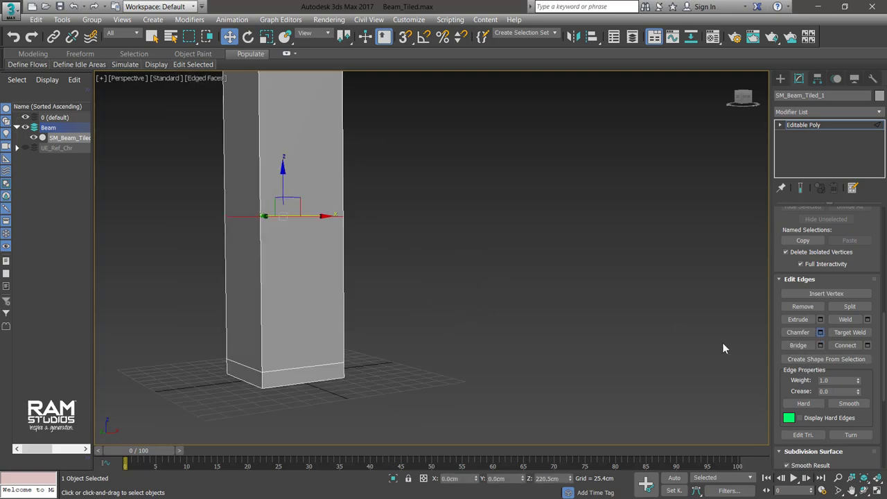
{"action": "left_click", "coordinate": [478, 362]}
Reselect the vertical edges along the beam's front corner.
{"action": "middle_click_drag", "start_coordinate": [320, 236], "coordinate": [360, 263]}
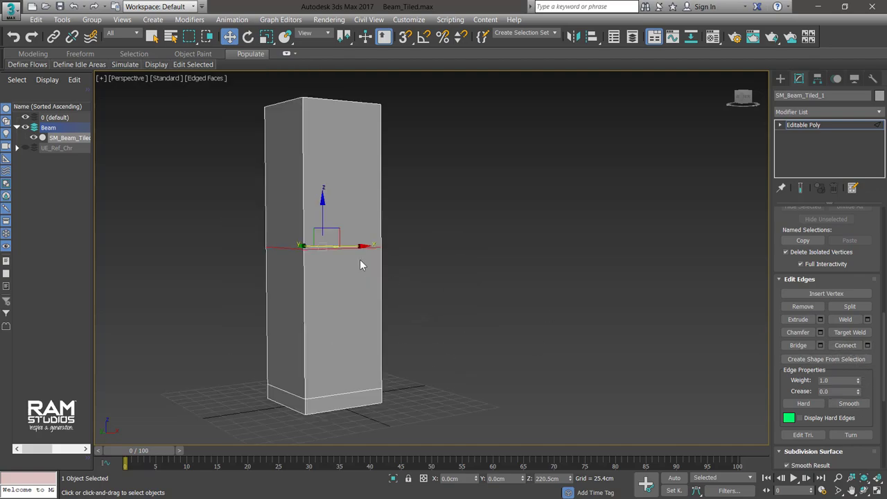
{"action": "left_click_drag", "start_coordinate": [481, 302], "coordinate": [481, 303]}
{"action": "left_click", "coordinate": [481, 302]}
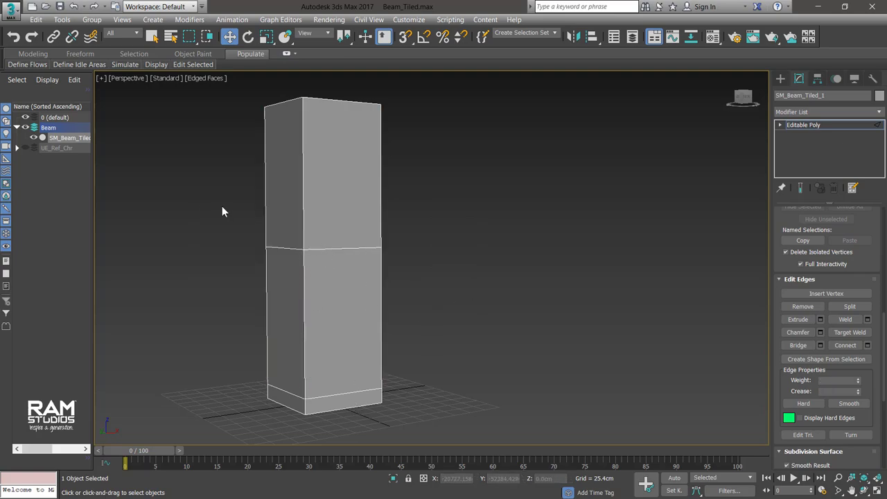
{"action": "double_click", "coordinate": [327, 249]}
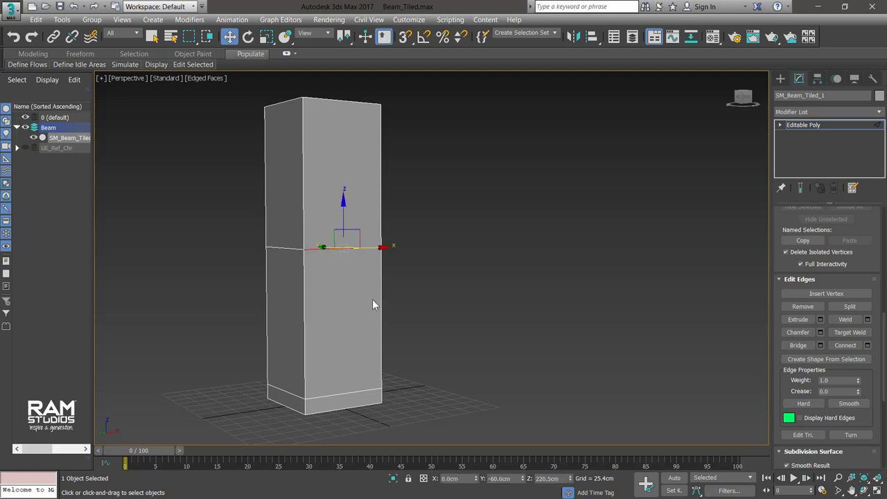
{"action": "left_click", "coordinate": [372, 305]}
{"action": "left_click", "coordinate": [304, 292]}
{"action": "double_click", "coordinate": [306, 228]}
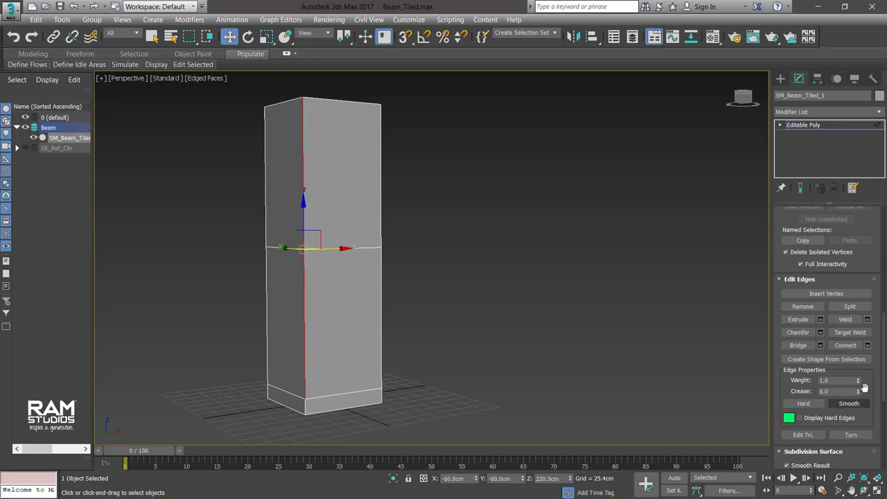
Connect the edges again and select the new mid-height loop at Z 220.5 cm.
{"action": "left_click", "coordinate": [867, 345]}
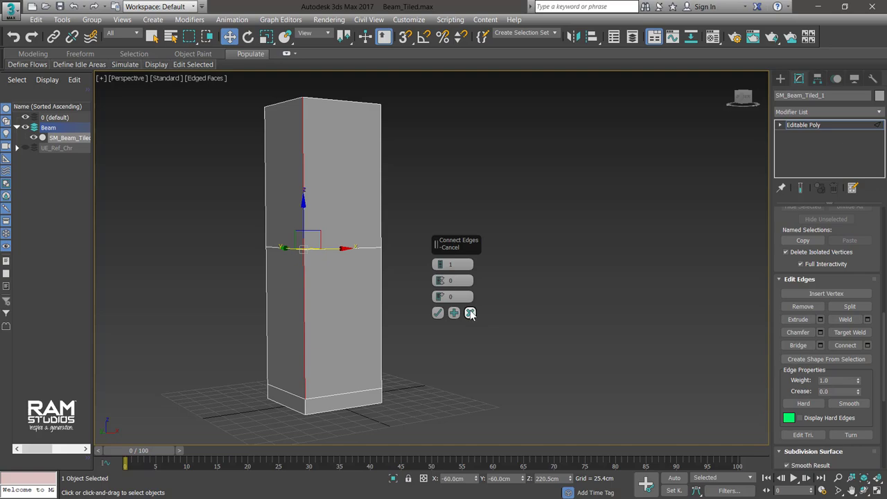
{"action": "left_click", "coordinate": [470, 313]}
{"action": "left_click", "coordinate": [303, 289]}
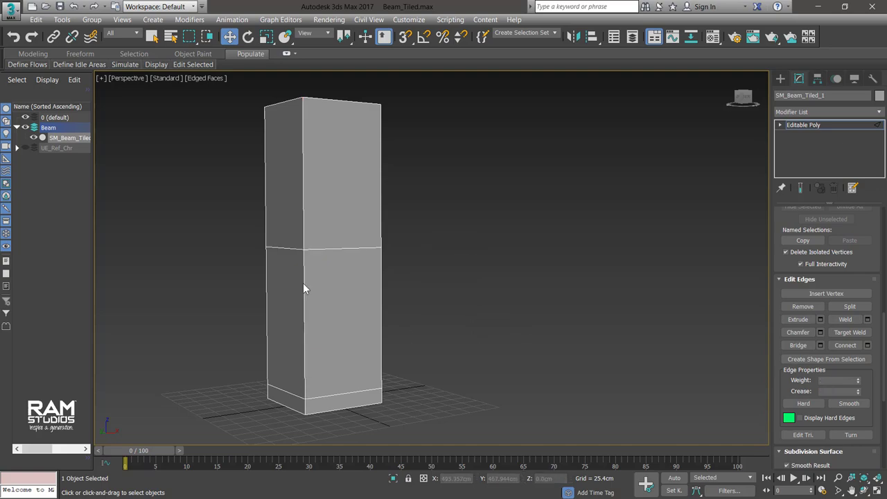
{"action": "double_click", "coordinate": [319, 247]}
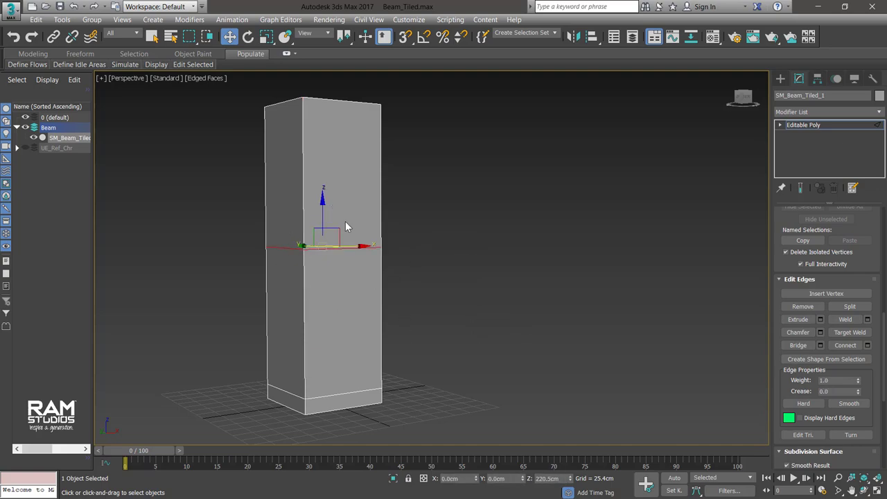
{"action": "left_click", "coordinate": [388, 258]}
Select the middle edge loop and widen its chamfer, checking the reference image.
{"action": "double_click", "coordinate": [349, 248]}
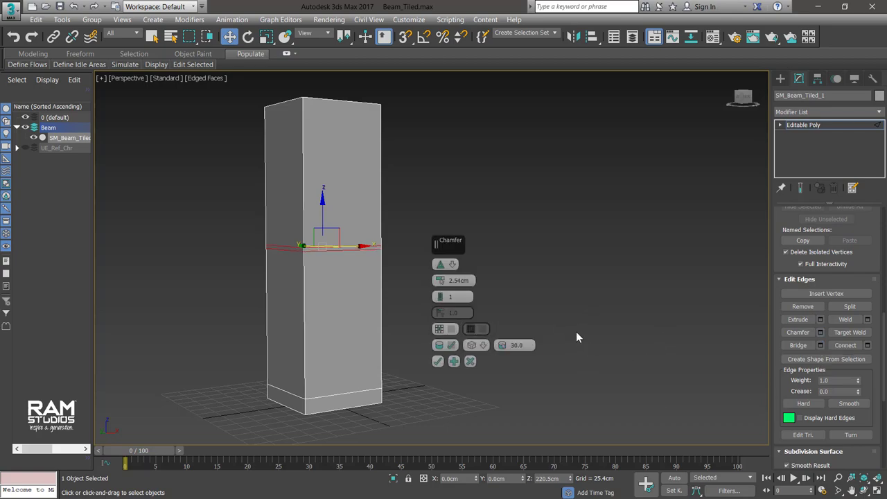
{"action": "scroll", "coordinate": [303, 251], "scroll_direction": "up", "scroll_amount": 4}
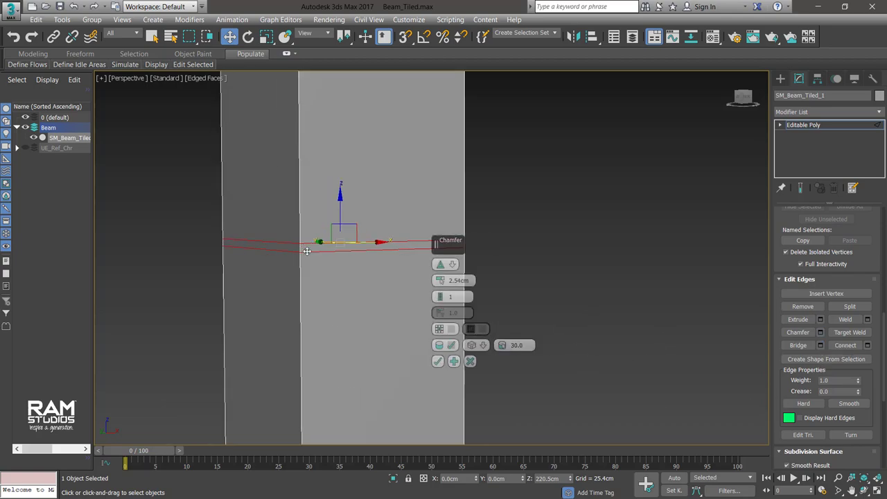
{"action": "scroll", "coordinate": [324, 275], "scroll_direction": "down", "scroll_amount": 6}
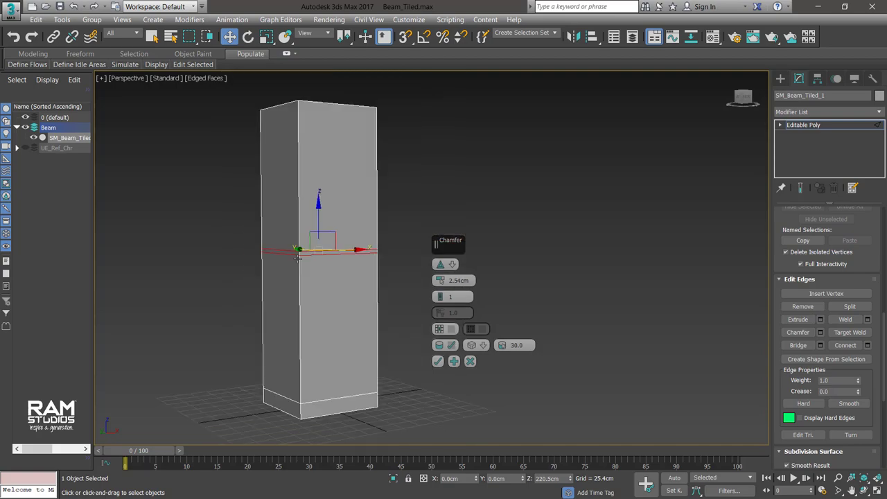
{"action": "scroll", "coordinate": [287, 264], "scroll_direction": "down", "scroll_amount": 2}
{"action": "scroll", "coordinate": [319, 271], "scroll_direction": "up", "scroll_amount": 4}
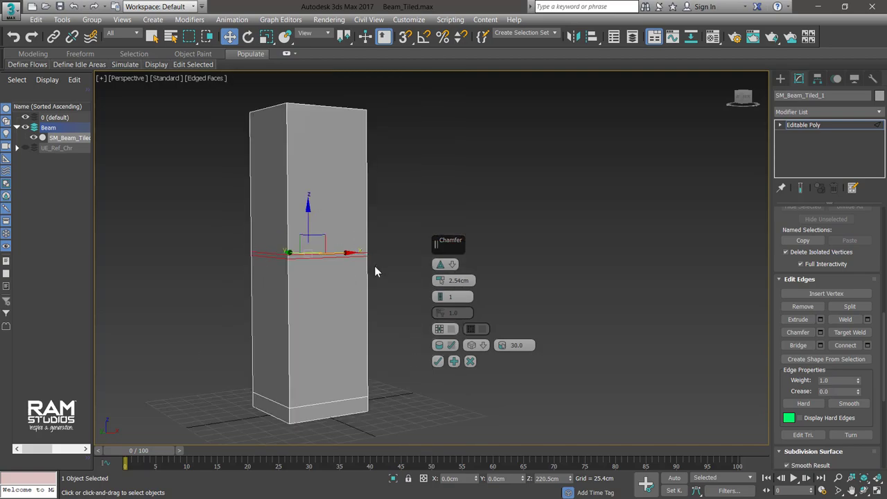
{"action": "left_click_drag", "start_coordinate": [439, 281], "coordinate": [443, 217]}
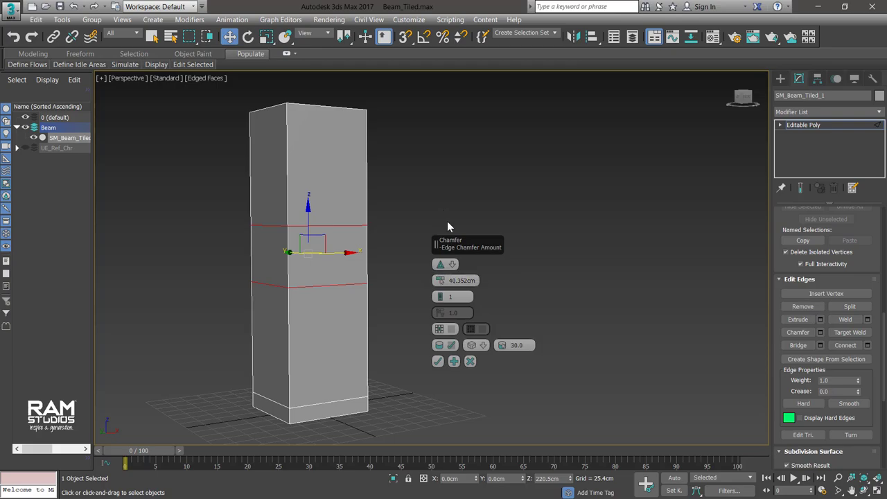
{"action": "key", "text": "alt+Tab"}
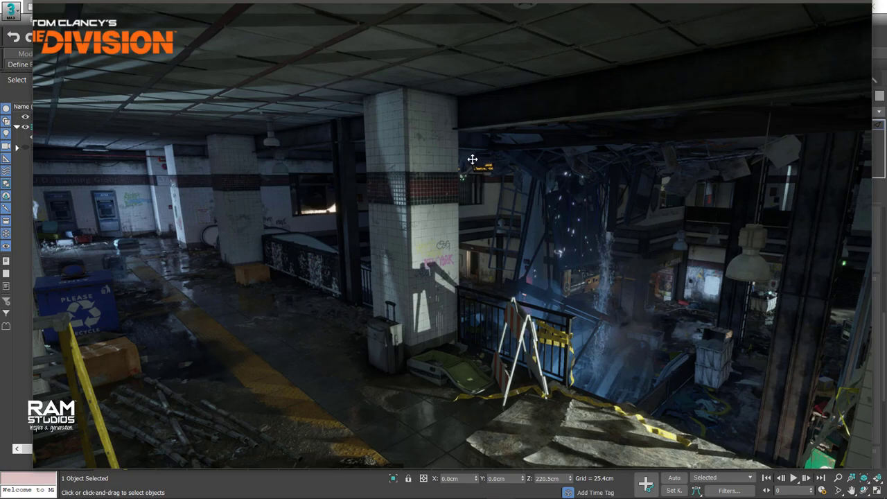
{"action": "left_click", "coordinate": [879, 198]}
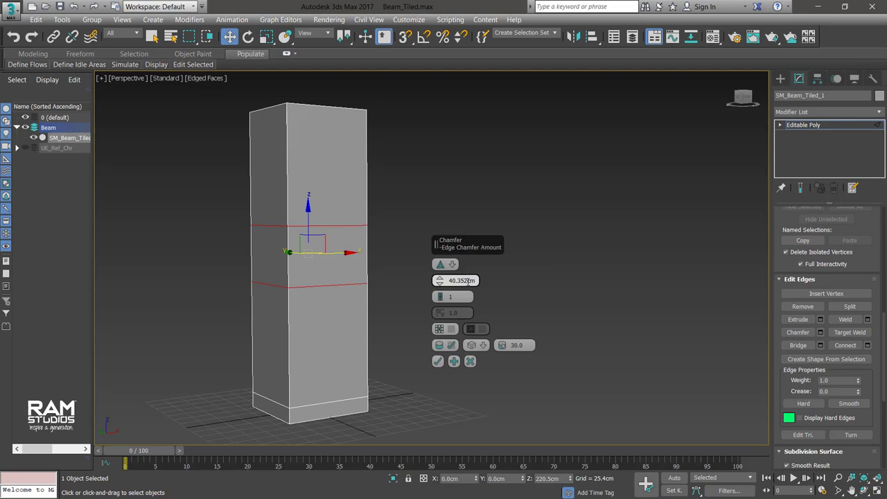
Set the edge chamfer amount to 33.0 cm and apply it.
{"action": "left_click_drag", "start_coordinate": [468, 280], "coordinate": [441, 282]}
{"action": "type", "text": "35.0"}
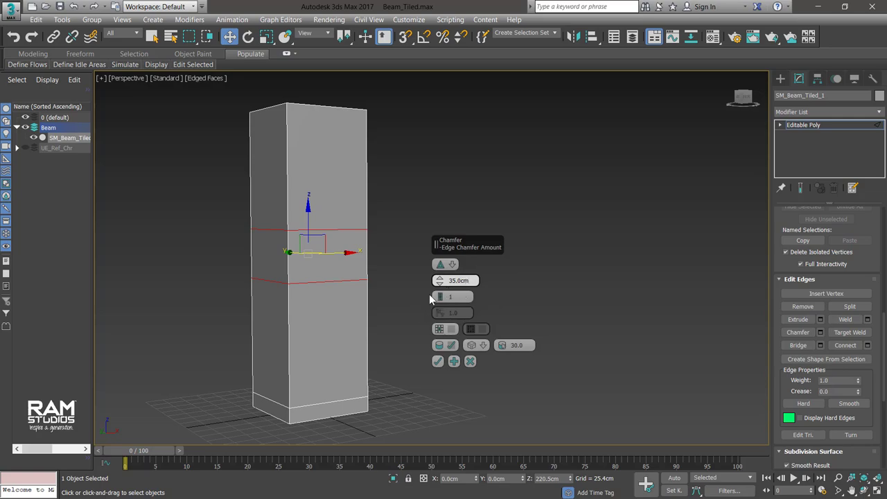
{"action": "left_click_drag", "start_coordinate": [462, 281], "coordinate": [450, 281]}
{"action": "type", "text": "32.0"}
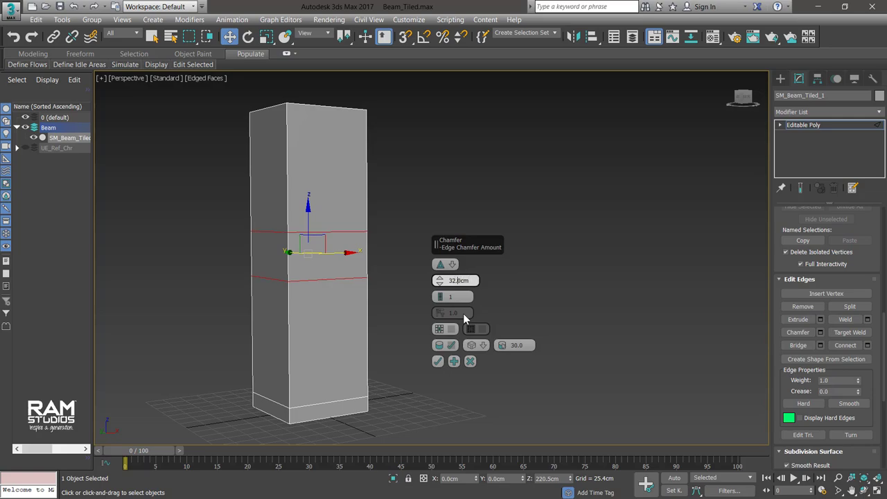
{"action": "key", "text": "BackSpace"}
{"action": "type", "text": "3"}
{"action": "key", "text": "Return"}
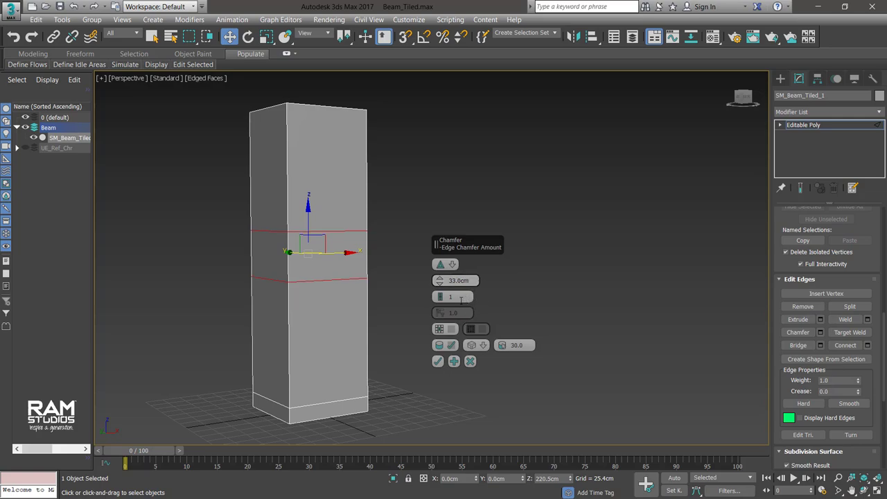
{"action": "left_click", "coordinate": [436, 362]}
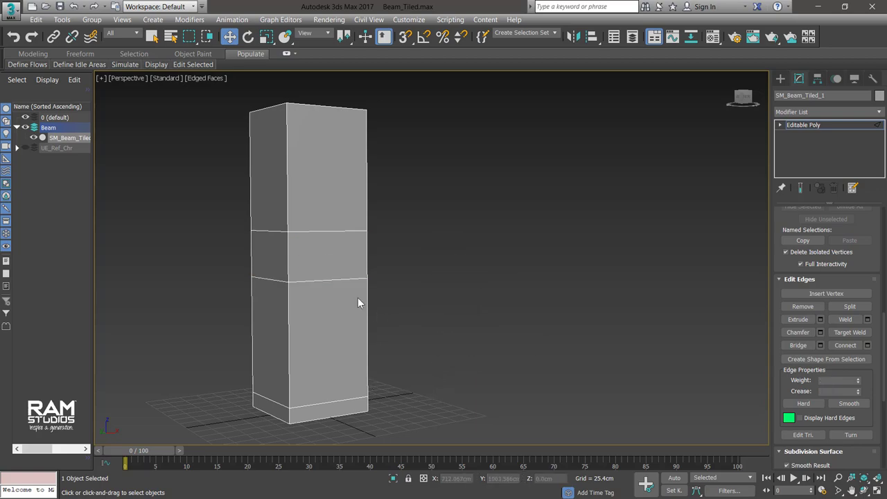
Orbit around the banded beam to inspect its sides, top and underside.
{"action": "scroll", "coordinate": [349, 295], "scroll_direction": "down", "scroll_amount": 3}
{"action": "scroll", "coordinate": [294, 335], "scroll_direction": "up", "scroll_amount": 3}
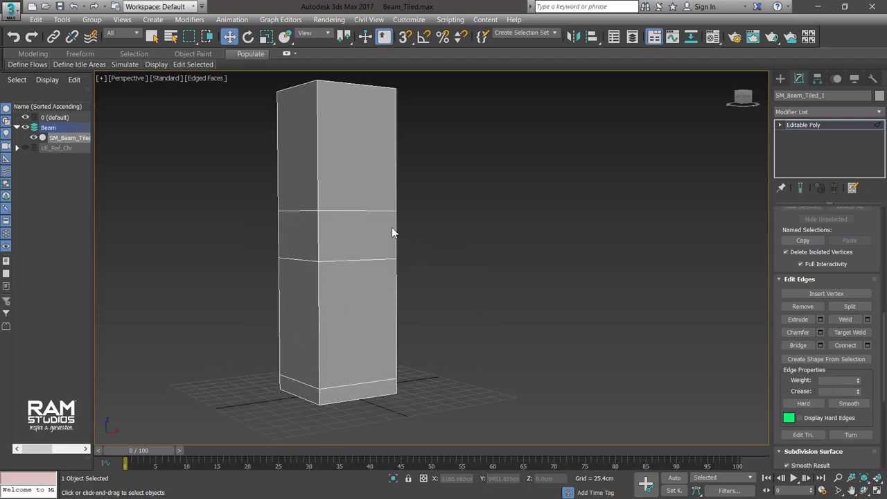
{"action": "middle_click_drag", "start_coordinate": [392, 233], "coordinate": [290, 290], "text": "alt"}
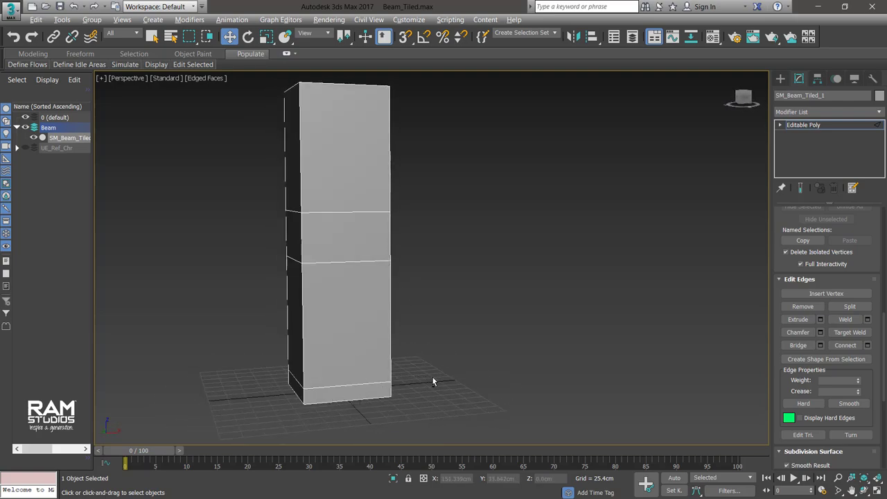
{"action": "middle_click_drag", "start_coordinate": [433, 381], "coordinate": [443, 377], "text": "alt"}
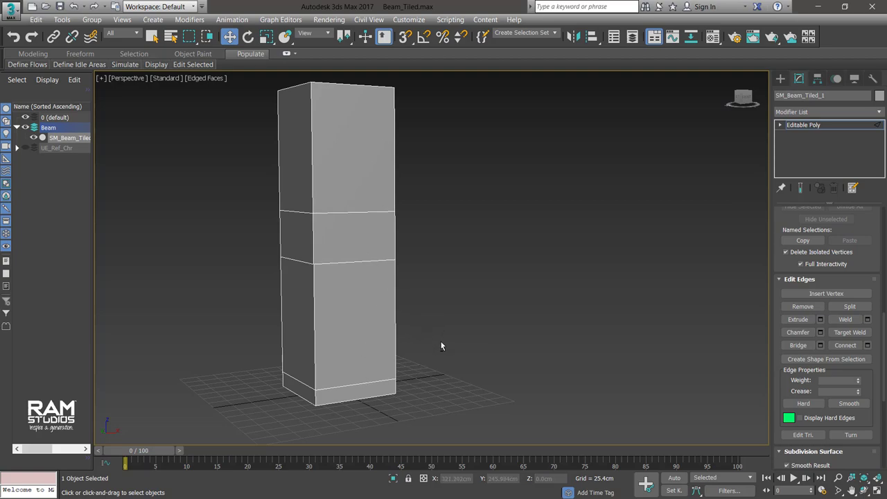
{"action": "mouse_move", "coordinate": [443, 347]}
{"action": "middle_mouse_down", "text": "alt"}
{"action": "mouse_move", "coordinate": [440, 375]}
{"action": "mouse_move", "coordinate": [314, 111]}
{"action": "mouse_move", "coordinate": [427, 197]}
{"action": "mouse_move", "coordinate": [328, 393]}
{"action": "mouse_move", "coordinate": [419, 352]}
{"action": "mouse_move", "coordinate": [343, 208]}
{"action": "middle_mouse_up", "text": "alt"}
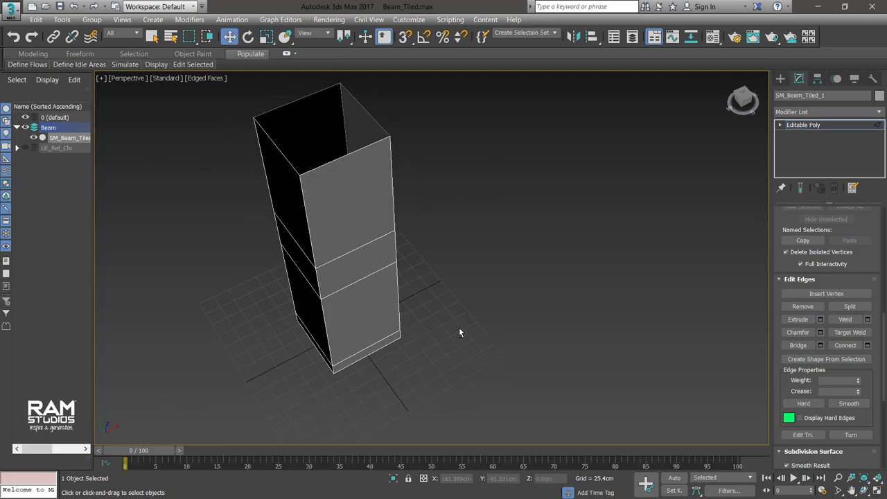
{"action": "mouse_move", "coordinate": [459, 333]}
{"action": "middle_mouse_down", "text": "alt"}
{"action": "mouse_move", "coordinate": [447, 275]}
{"action": "mouse_move", "coordinate": [202, 367]}
{"action": "middle_mouse_up", "text": "alt"}
{"action": "mouse_move", "coordinate": [485, 340]}
{"action": "middle_mouse_down", "text": "alt"}
{"action": "mouse_move", "coordinate": [403, 252]}
{"action": "mouse_move", "coordinate": [414, 294]}
{"action": "mouse_move", "coordinate": [424, 280]}
{"action": "mouse_move", "coordinate": [337, 280]}
{"action": "mouse_move", "coordinate": [424, 285]}
{"action": "middle_mouse_up", "text": "alt"}
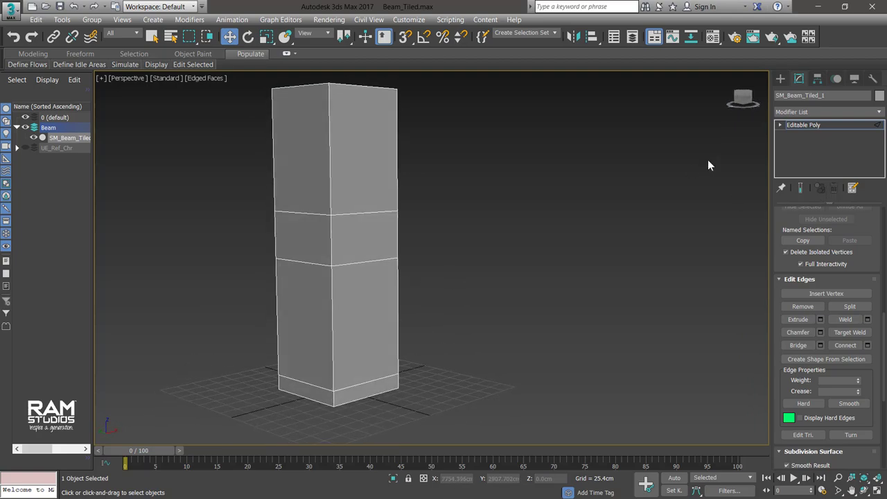
{"action": "scroll", "coordinate": [867, 284], "scroll_direction": "up", "scroll_amount": 3}
{"action": "scroll", "coordinate": [874, 296], "scroll_direction": "up", "scroll_amount": 3}
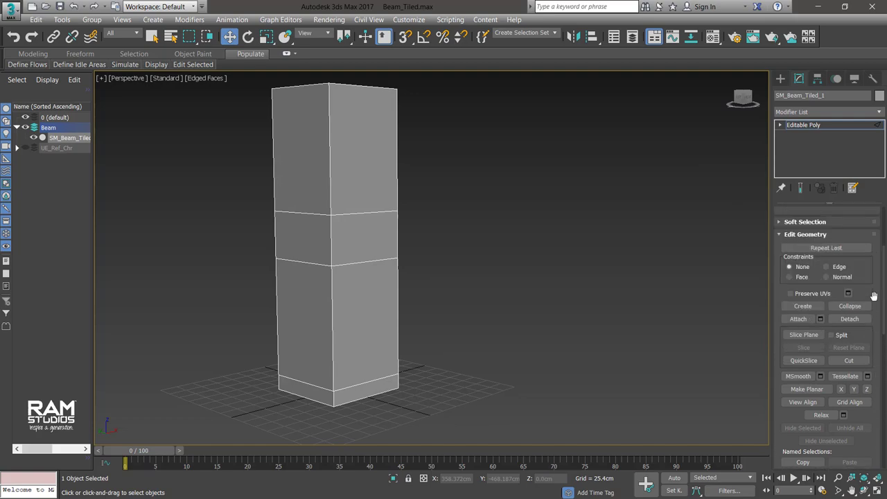
{"action": "scroll", "coordinate": [875, 296], "scroll_direction": "up", "scroll_amount": 3}
Exit edge editing, deselect the beam and bring up the Material Editor.
{"action": "left_click", "coordinate": [809, 226]}
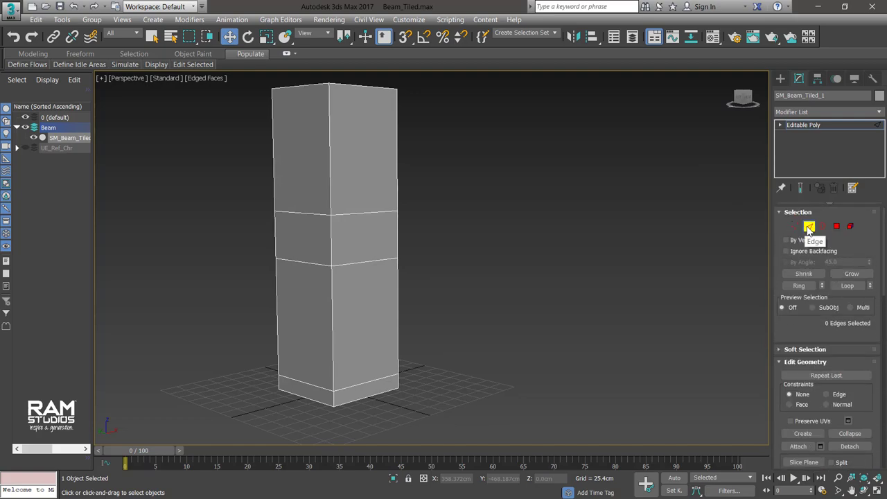
{"action": "left_click", "coordinate": [808, 226]}
{"action": "left_click", "coordinate": [780, 79]}
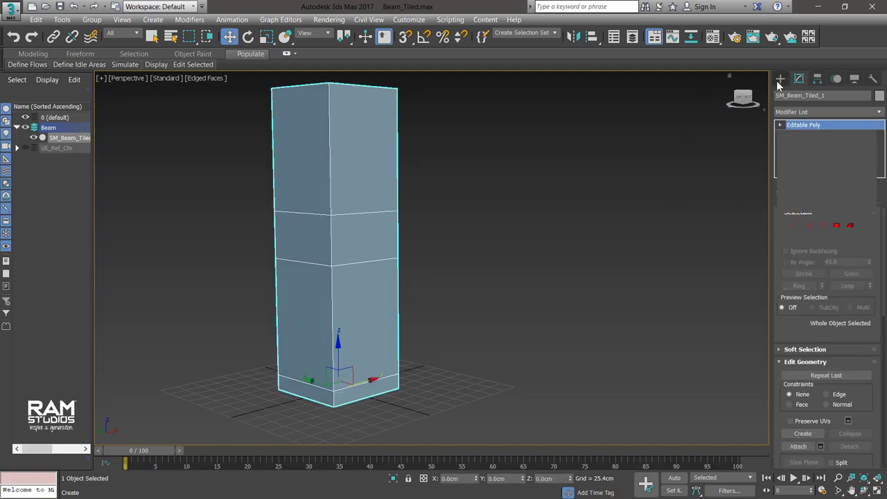
{"action": "left_click", "coordinate": [646, 205]}
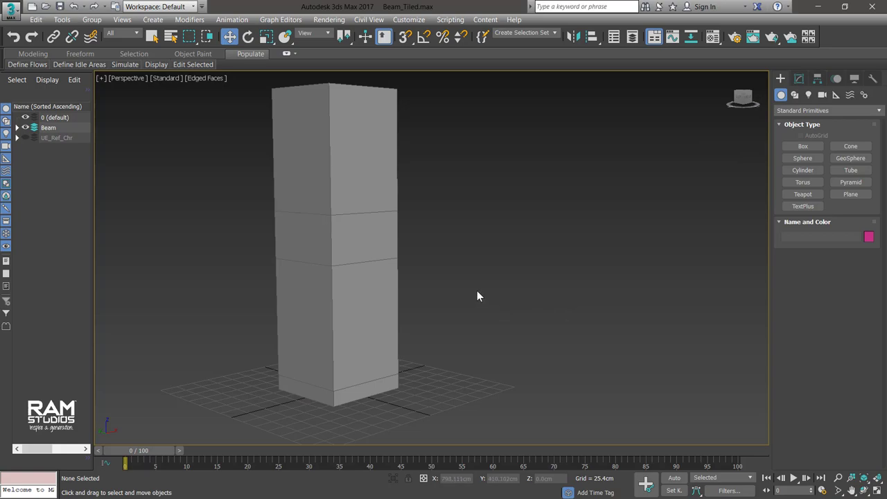
{"action": "key", "text": "m"}
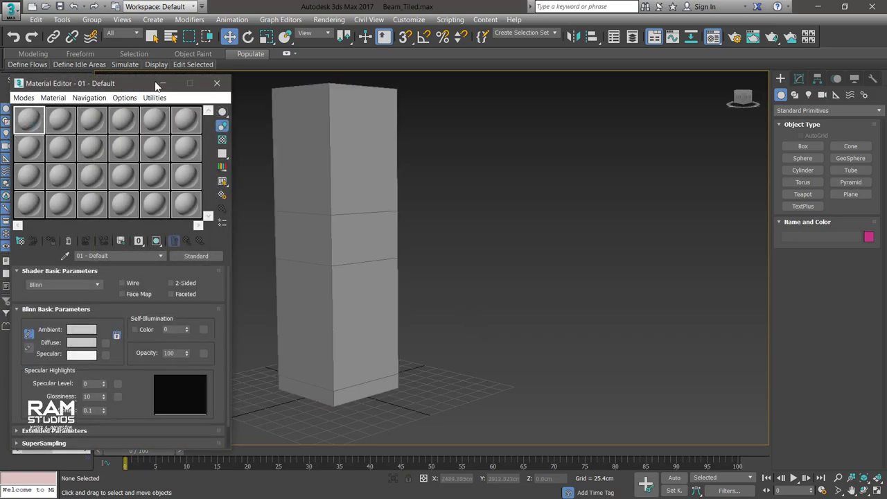
Replace the 01 - Default Blinn with a Multi/Sub-Object material, discarding the old material.
{"action": "mouse_move", "coordinate": [154, 83]}
{"action": "left_mouse_down"}
{"action": "mouse_move", "coordinate": [724, 111]}
{"action": "mouse_move", "coordinate": [689, 90]}
{"action": "left_mouse_up"}
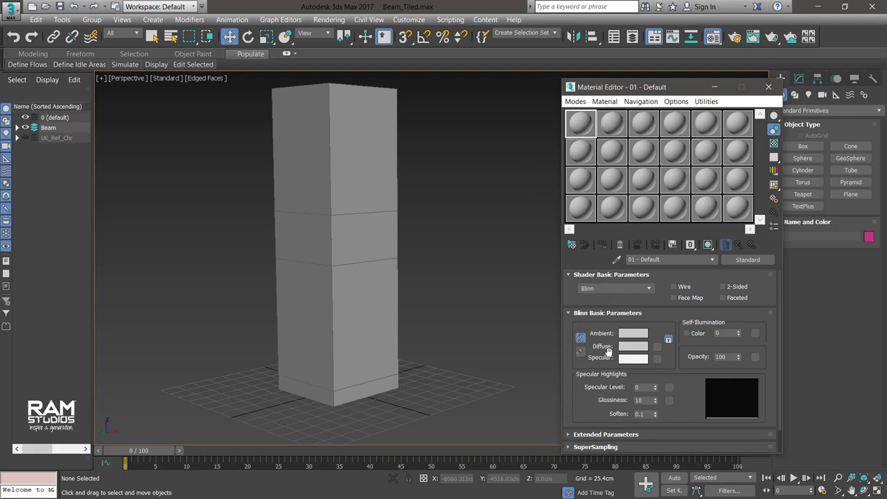
{"action": "left_click", "coordinate": [754, 260]}
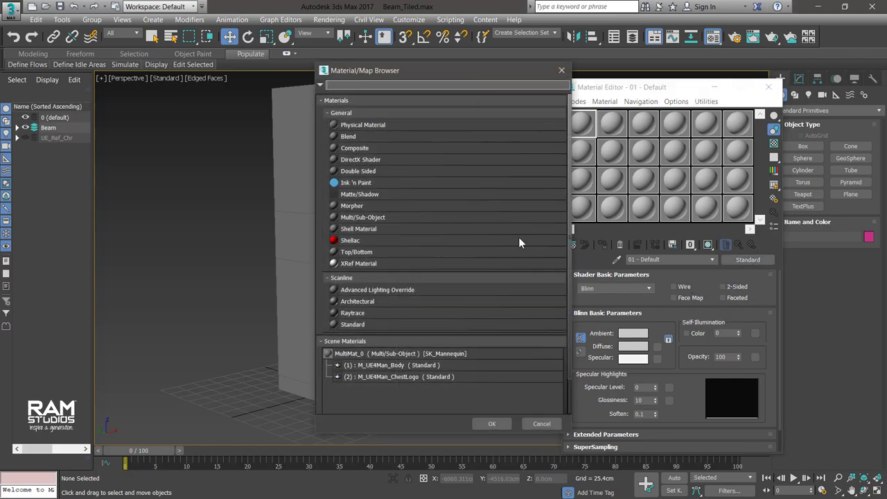
{"action": "mouse_move", "coordinate": [403, 68]}
{"action": "left_mouse_down"}
{"action": "mouse_move", "coordinate": [550, 69]}
{"action": "mouse_move", "coordinate": [513, 84]}
{"action": "left_mouse_up"}
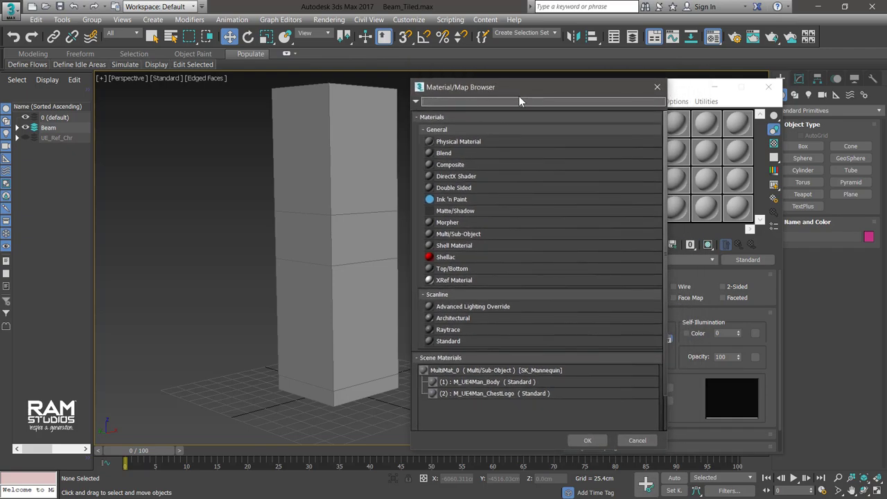
{"action": "left_click", "coordinate": [457, 235]}
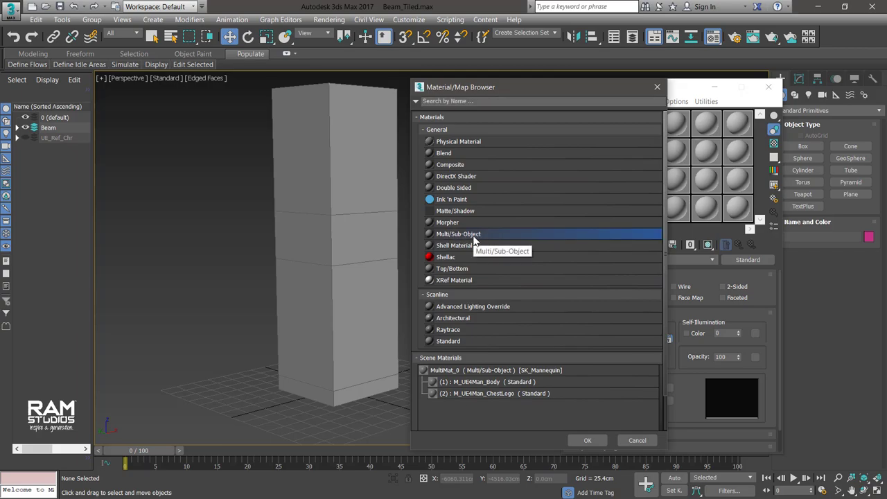
{"action": "left_click", "coordinate": [586, 441]}
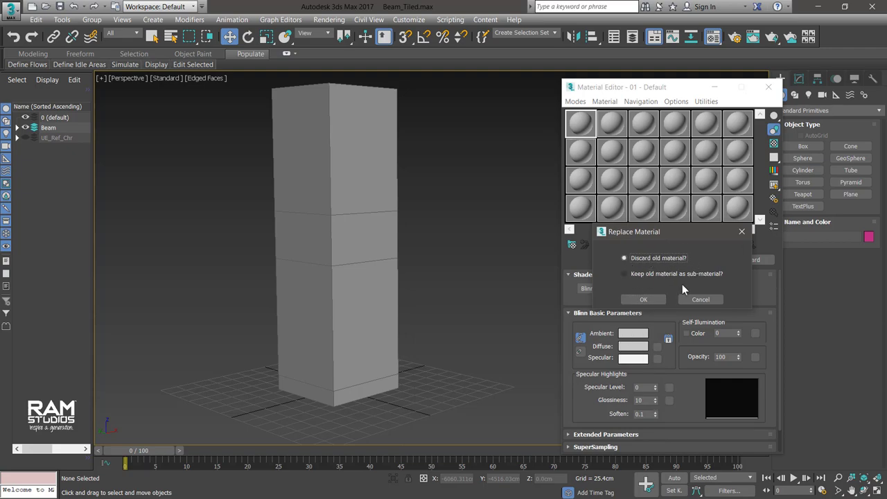
{"action": "left_click", "coordinate": [643, 299]}
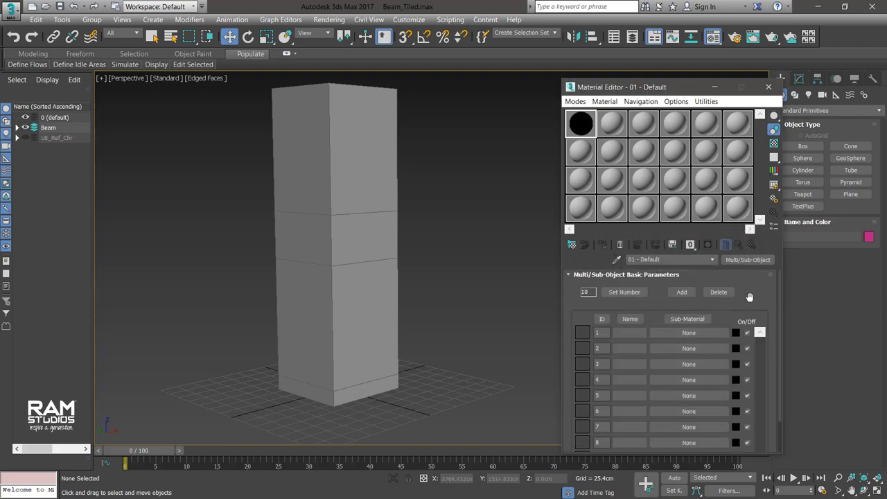
Reduce the Multi/Sub-Object material to 3 sub-material slots.
{"action": "left_click_drag", "start_coordinate": [760, 305], "coordinate": [761, 302]}
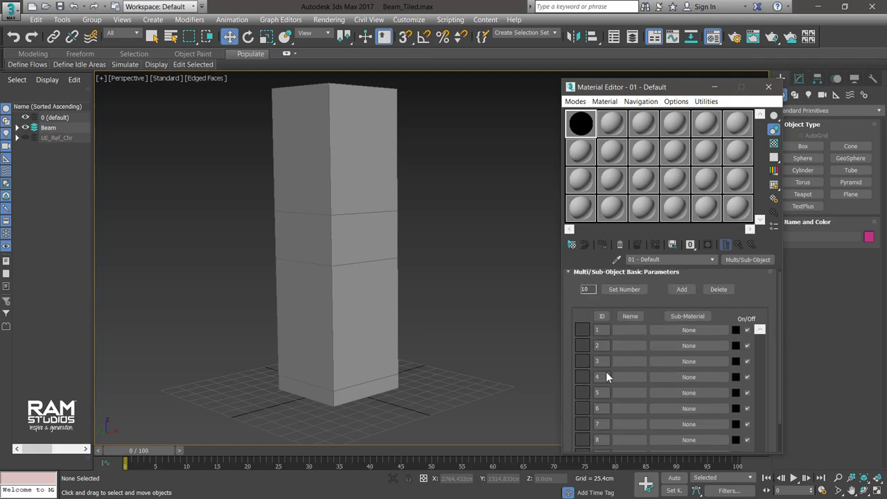
{"action": "scroll", "coordinate": [603, 357], "scroll_direction": "up", "scroll_amount": 1}
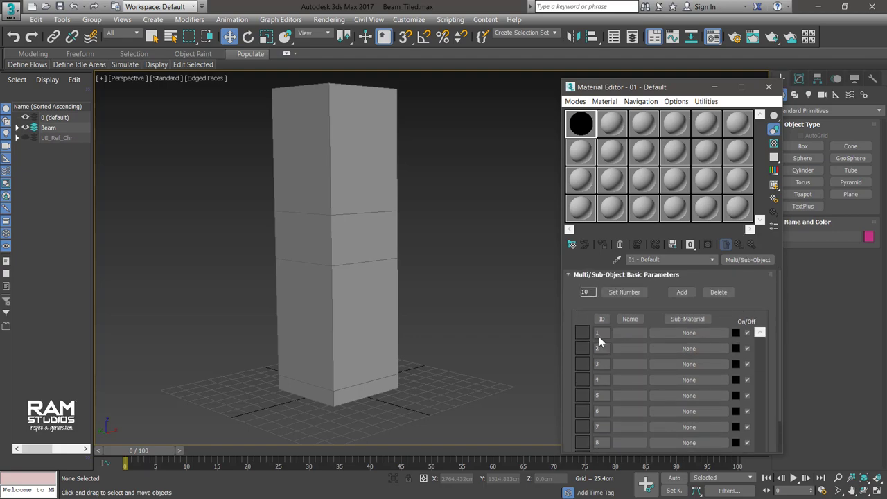
{"action": "left_click_drag", "start_coordinate": [724, 310], "coordinate": [724, 305]}
{"action": "left_click_drag", "start_coordinate": [652, 302], "coordinate": [652, 296]}
{"action": "left_click_drag", "start_coordinate": [662, 300], "coordinate": [659, 328]}
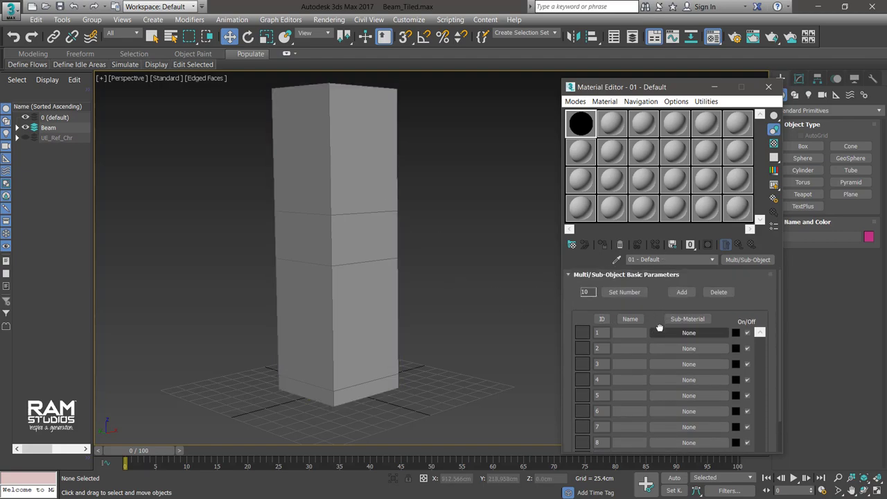
{"action": "left_click", "coordinate": [621, 292]}
{"action": "type", "text": "3"}
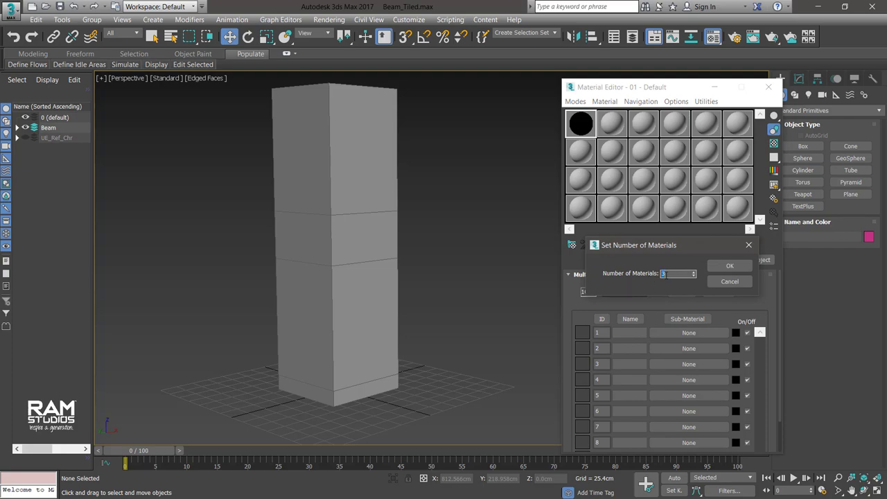
{"action": "left_click", "coordinate": [725, 264]}
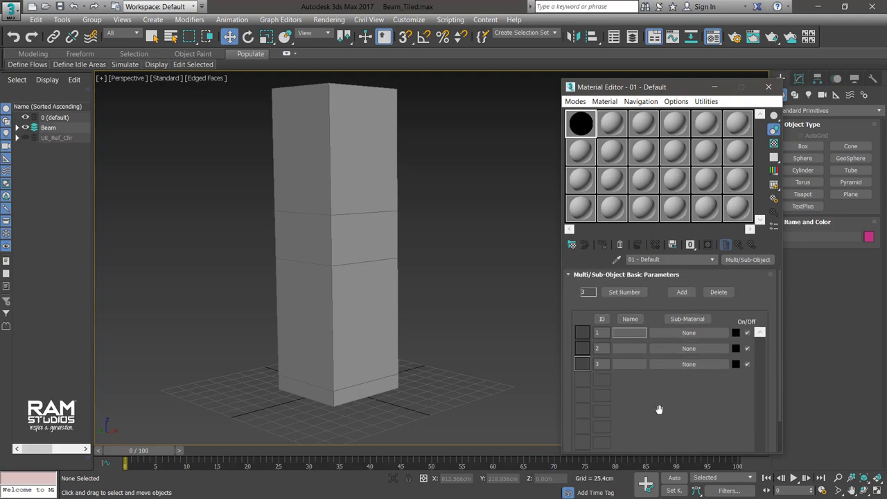
Name the three sub-material slots Body, Base and Strip.
{"action": "type", "text": "Body"}
{"action": "key", "text": "Tab"}
{"action": "left_click", "coordinate": [628, 363]}
{"action": "key", "text": "Return"}
{"action": "left_click", "coordinate": [633, 366]}
{"action": "type", "text": "Strip"}
{"action": "key", "text": "Return"}
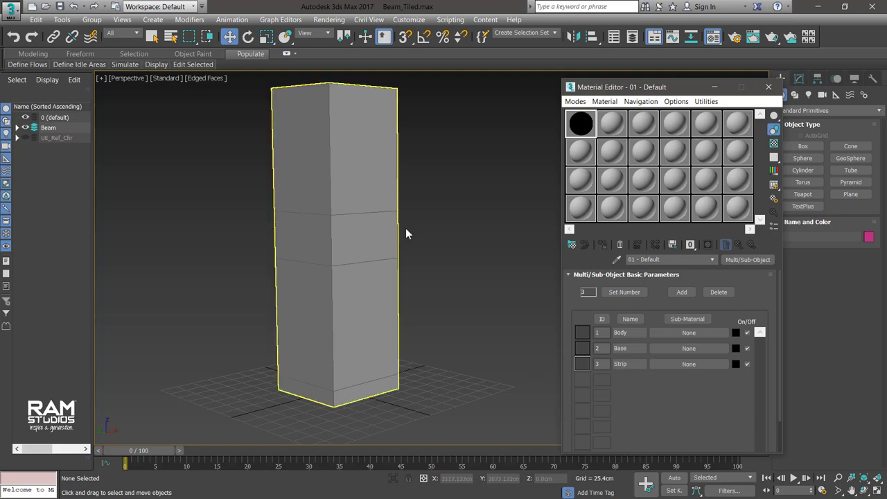
{"action": "left_click", "coordinate": [692, 332]}
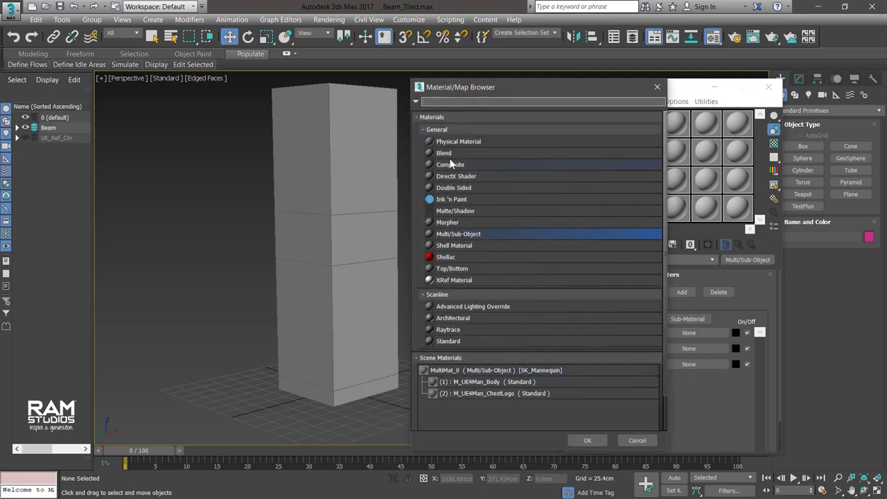
Make Body a Standard material, viewing it in the Compact editor after trying Slate.
{"action": "double_click", "coordinate": [468, 341]}
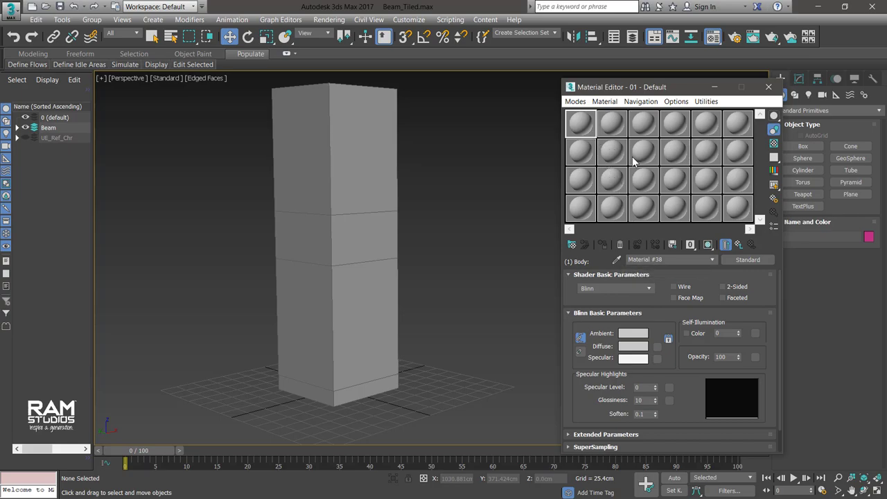
{"action": "left_click", "coordinate": [575, 101]}
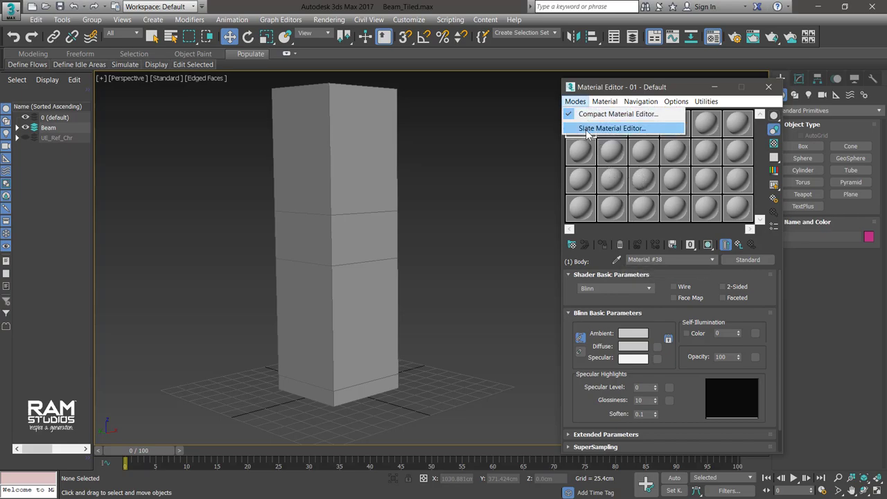
{"action": "left_click", "coordinate": [610, 127]}
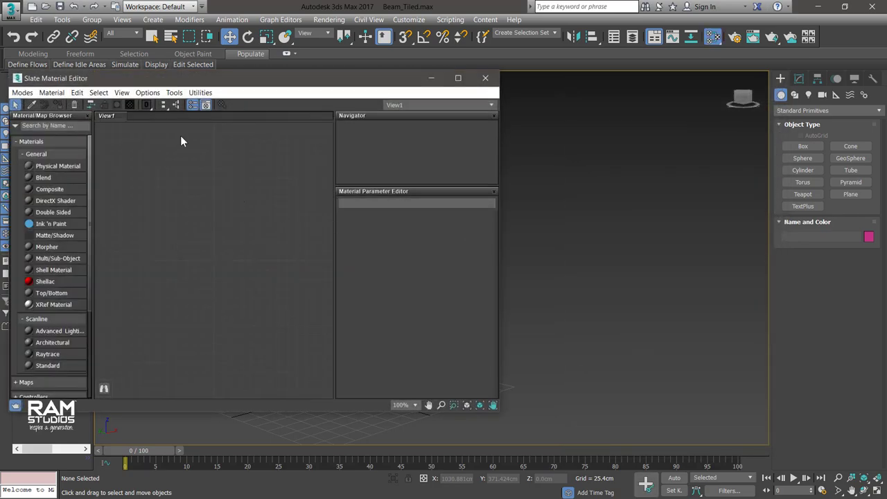
{"action": "left_click_drag", "start_coordinate": [234, 82], "coordinate": [616, 104]}
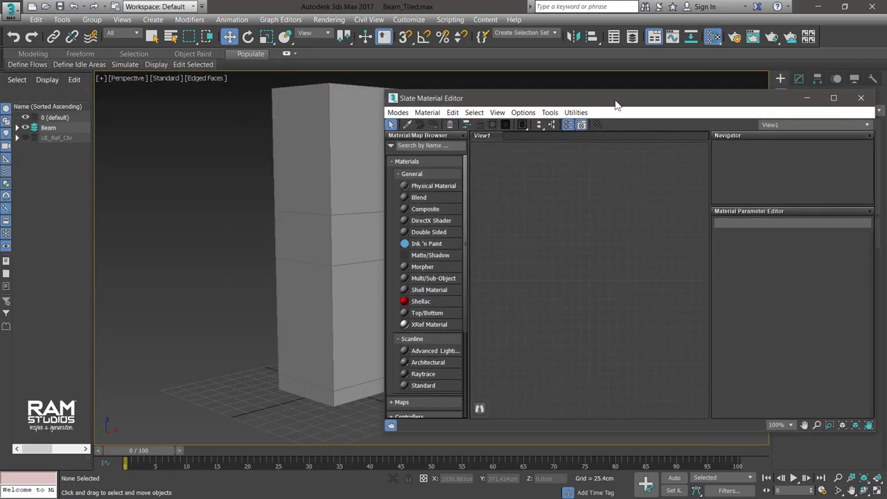
{"action": "left_click_drag", "start_coordinate": [510, 99], "coordinate": [473, 90]}
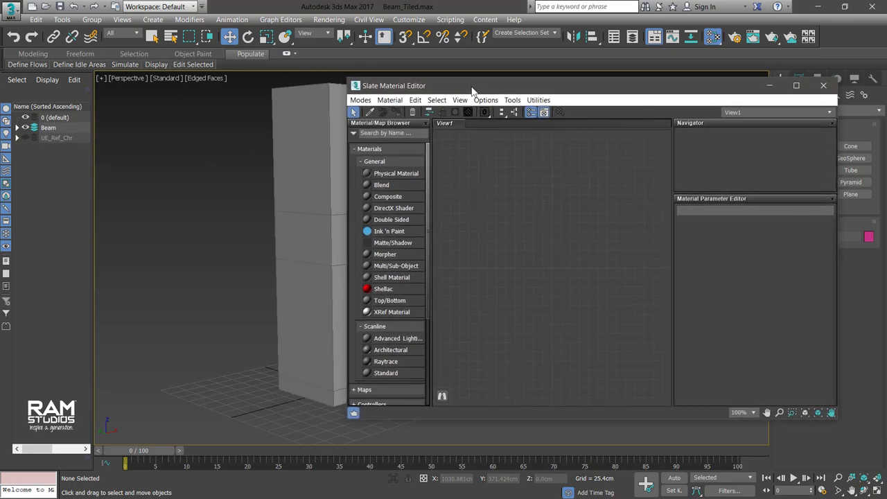
{"action": "left_click", "coordinate": [365, 101]}
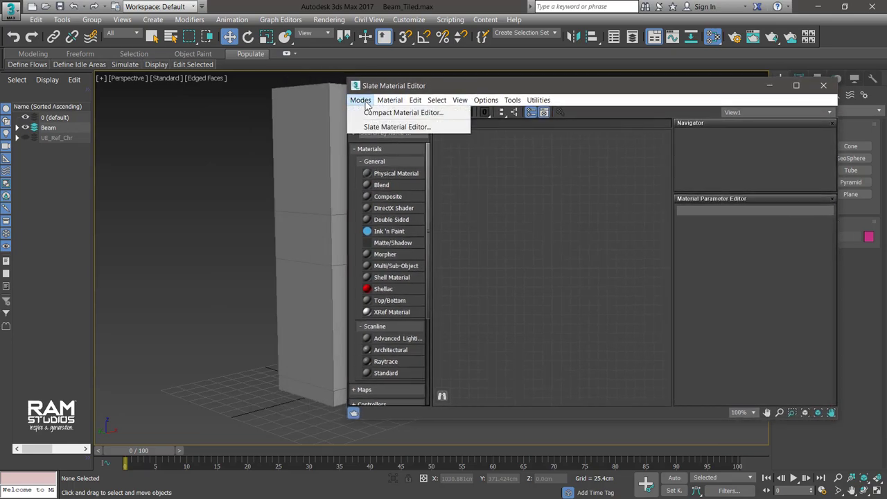
{"action": "left_click", "coordinate": [387, 113]}
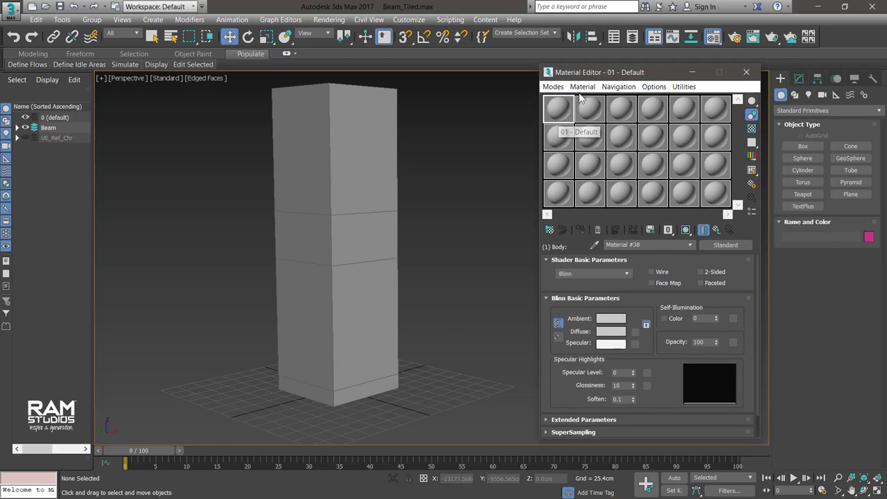
Rename the sub-material to Body_Mat and give it a cyan diffuse colour.
{"action": "left_click_drag", "start_coordinate": [658, 75], "coordinate": [648, 62]}
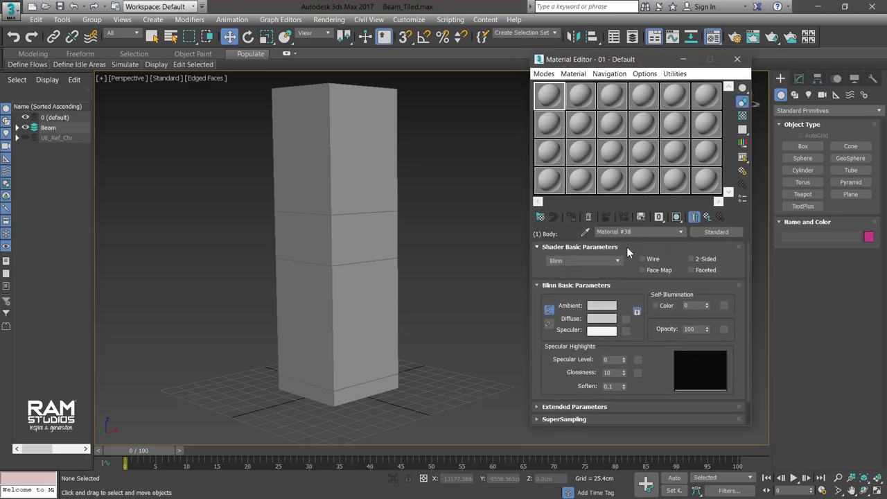
{"action": "type", "text": "Body_Mat"}
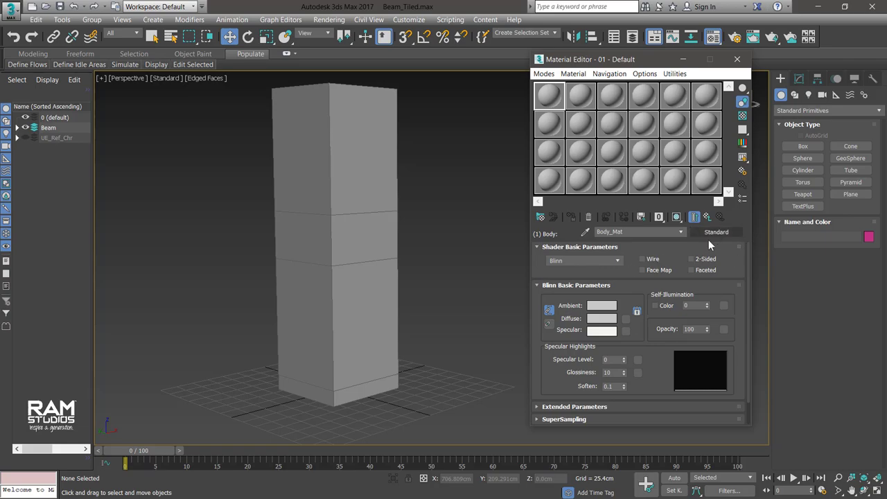
{"action": "left_click", "coordinate": [606, 321]}
{"action": "left_click", "coordinate": [241, 88]}
{"action": "mouse_move", "coordinate": [296, 69]}
{"action": "left_mouse_down"}
{"action": "mouse_move", "coordinate": [295, 118]}
{"action": "mouse_move", "coordinate": [295, 67]}
{"action": "left_mouse_up"}
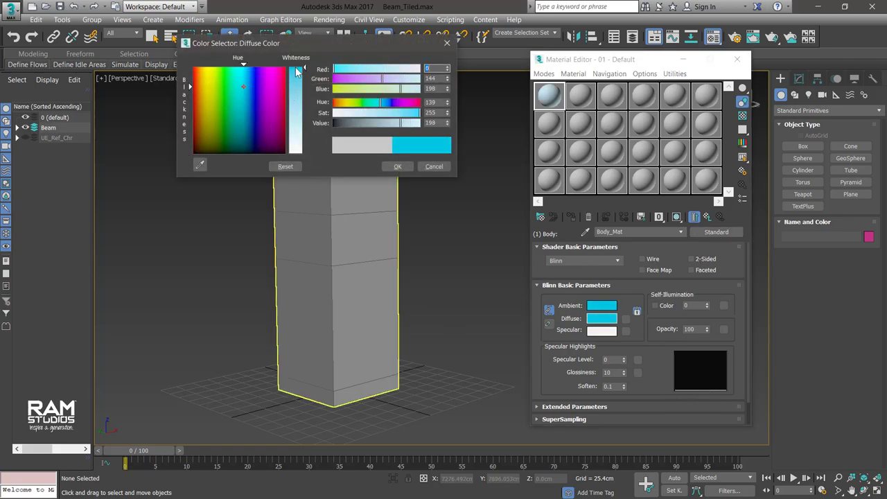
{"action": "left_click", "coordinate": [394, 168]}
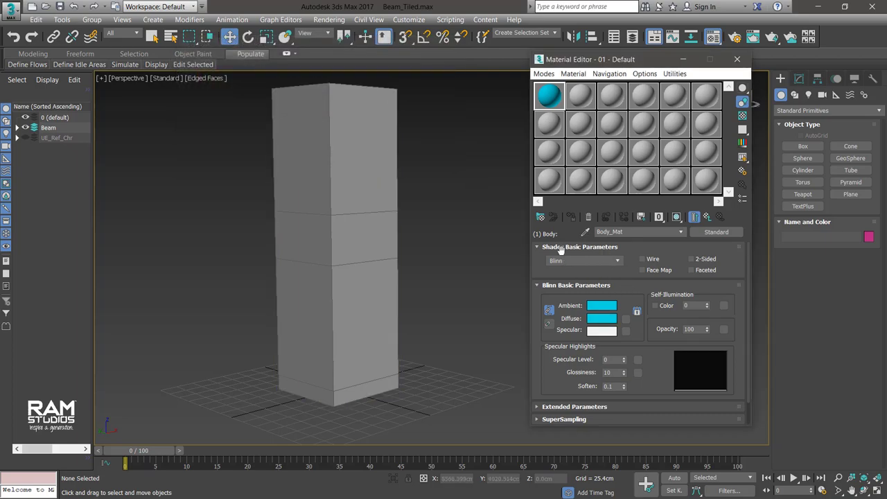
Back in the multi/sub-object slot list, edit the Body and Base slot names.
{"action": "left_click", "coordinate": [707, 217]}
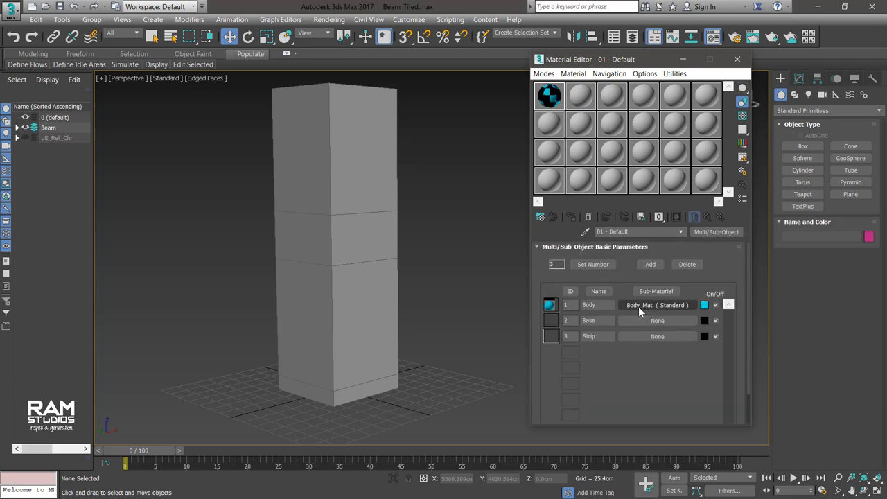
{"action": "double_click", "coordinate": [600, 305]}
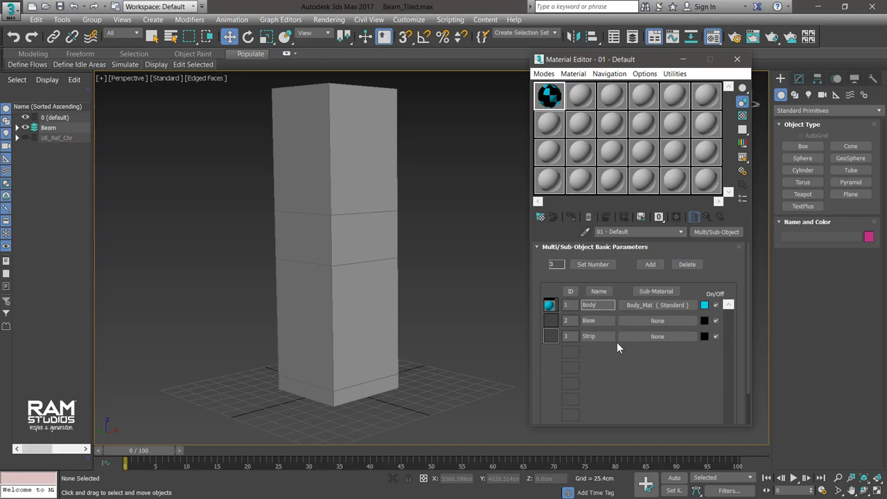
{"action": "key", "text": "Tab"}
{"action": "key", "text": "Return"}
Make the Base slot a Standard material named Base_Mat with a green diffuse colour.
{"action": "left_click", "coordinate": [638, 322]}
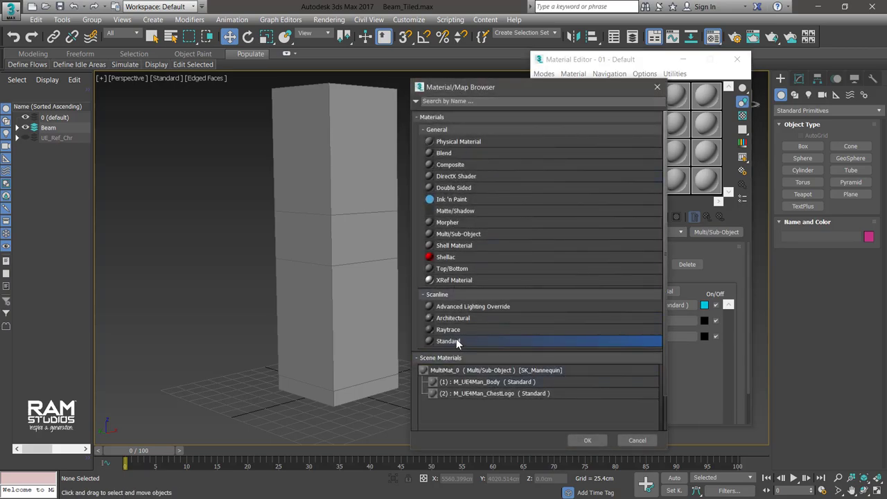
{"action": "double_click", "coordinate": [455, 341]}
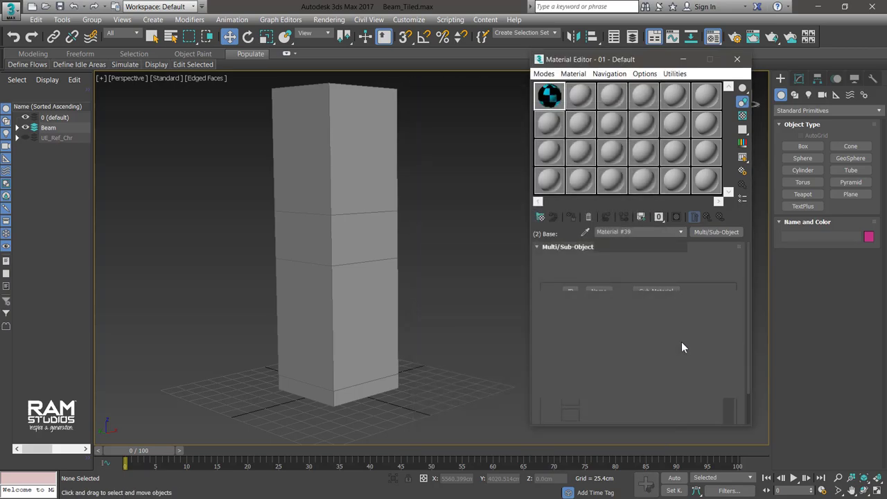
{"action": "left_click", "coordinate": [643, 233]}
{"action": "type", "text": "Base_Mat"}
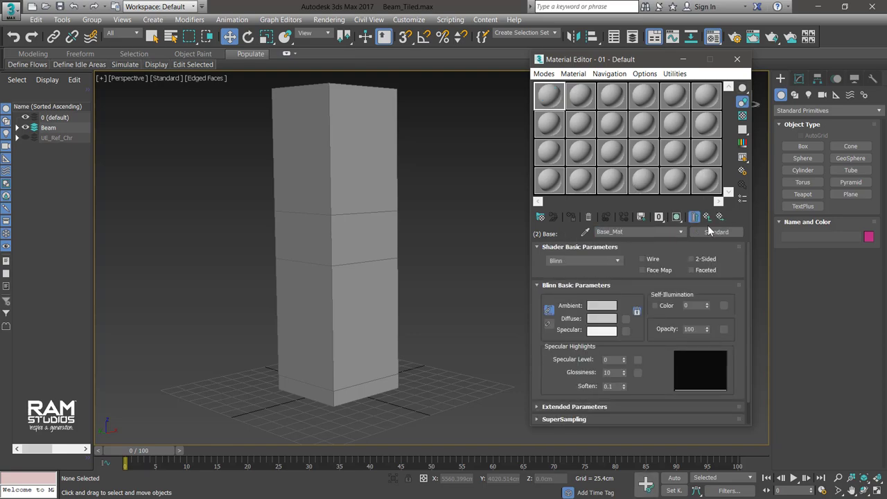
{"action": "left_click", "coordinate": [602, 318]}
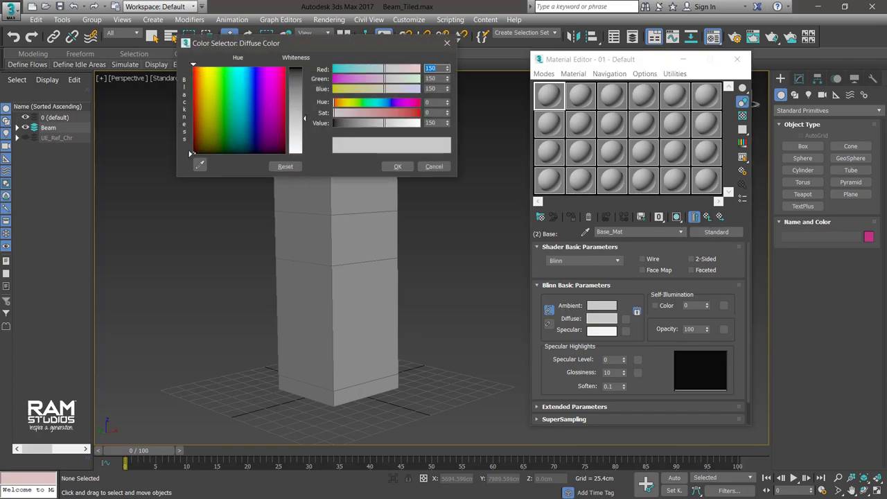
{"action": "left_click_drag", "start_coordinate": [231, 85], "coordinate": [225, 92]}
{"action": "left_click", "coordinate": [397, 166]}
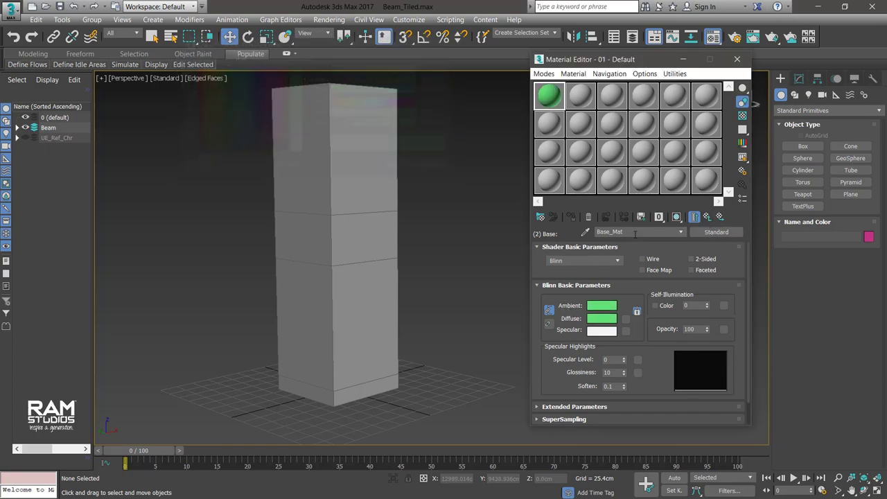
{"action": "left_click", "coordinate": [708, 218]}
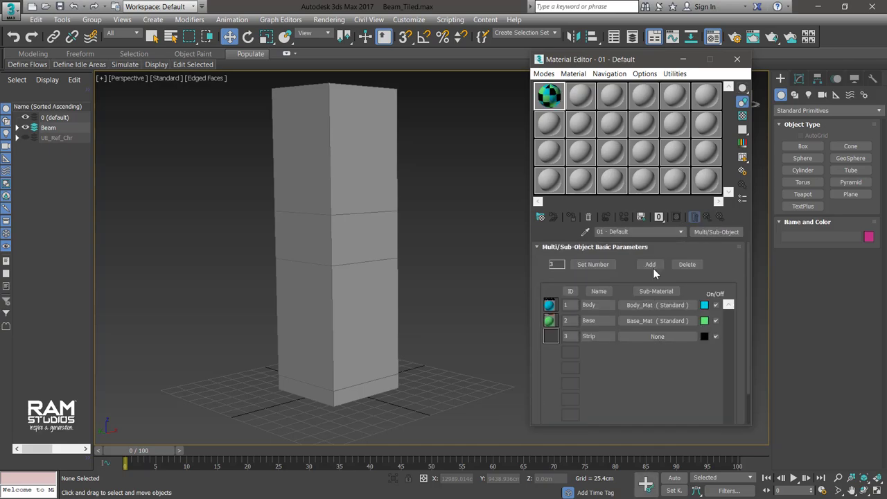
{"action": "left_click", "coordinate": [645, 336]}
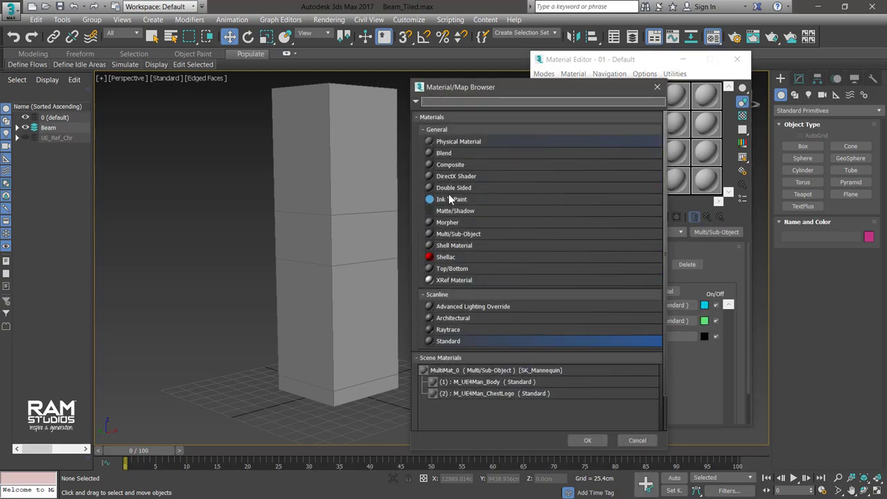
Make Strip a Standard material named Strip_Mat and set its slot colour to saturated yellow.
{"action": "double_click", "coordinate": [449, 342]}
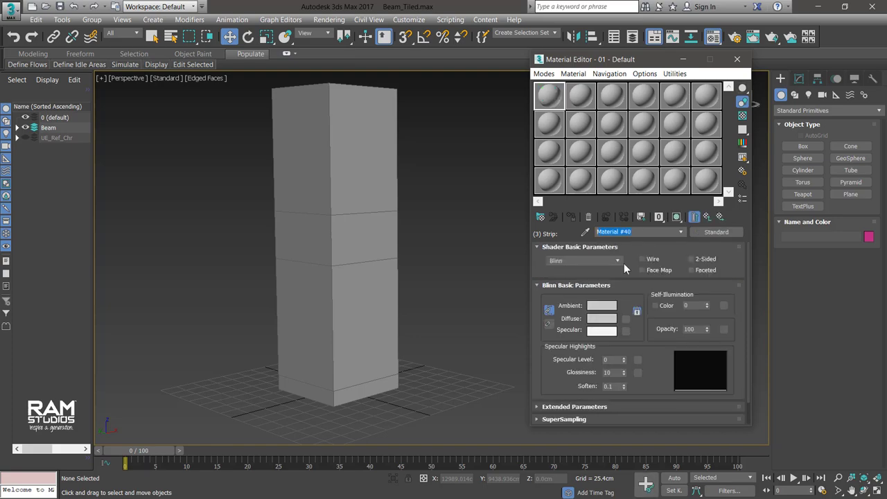
{"action": "type", "text": "Strip"}
{"action": "type", "text": "_Mat"}
{"action": "left_click", "coordinate": [707, 216]}
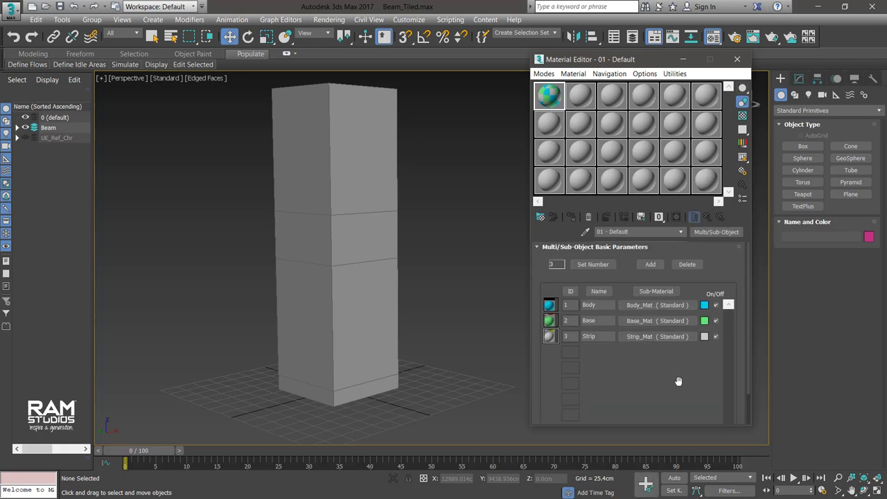
{"action": "left_click", "coordinate": [705, 336]}
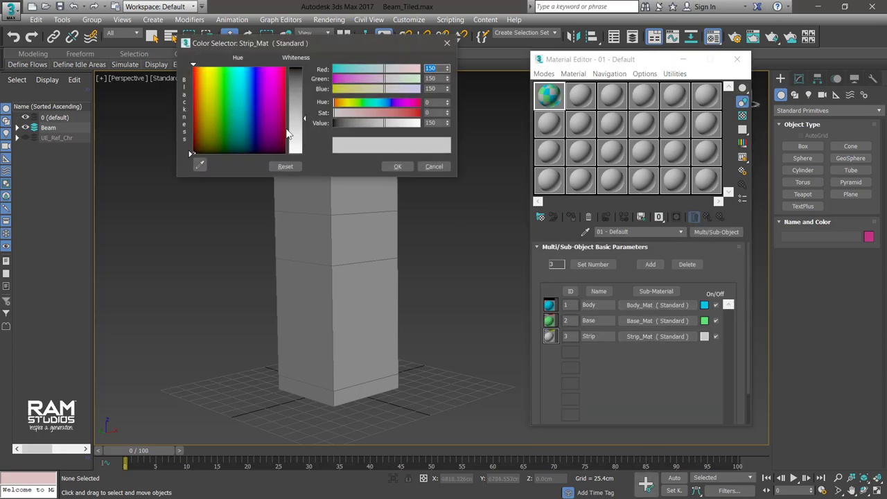
{"action": "left_click_drag", "start_coordinate": [218, 94], "coordinate": [207, 94]}
{"action": "left_click_drag", "start_coordinate": [305, 117], "coordinate": [304, 70]}
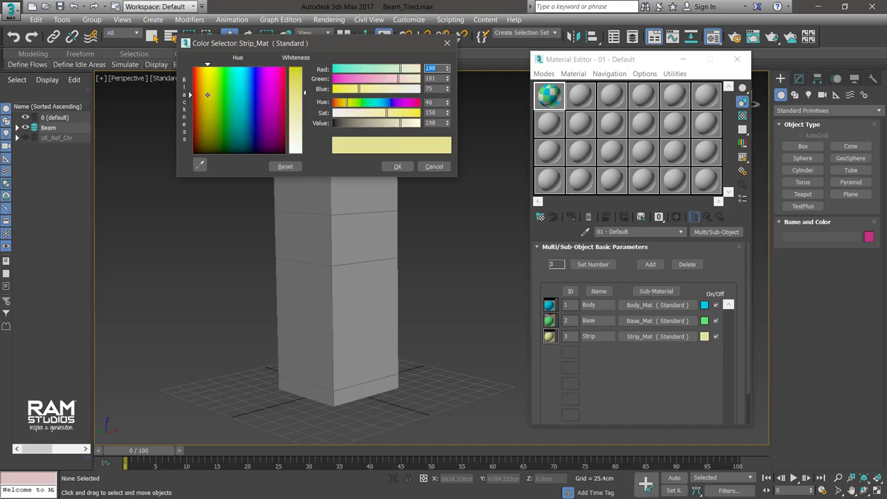
{"action": "left_click", "coordinate": [389, 164]}
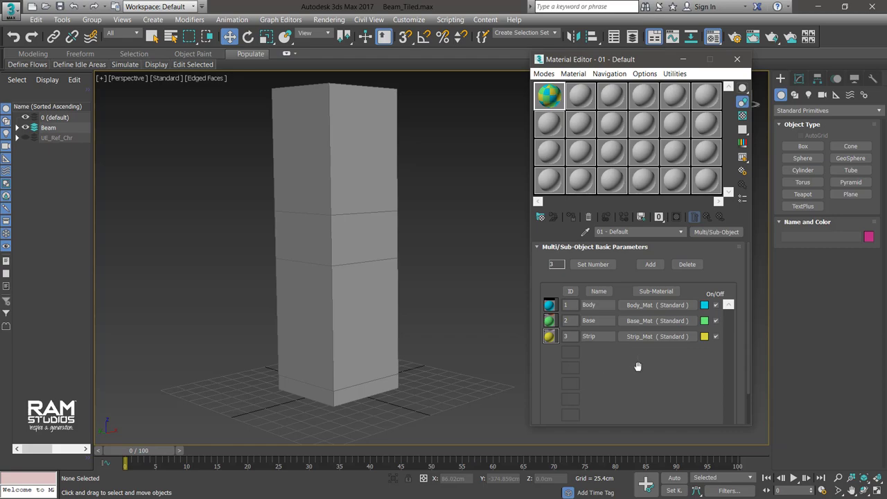
Assign the multi-material to the selected beam, then close the Material Editor.
{"action": "left_click_drag", "start_coordinate": [463, 201], "coordinate": [229, 300]}
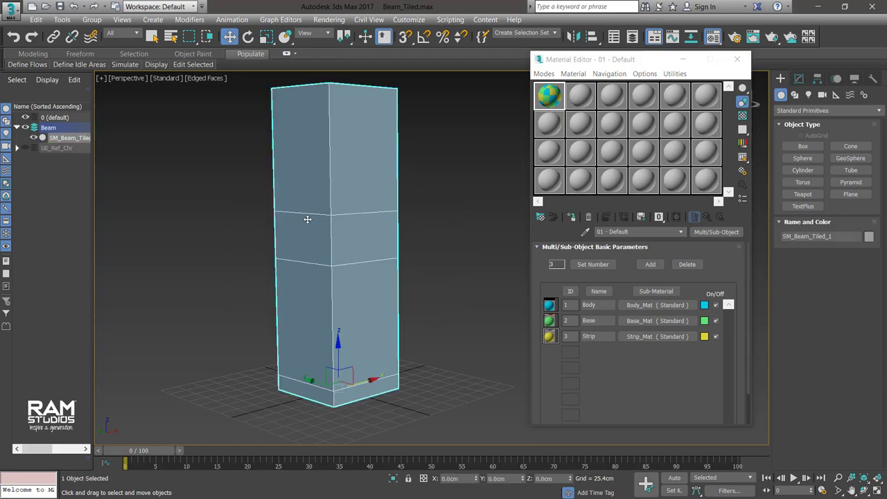
{"action": "left_click", "coordinate": [570, 219]}
{"action": "left_click", "coordinate": [570, 219]}
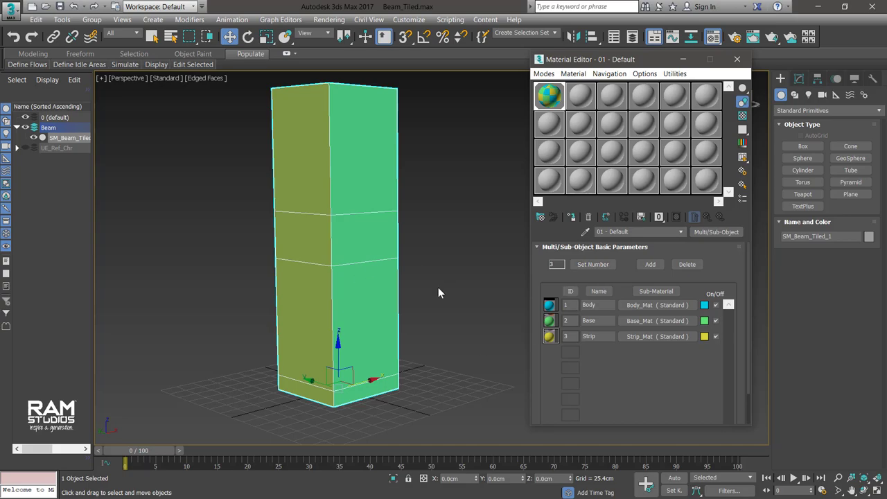
{"action": "left_click", "coordinate": [430, 270]}
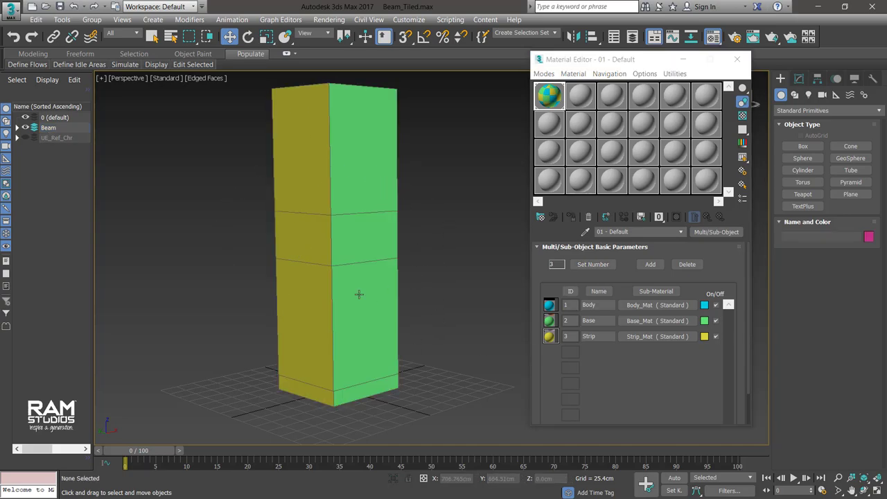
{"action": "double_click", "coordinate": [603, 305]}
{"action": "left_click", "coordinate": [588, 321]}
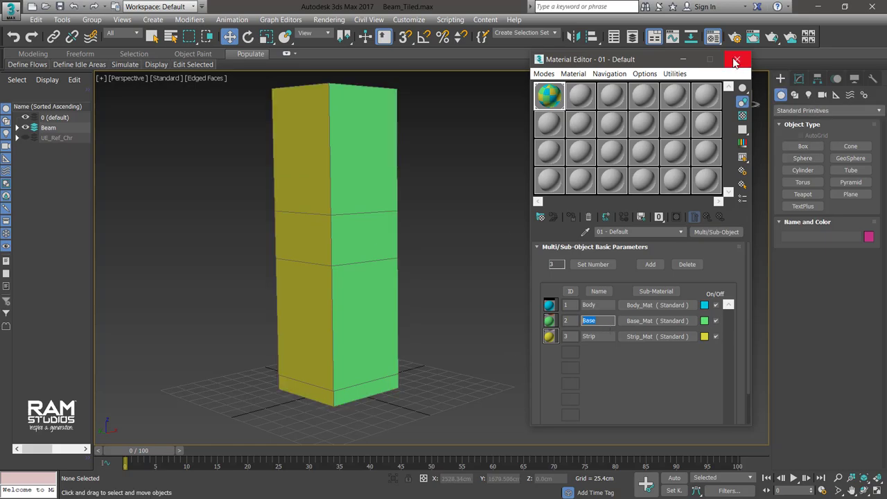
{"action": "left_click", "coordinate": [736, 59]}
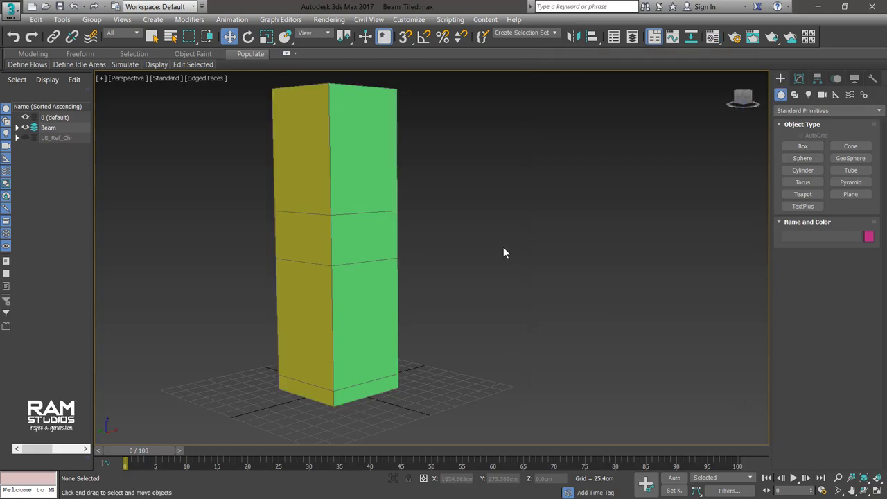
Select the beam and enter Polygon sub-object mode in the Modify panel.
{"action": "middle_click_drag", "start_coordinate": [442, 291], "coordinate": [533, 297]}
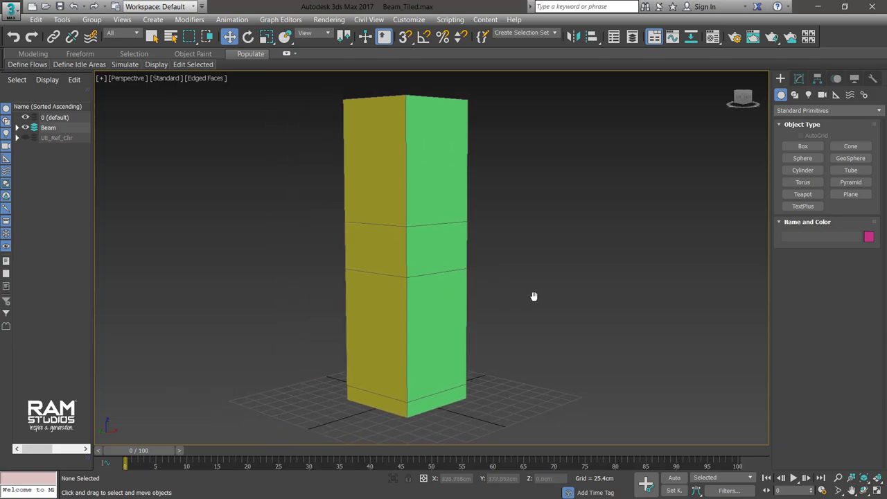
{"action": "left_click", "coordinate": [416, 201]}
{"action": "left_click", "coordinate": [799, 79]}
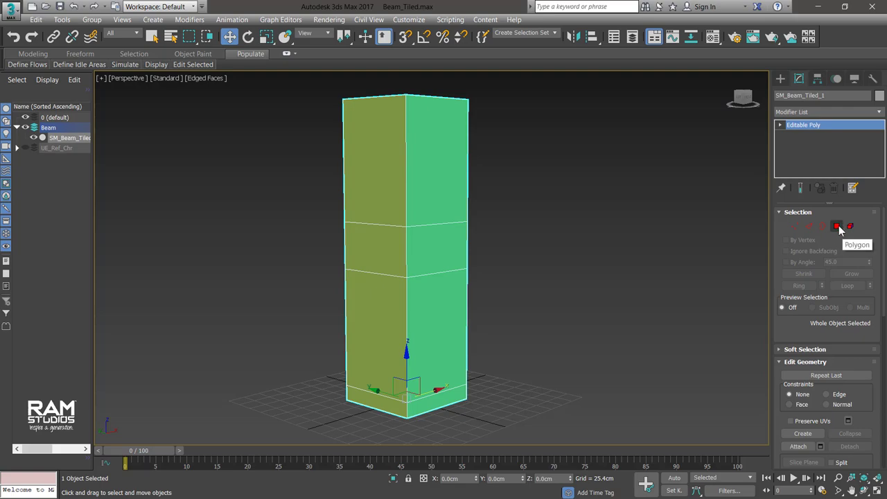
{"action": "left_click", "coordinate": [838, 226]}
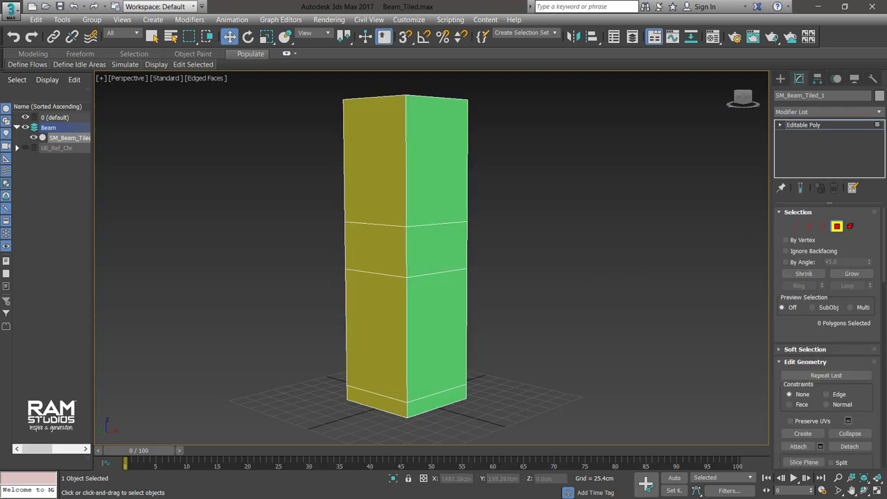
{"action": "left_click_drag", "start_coordinate": [884, 268], "coordinate": [883, 402]}
Select the polygons of the beam's middle band from a front view.
{"action": "mouse_move", "coordinate": [531, 341]}
{"action": "middle_mouse_down", "text": "alt"}
{"action": "mouse_move", "coordinate": [426, 317]}
{"action": "mouse_move", "coordinate": [476, 315]}
{"action": "mouse_move", "coordinate": [502, 331]}
{"action": "mouse_move", "coordinate": [495, 322]}
{"action": "middle_mouse_up", "text": "alt"}
{"action": "left_click_drag", "start_coordinate": [295, 256], "coordinate": [305, 259]}
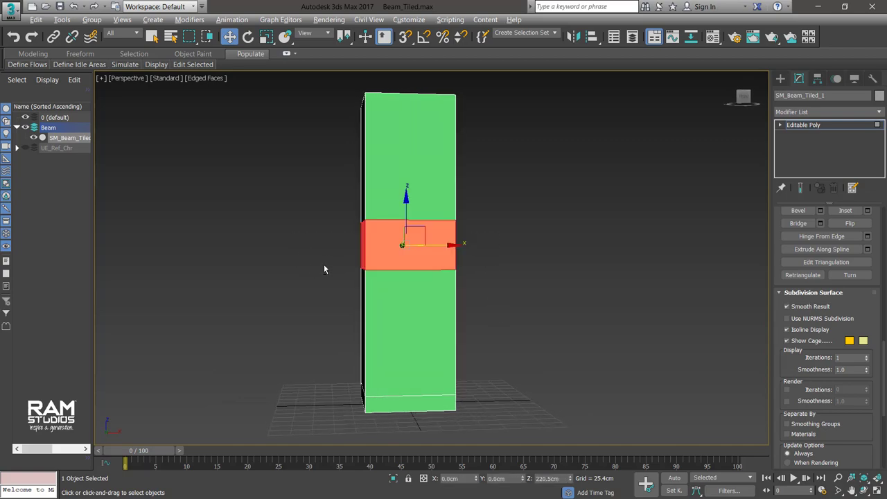
{"action": "mouse_move", "coordinate": [324, 266]}
{"action": "middle_mouse_down", "text": "alt"}
{"action": "mouse_move", "coordinate": [558, 272]}
{"action": "mouse_move", "coordinate": [486, 273]}
{"action": "middle_mouse_up", "text": "alt"}
{"action": "left_click_drag", "start_coordinate": [884, 338], "coordinate": [883, 403]}
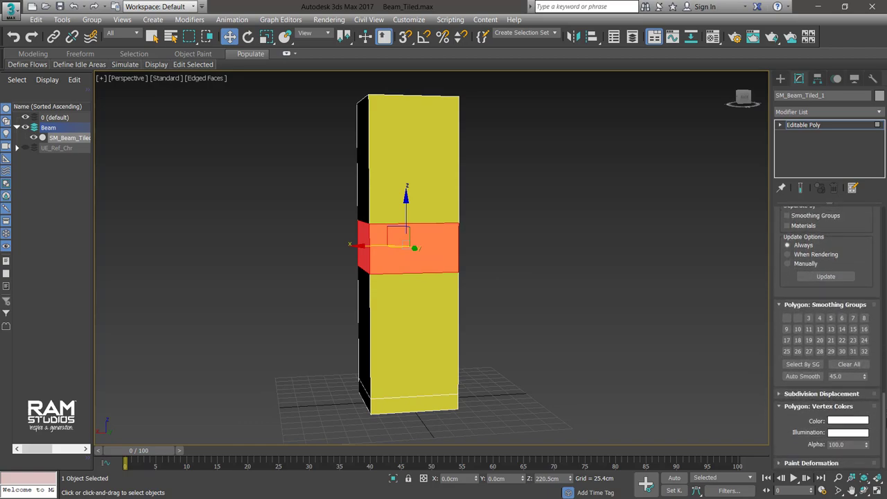
{"action": "scroll", "coordinate": [828, 333], "scroll_direction": "up", "scroll_amount": 3}
{"action": "scroll", "coordinate": [828, 333], "scroll_direction": "up", "scroll_amount": 3}
{"action": "scroll", "coordinate": [829, 333], "scroll_direction": "up", "scroll_amount": 3}
{"action": "scroll", "coordinate": [829, 333], "scroll_direction": "up", "scroll_amount": 3}
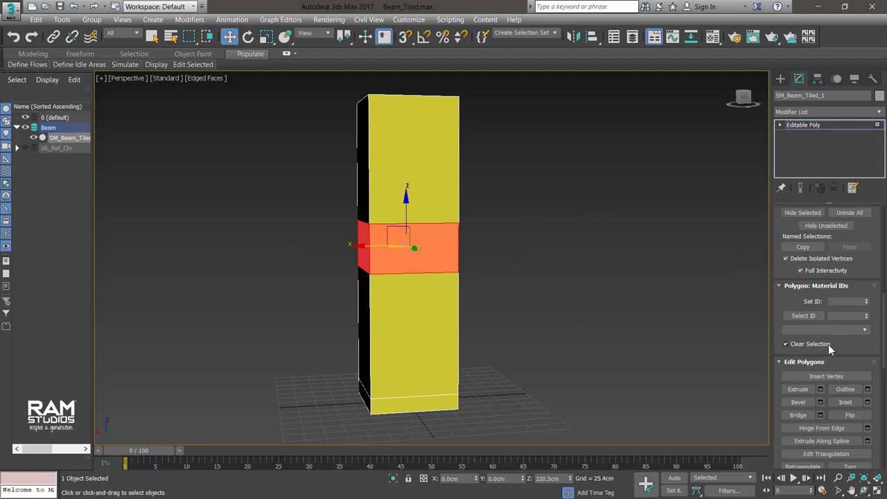
Give the middle band its own material ID, then set the upper and lower body faces to ID 1 (Body).
{"action": "left_click", "coordinate": [837, 302]}
{"action": "left_click", "coordinate": [613, 315]}
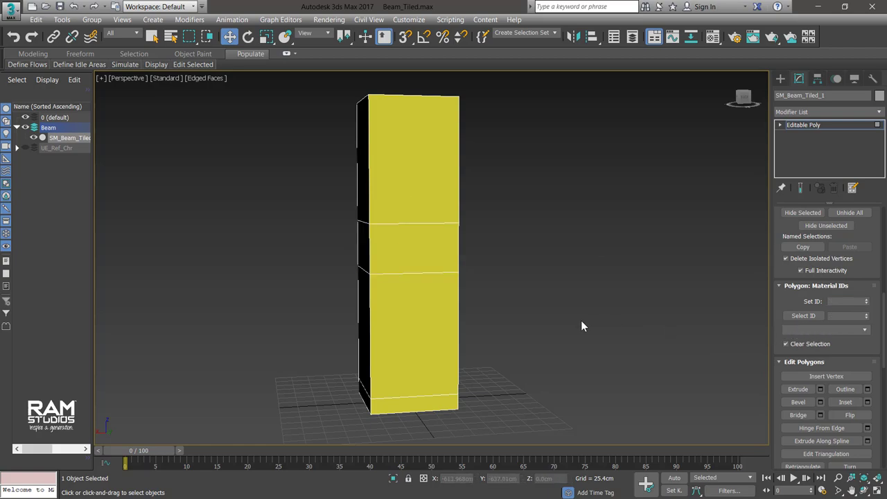
{"action": "middle_click_drag", "start_coordinate": [581, 321], "coordinate": [523, 314], "text": "alt"}
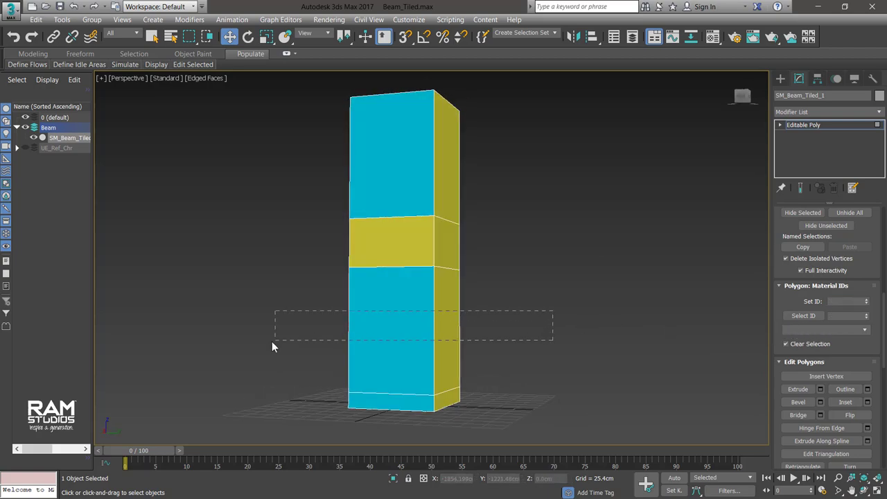
{"action": "left_click_drag", "start_coordinate": [272, 341], "coordinate": [272, 342]}
{"action": "left_click", "coordinate": [361, 169], "text": "ctrl"}
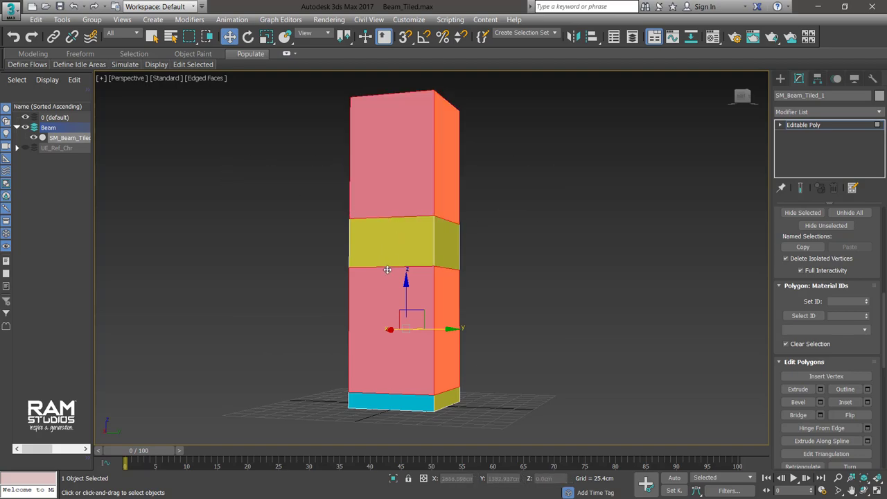
{"action": "middle_click_drag", "start_coordinate": [223, 184], "coordinate": [555, 272], "text": "alt"}
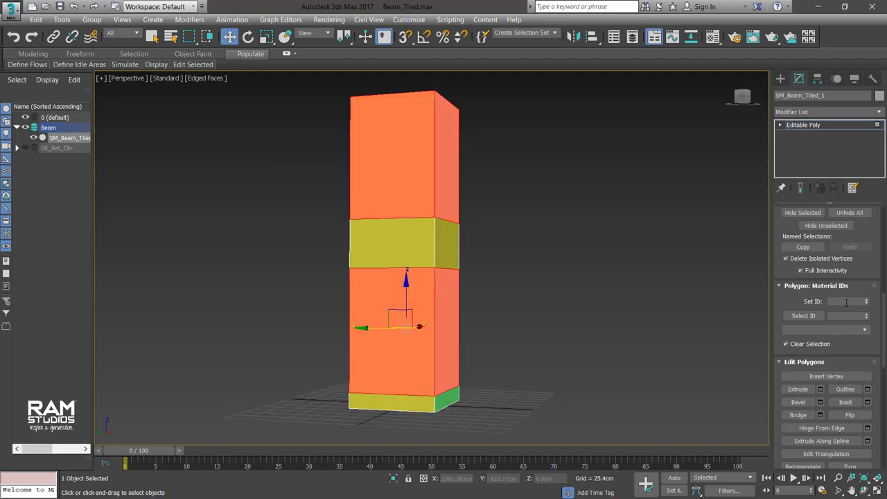
{"action": "left_click", "coordinate": [845, 302]}
{"action": "type", "text": "1"}
{"action": "key", "text": "Return"}
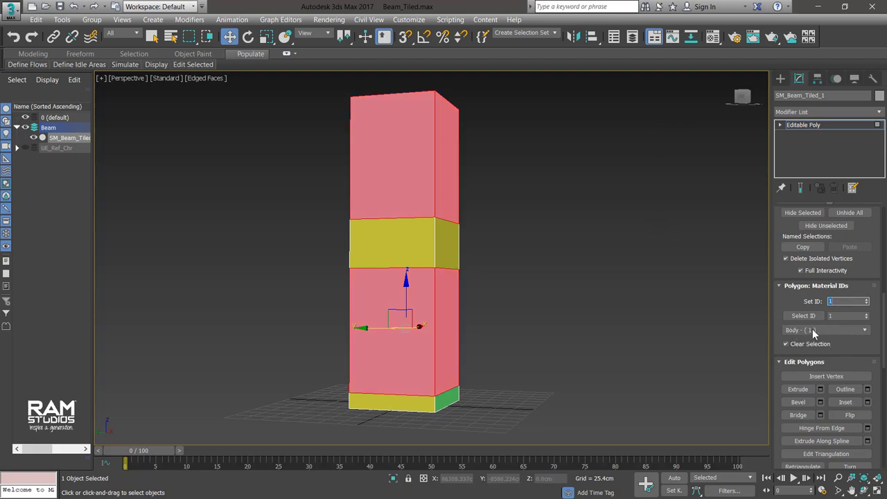
Select the bottom segment's faces and give them their own material ID for the green base.
{"action": "left_click", "coordinate": [562, 271]}
{"action": "mouse_move", "coordinate": [517, 311]}
{"action": "middle_mouse_down", "text": "alt"}
{"action": "mouse_move", "coordinate": [422, 336]}
{"action": "mouse_move", "coordinate": [453, 323]}
{"action": "mouse_move", "coordinate": [583, 333]}
{"action": "mouse_move", "coordinate": [616, 323]}
{"action": "mouse_move", "coordinate": [474, 323]}
{"action": "middle_mouse_up", "text": "alt"}
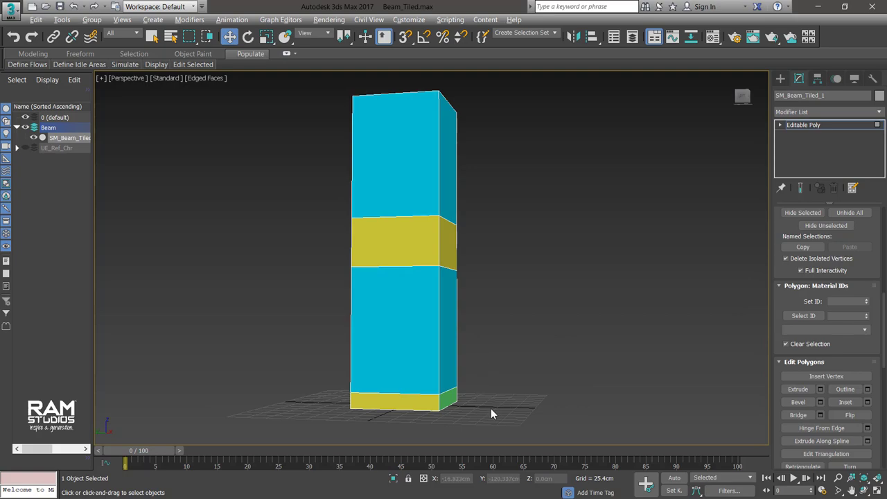
{"action": "mouse_move", "coordinate": [491, 408]}
{"action": "middle_mouse_down", "text": "alt"}
{"action": "mouse_move", "coordinate": [440, 400]}
{"action": "mouse_move", "coordinate": [415, 408]}
{"action": "mouse_move", "coordinate": [484, 433]}
{"action": "middle_mouse_up", "text": "alt"}
{"action": "left_click_drag", "start_coordinate": [486, 433], "coordinate": [326, 399]}
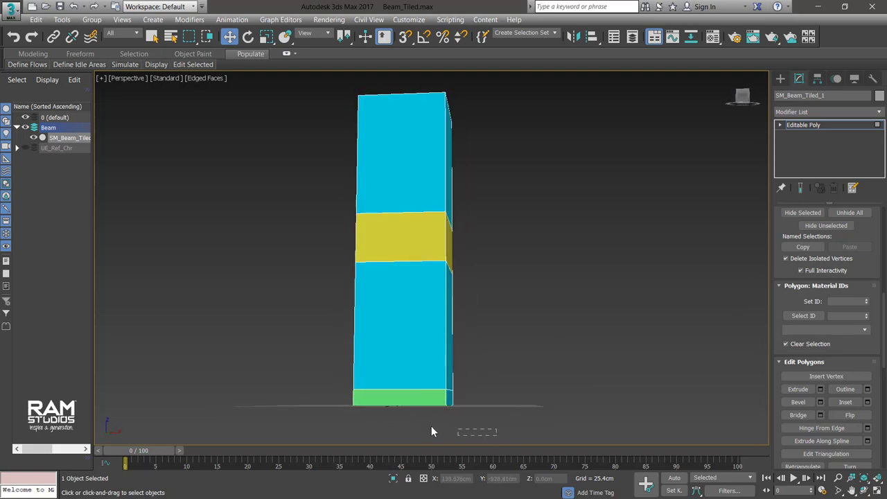
{"action": "middle_click_drag", "start_coordinate": [310, 376], "coordinate": [442, 379], "text": "alt"}
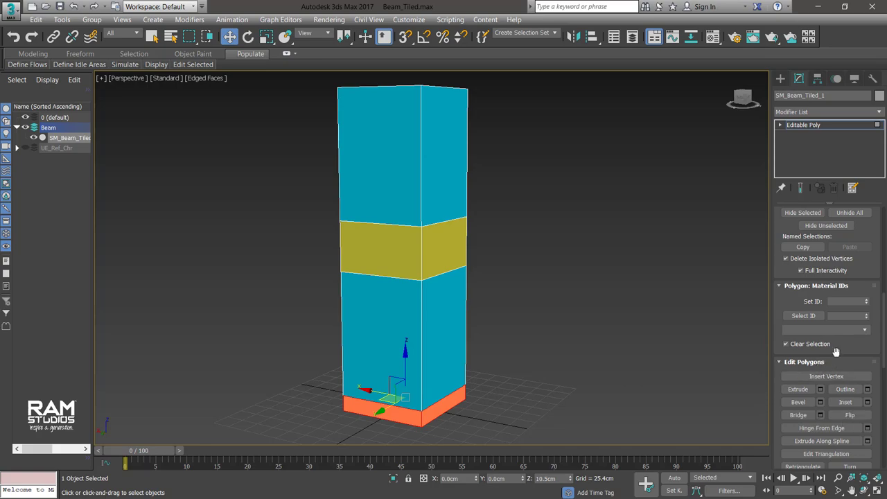
{"action": "left_click", "coordinate": [838, 302]}
{"action": "left_click", "coordinate": [528, 370]}
{"action": "scroll", "coordinate": [529, 370], "scroll_direction": "down", "scroll_amount": 3}
{"action": "mouse_move", "coordinate": [474, 366]}
{"action": "middle_mouse_down", "text": "alt"}
{"action": "mouse_move", "coordinate": [601, 362]}
{"action": "mouse_move", "coordinate": [353, 366]}
{"action": "mouse_move", "coordinate": [475, 361]}
{"action": "middle_mouse_up", "text": "alt"}
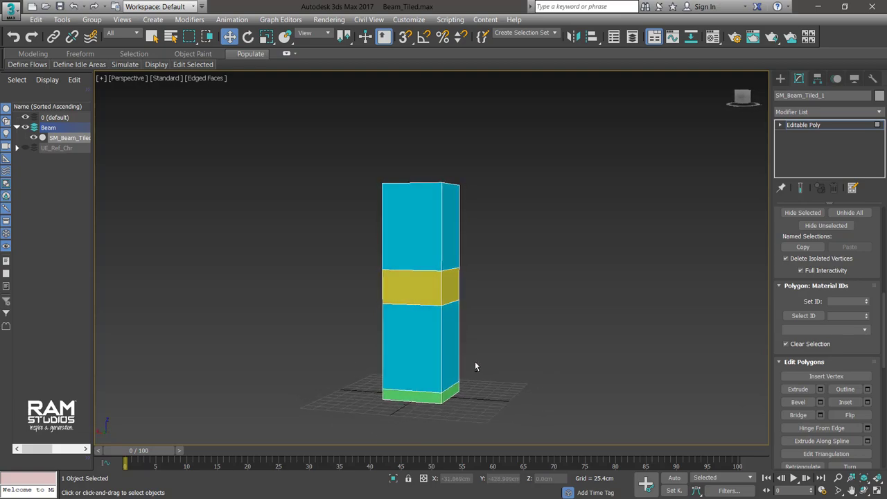
{"action": "scroll", "coordinate": [472, 371], "scroll_direction": "up", "scroll_amount": 3}
{"action": "scroll", "coordinate": [451, 373], "scroll_direction": "down", "scroll_amount": 3}
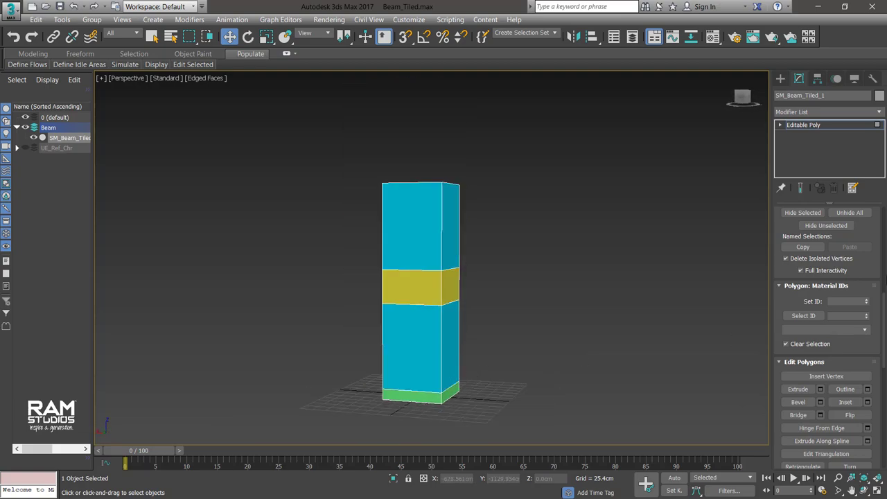
Switch to Element mode and select the whole beam, all 16 faces.
{"action": "left_click_drag", "start_coordinate": [885, 328], "coordinate": [884, 243]}
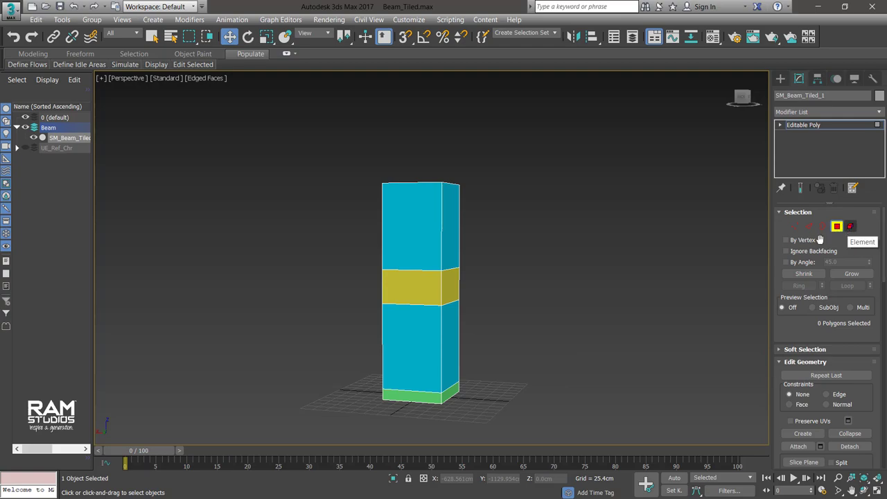
{"action": "left_click_drag", "start_coordinate": [598, 155], "coordinate": [253, 449]}
{"action": "left_click", "coordinate": [528, 357]}
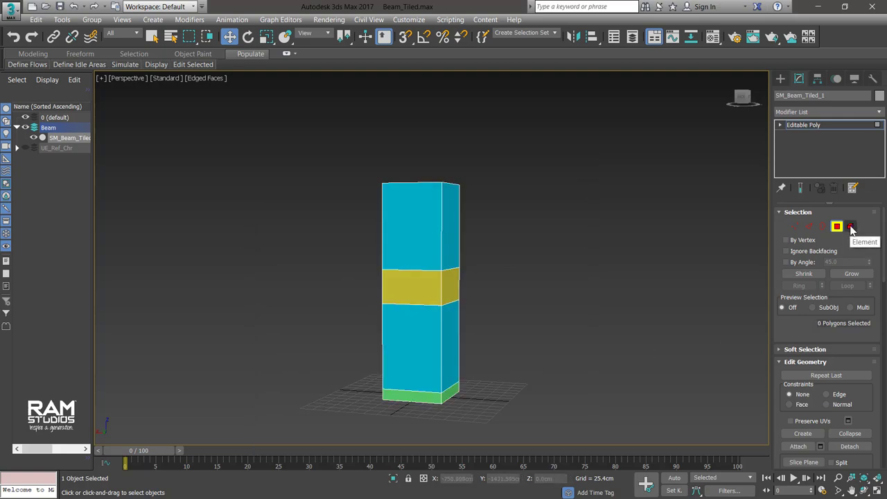
{"action": "left_click", "coordinate": [851, 226]}
{"action": "left_click_drag", "start_coordinate": [588, 137], "coordinate": [483, 260]}
{"action": "left_click", "coordinate": [400, 234]}
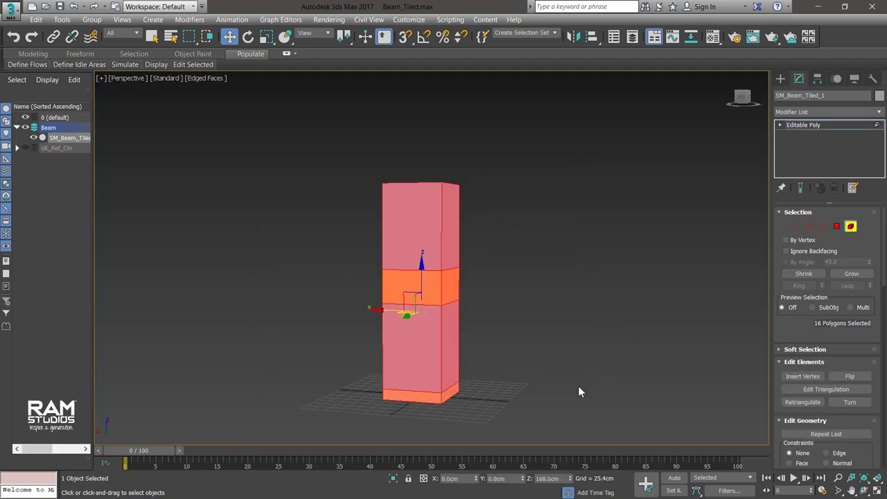
{"action": "middle_click_drag", "start_coordinate": [503, 355], "coordinate": [420, 376], "text": "alt"}
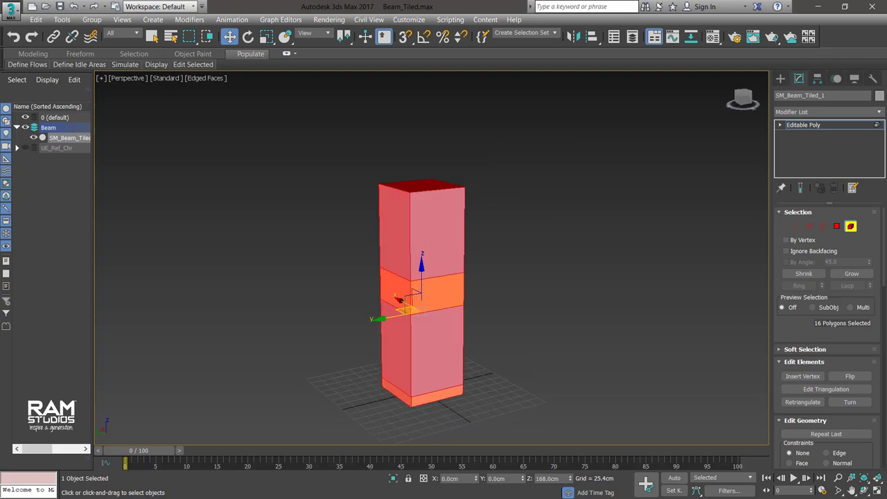
{"action": "left_click_drag", "start_coordinate": [882, 273], "coordinate": [882, 440]}
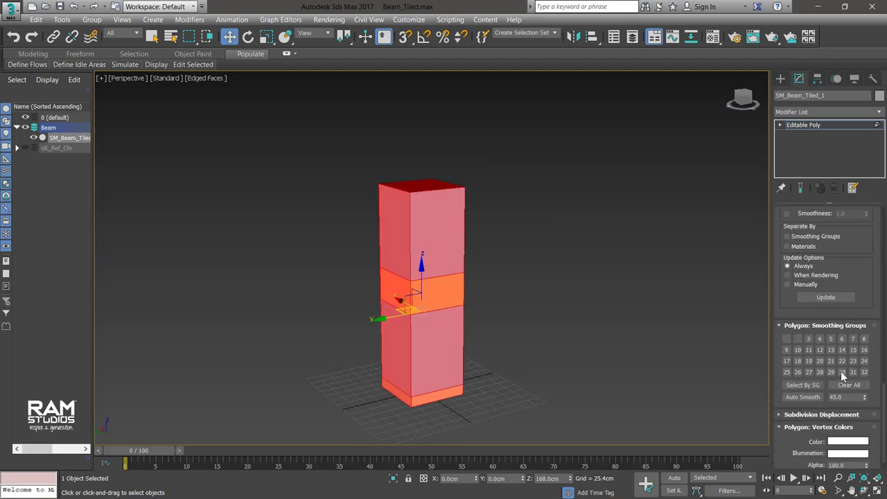
{"action": "left_click", "coordinate": [787, 361]}
Clear all smoothing groups and put the faces in smoothing group 1.
{"action": "left_click", "coordinate": [857, 387]}
{"action": "left_click", "coordinate": [788, 338]}
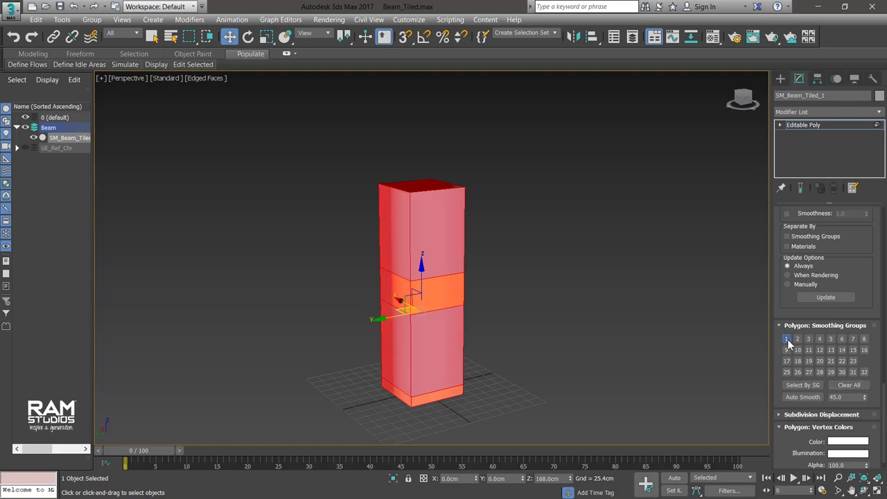
{"action": "left_click", "coordinate": [628, 300]}
{"action": "mouse_move", "coordinate": [470, 308]}
{"action": "middle_mouse_down", "text": "alt"}
{"action": "mouse_move", "coordinate": [599, 314]}
{"action": "mouse_move", "coordinate": [357, 308]}
{"action": "mouse_move", "coordinate": [381, 314]}
{"action": "mouse_move", "coordinate": [573, 182]}
{"action": "middle_mouse_up", "text": "alt"}
{"action": "left_click_drag", "start_coordinate": [584, 159], "coordinate": [303, 406]}
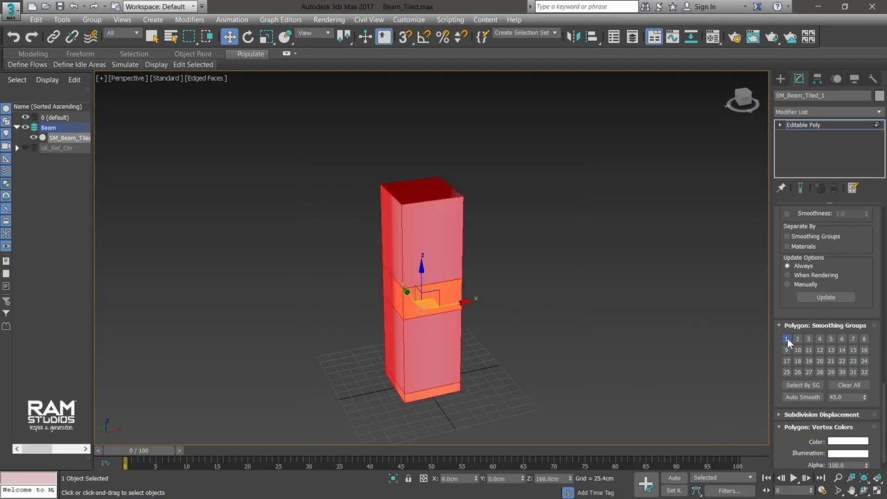
{"action": "left_click", "coordinate": [545, 335]}
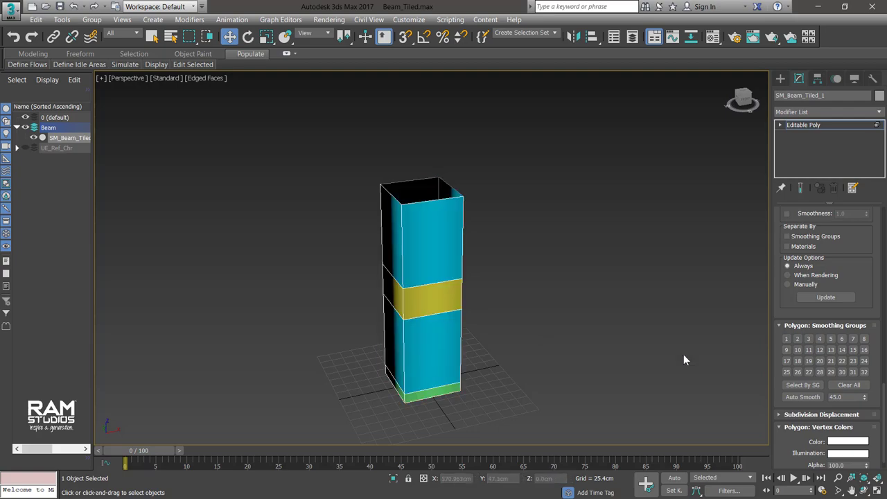
{"action": "left_click_drag", "start_coordinate": [884, 416], "coordinate": [883, 221]}
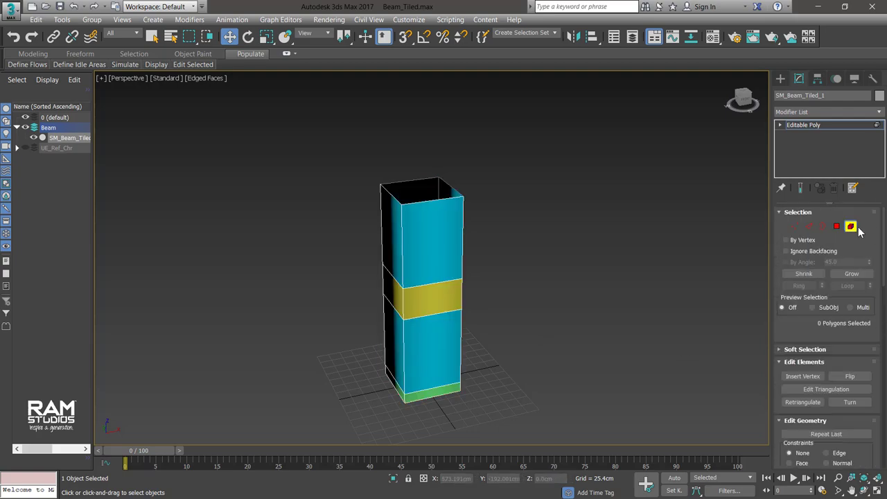
Leave Polygon mode and add Unwrap UVW from the Modifier List, typing 'u' to find it.
{"action": "left_click", "coordinate": [851, 226]}
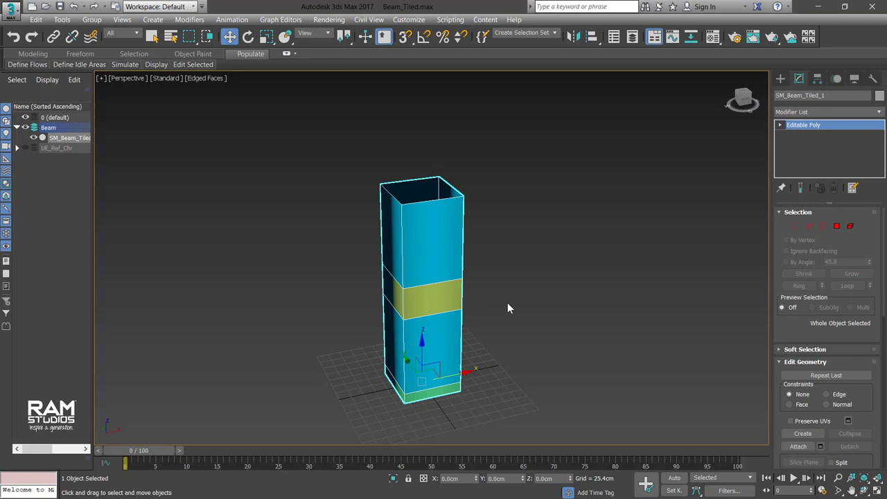
{"action": "mouse_move", "coordinate": [510, 345]}
{"action": "middle_mouse_down", "text": "alt"}
{"action": "mouse_move", "coordinate": [378, 341]}
{"action": "mouse_move", "coordinate": [462, 339]}
{"action": "mouse_move", "coordinate": [451, 356]}
{"action": "mouse_move", "coordinate": [445, 341]}
{"action": "mouse_move", "coordinate": [455, 341]}
{"action": "mouse_move", "coordinate": [450, 346]}
{"action": "middle_mouse_up", "text": "alt"}
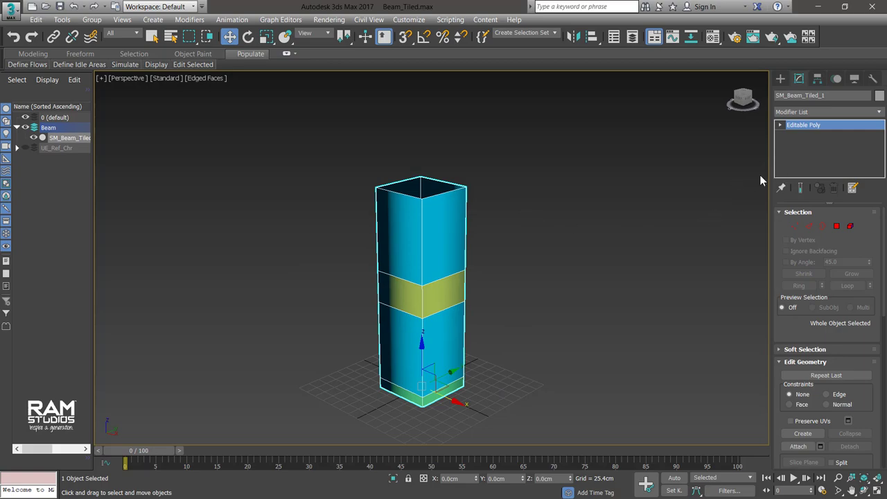
{"action": "left_click", "coordinate": [802, 113]}
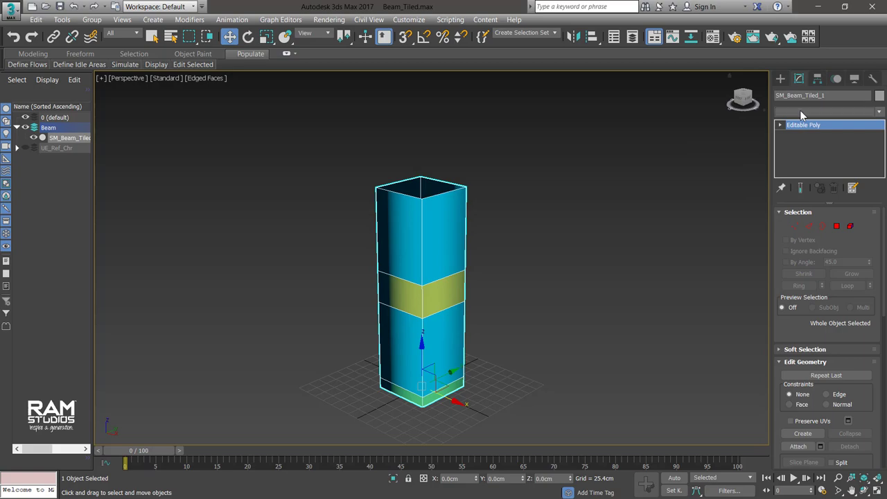
{"action": "type", "text": "u"}
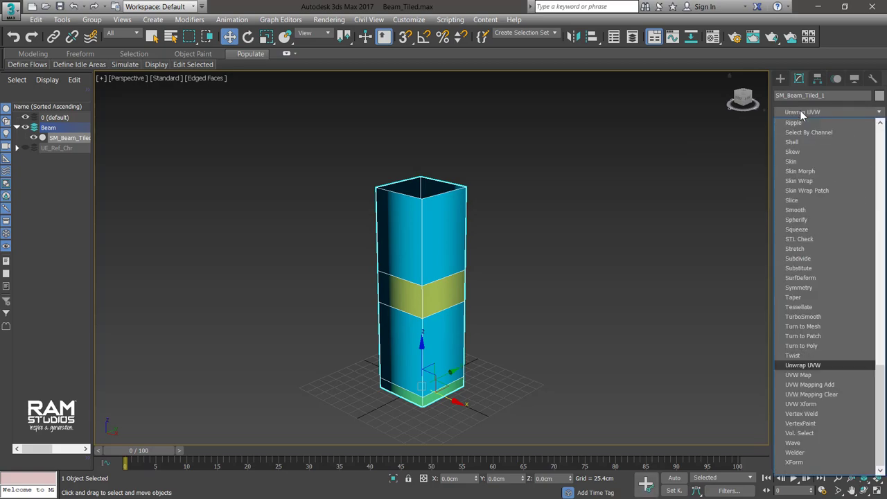
{"action": "left_click", "coordinate": [804, 366]}
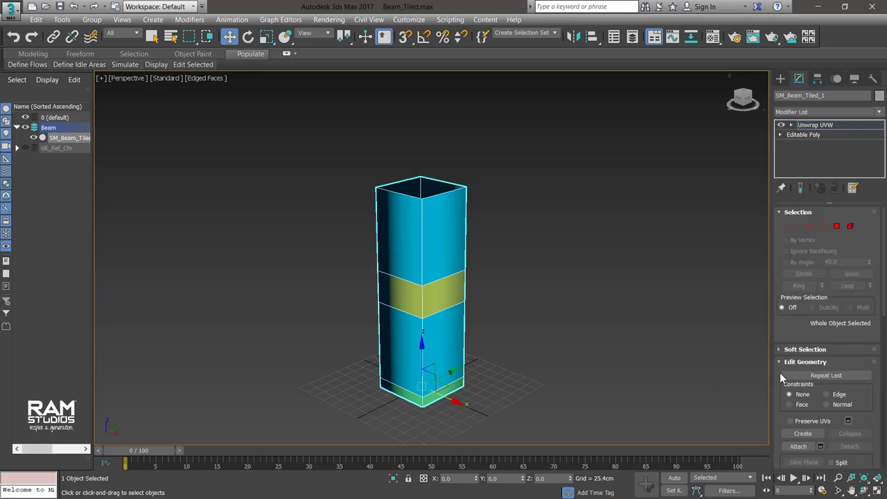
Open the Edit UVWs window and reposition it beside the beam viewport.
{"action": "left_click", "coordinate": [846, 450]}
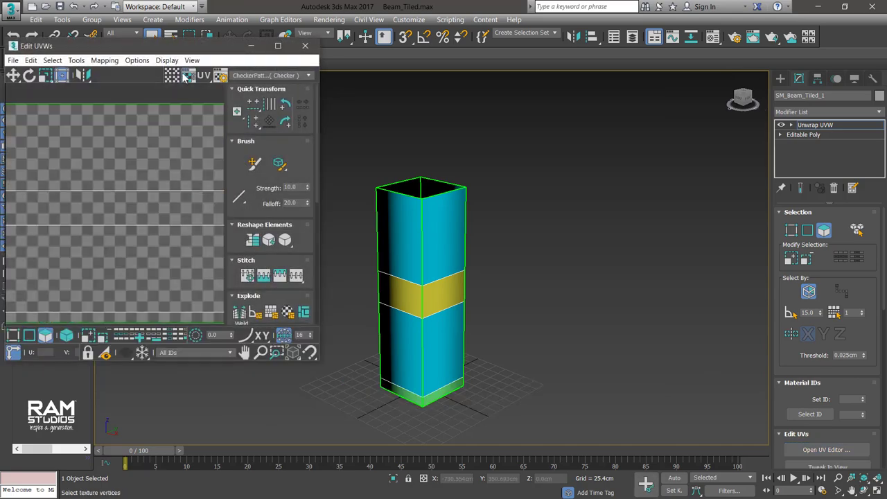
{"action": "left_click_drag", "start_coordinate": [192, 51], "coordinate": [208, 57]}
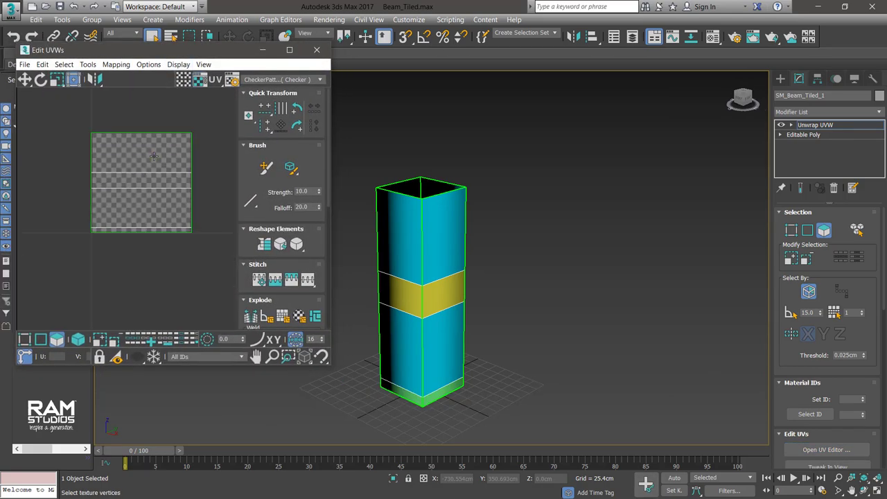
{"action": "middle_click_drag", "start_coordinate": [455, 406], "coordinate": [477, 399]}
{"action": "scroll", "coordinate": [453, 384], "scroll_direction": "up", "scroll_amount": 3}
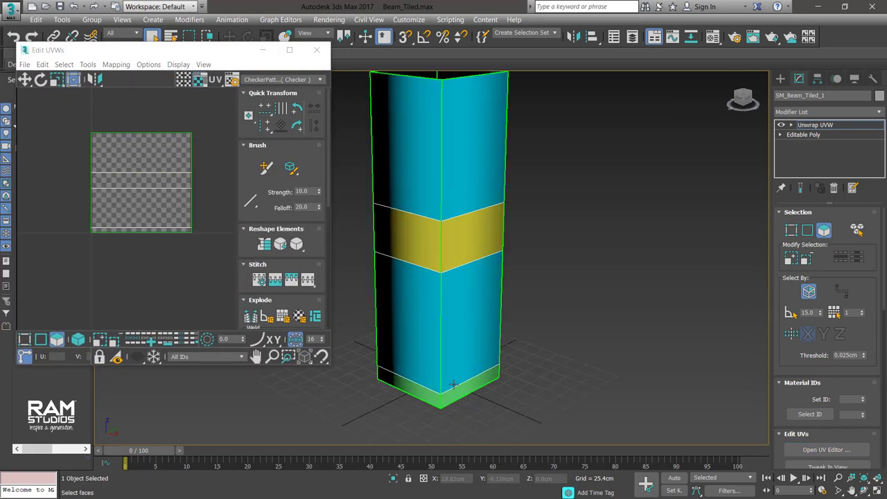
Planar-map the first side's faces and move its UV strip below the texture square.
{"action": "left_click", "coordinate": [461, 390]}
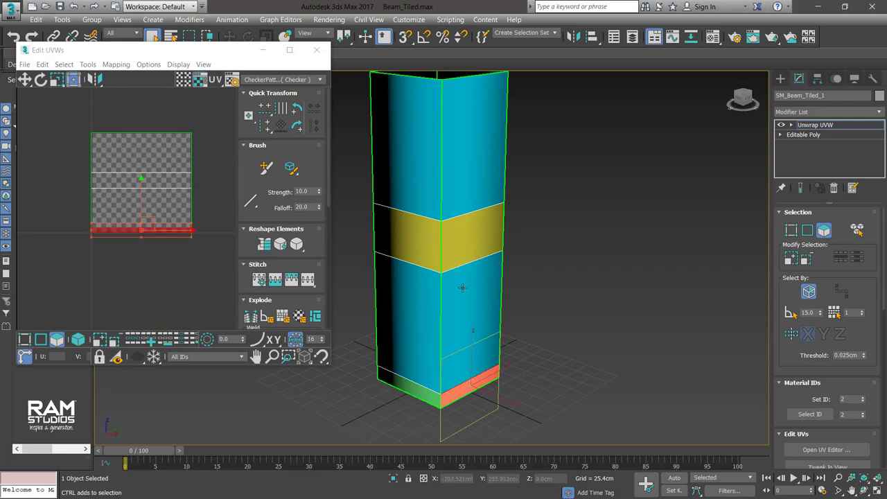
{"action": "left_click", "coordinate": [463, 288], "text": "ctrl"}
{"action": "left_click", "coordinate": [468, 253], "text": "ctrl"}
{"action": "scroll", "coordinate": [476, 294], "scroll_direction": "down", "scroll_amount": 3}
{"action": "middle_click_drag", "start_coordinate": [477, 294], "coordinate": [541, 294], "text": "alt"}
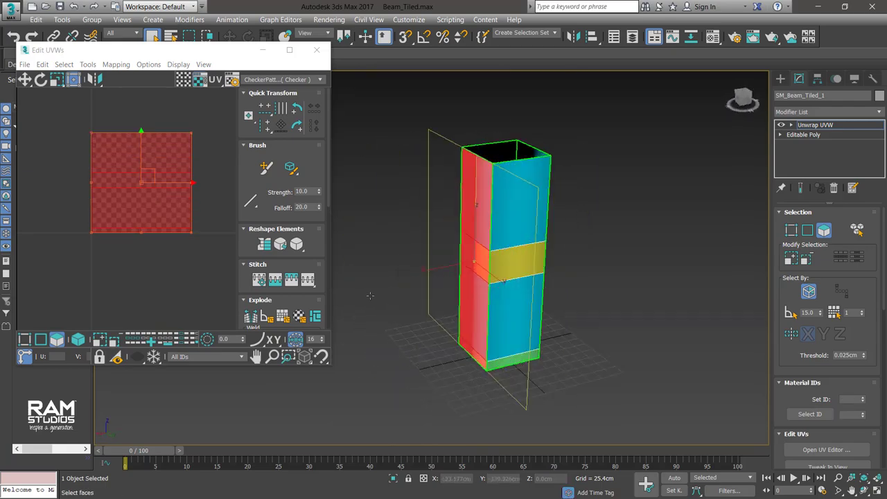
{"action": "scroll", "coordinate": [841, 372], "scroll_direction": "down", "scroll_amount": 2}
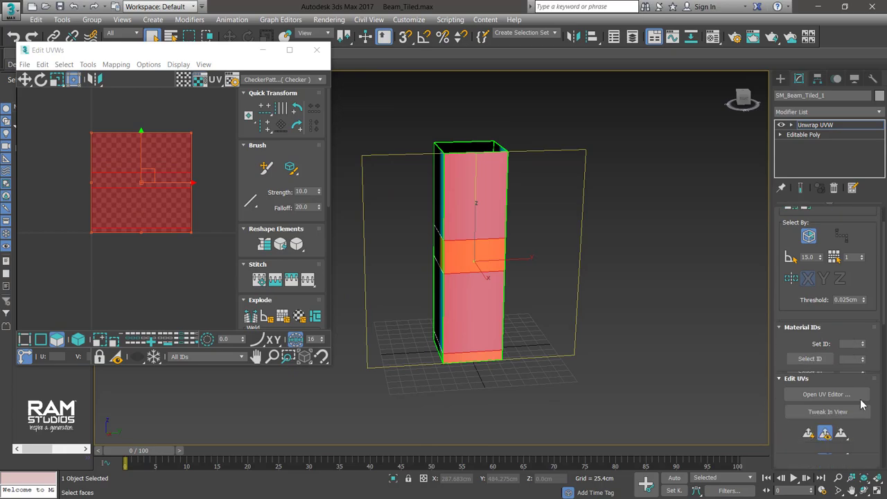
{"action": "left_click", "coordinate": [808, 433]}
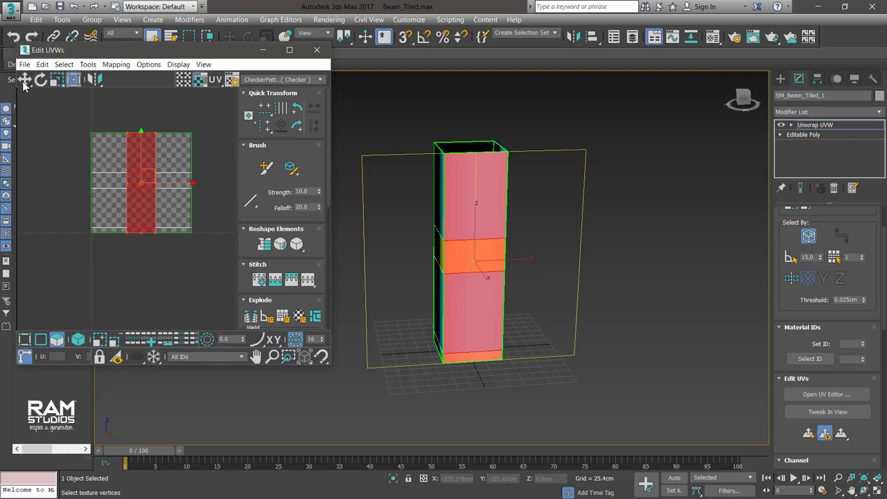
{"action": "left_click", "coordinate": [25, 79]}
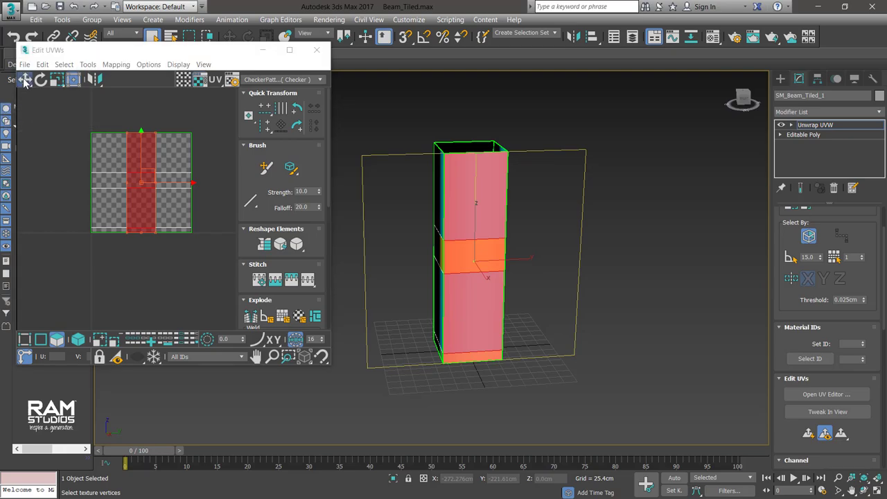
{"action": "scroll", "coordinate": [90, 152], "scroll_direction": "down", "scroll_amount": 3}
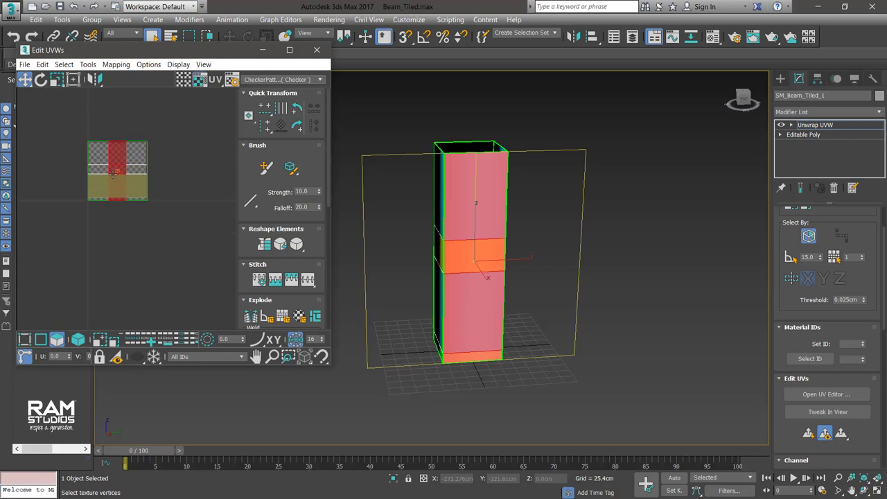
{"action": "mouse_move", "coordinate": [111, 182]}
{"action": "left_mouse_down"}
{"action": "mouse_move", "coordinate": [130, 260]}
{"action": "mouse_move", "coordinate": [112, 256]}
{"action": "left_mouse_up"}
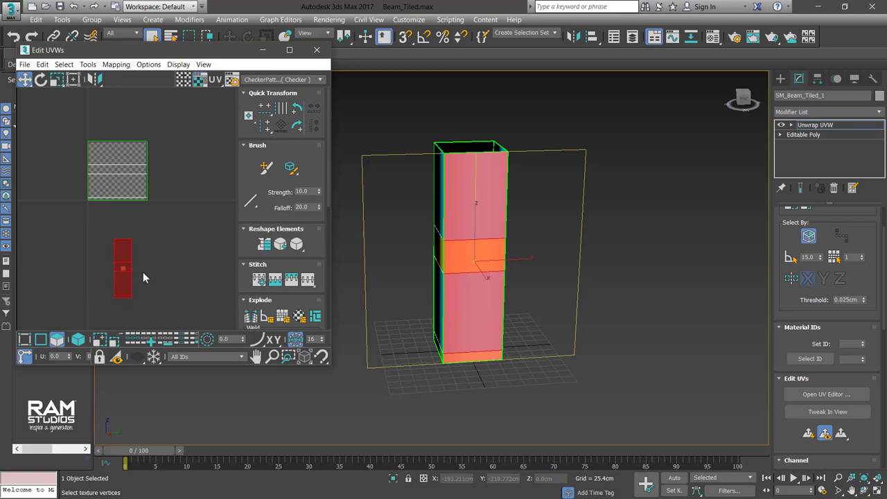
{"action": "left_click", "coordinate": [143, 291]}
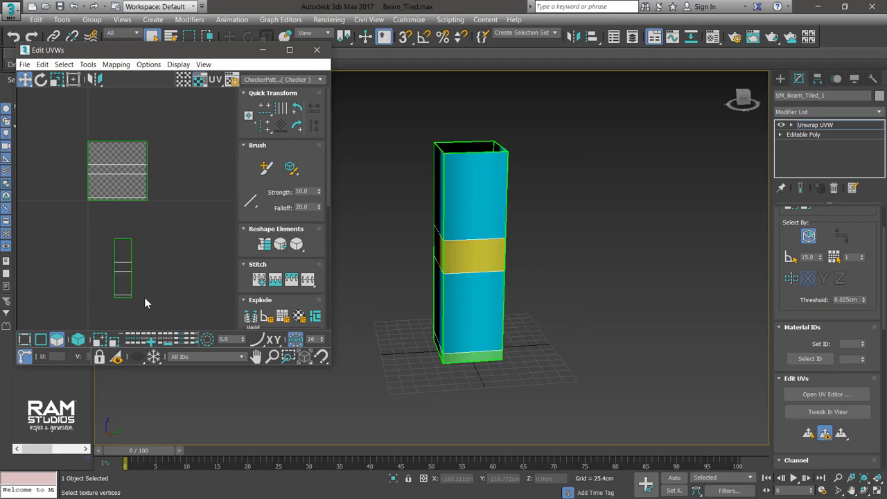
Planar-map the second side's four faces and place its UV strip beside the first.
{"action": "middle_click_drag", "start_coordinate": [608, 321], "coordinate": [528, 337], "text": "alt"}
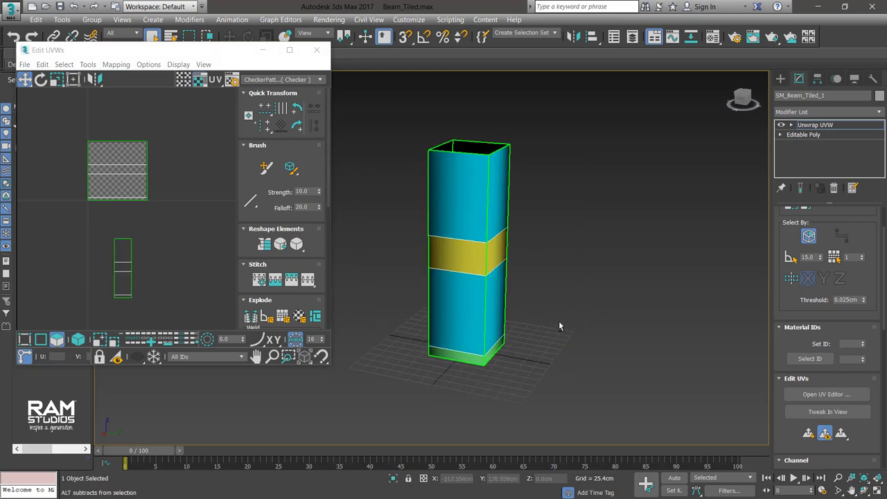
{"action": "left_click", "coordinate": [473, 354]}
{"action": "left_click", "coordinate": [480, 300], "text": "ctrl"}
{"action": "left_click", "coordinate": [481, 265], "text": "ctrl"}
{"action": "left_click", "coordinate": [483, 226], "text": "ctrl"}
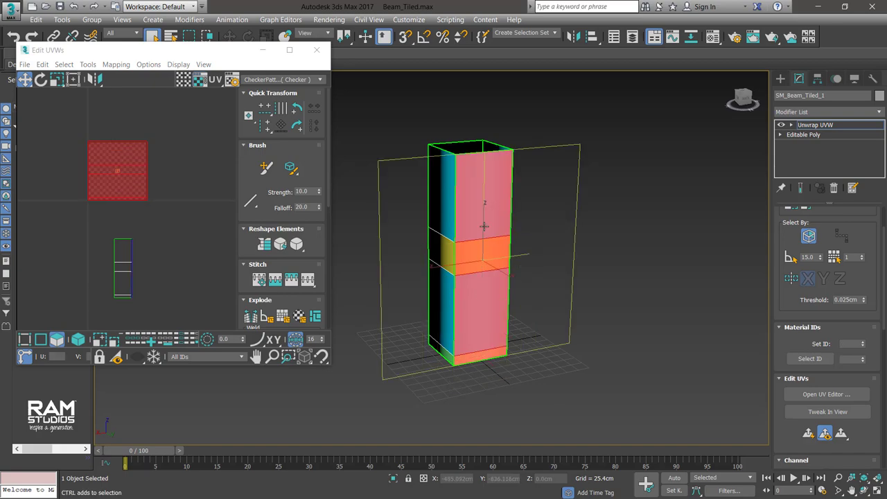
{"action": "left_click", "coordinate": [808, 434]}
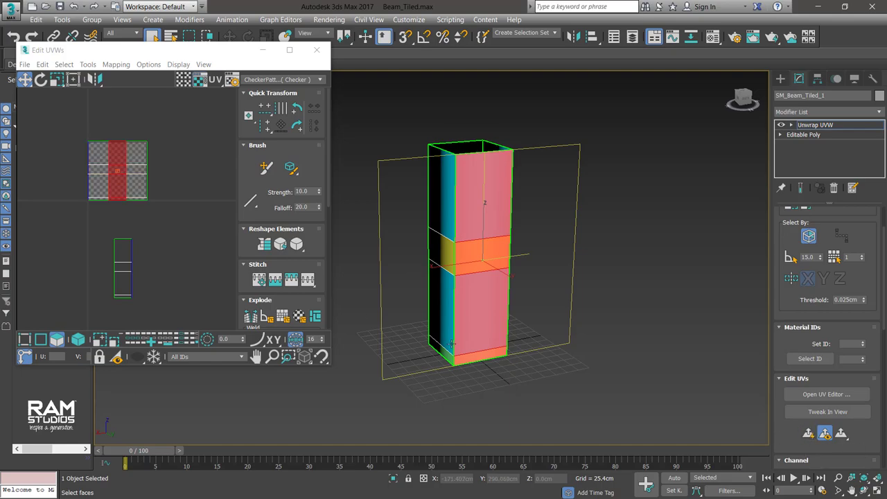
{"action": "left_click_drag", "start_coordinate": [125, 159], "coordinate": [153, 244]}
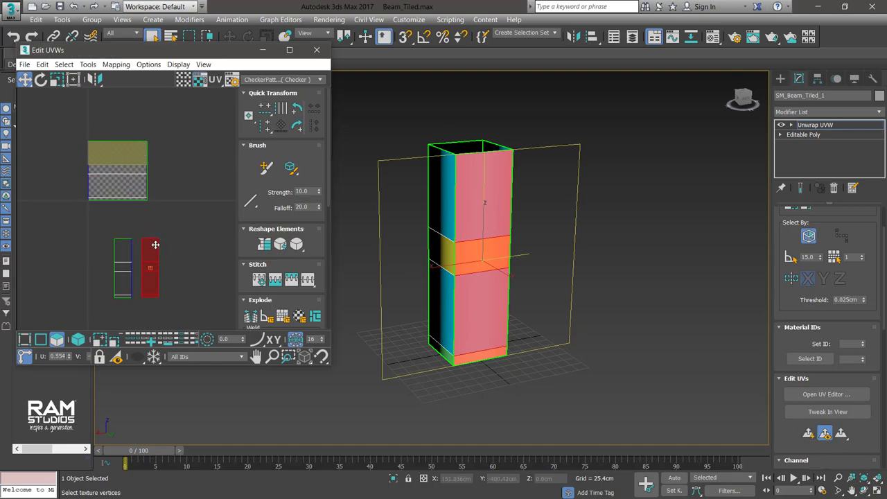
{"action": "left_click", "coordinate": [148, 217]}
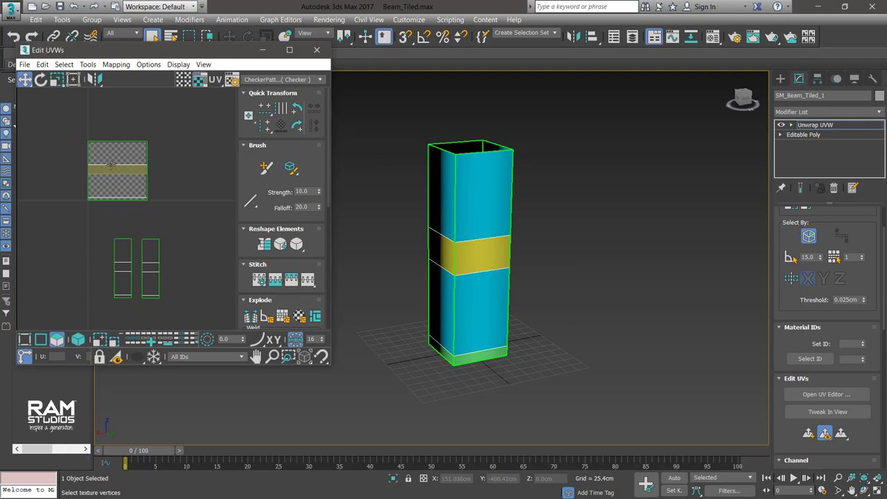
Select the third side's faces and move its UV strip next to the others.
{"action": "left_click", "coordinate": [478, 201]}
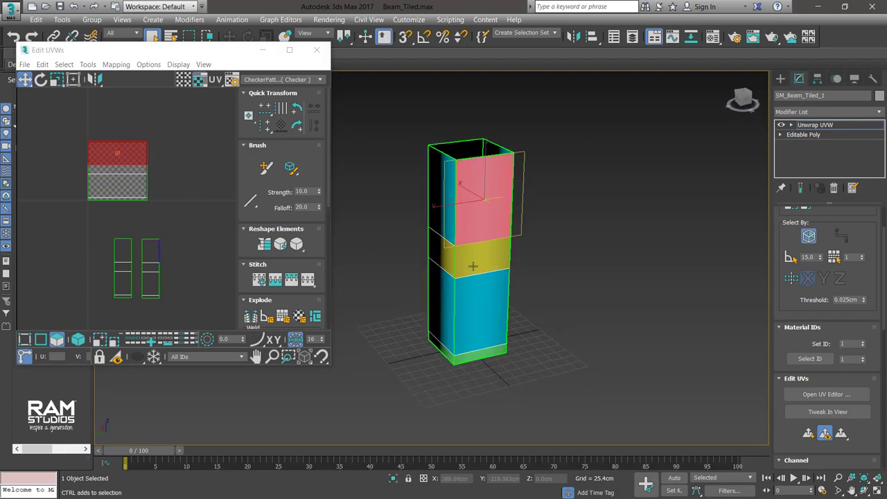
{"action": "left_click", "coordinate": [473, 265], "text": "ctrl"}
{"action": "left_click", "coordinate": [478, 312], "text": "ctrl"}
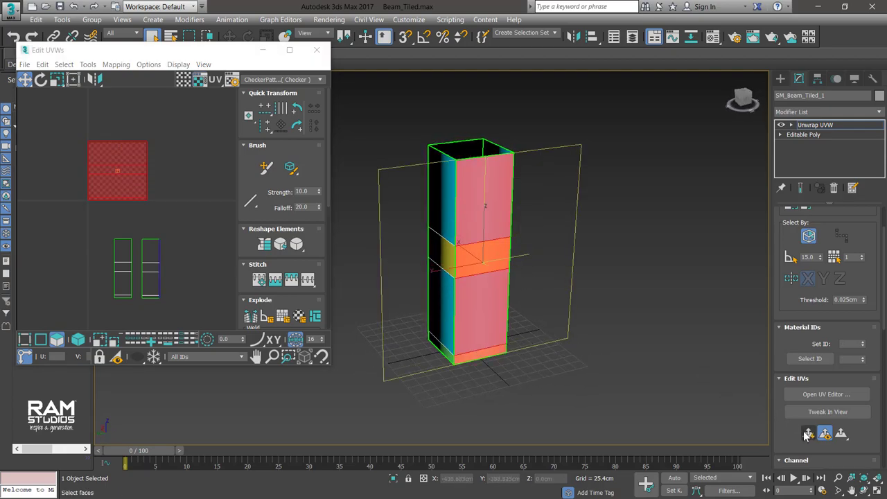
{"action": "left_click_drag", "start_coordinate": [119, 170], "coordinate": [183, 279]}
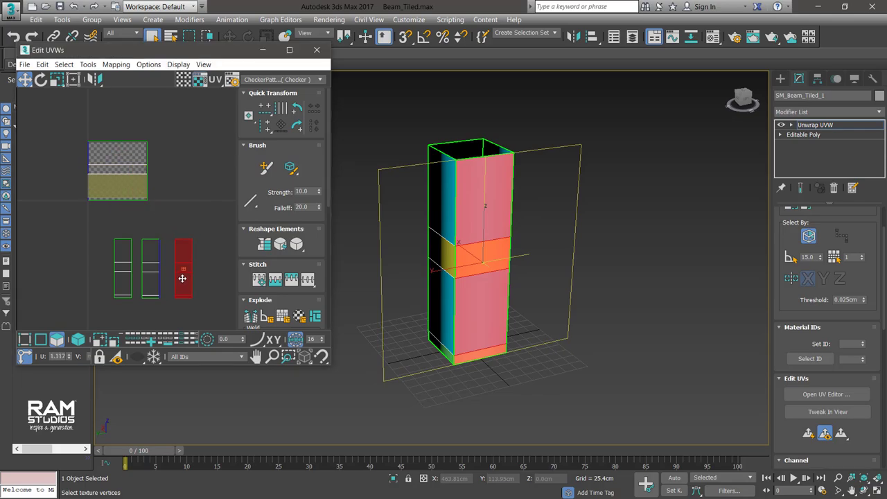
{"action": "left_click", "coordinate": [575, 280]}
Planar-map the last side and move its UV strip into the row.
{"action": "left_click_drag", "start_coordinate": [58, 111], "coordinate": [170, 215]}
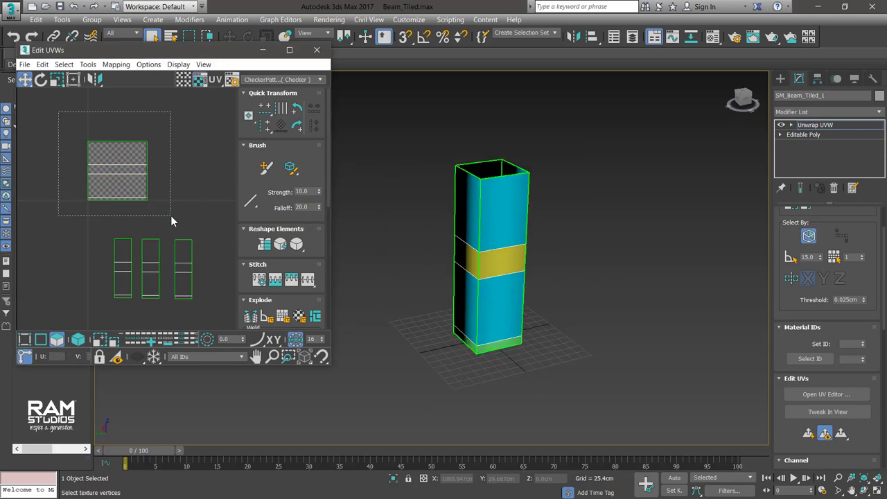
{"action": "middle_click_drag", "start_coordinate": [444, 249], "coordinate": [413, 242], "text": "alt"}
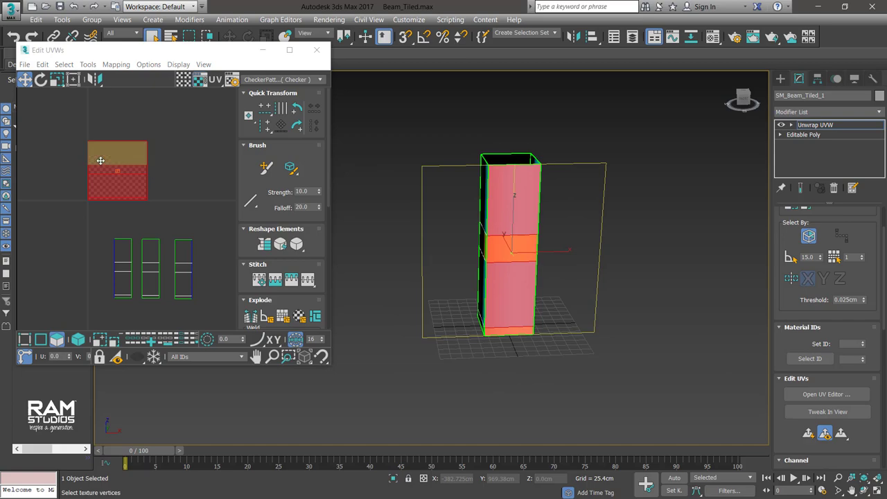
{"action": "left_click_drag", "start_coordinate": [61, 112], "coordinate": [178, 214]}
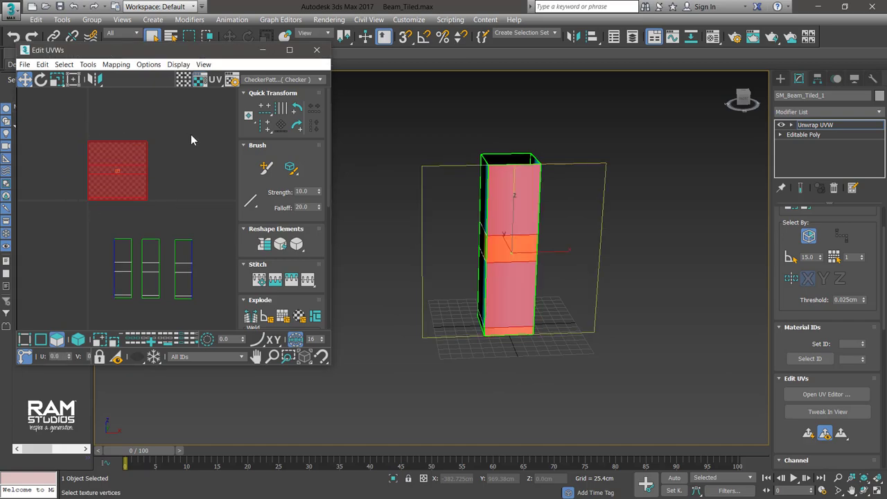
{"action": "left_click", "coordinate": [808, 433]}
{"action": "left_click_drag", "start_coordinate": [127, 192], "coordinate": [215, 279]}
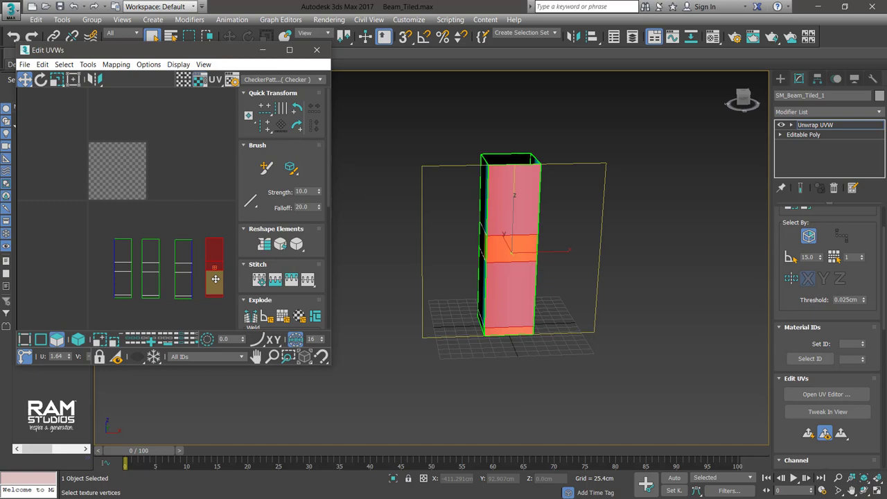
{"action": "left_click", "coordinate": [145, 219]}
{"action": "scroll", "coordinate": [145, 219], "scroll_direction": "down", "scroll_amount": 2}
{"action": "scroll", "coordinate": [73, 251], "scroll_direction": "up", "scroll_amount": 3}
{"action": "scroll", "coordinate": [73, 252], "scroll_direction": "down", "scroll_amount": 1}
{"action": "scroll", "coordinate": [73, 251], "scroll_direction": "up", "scroll_amount": 1}
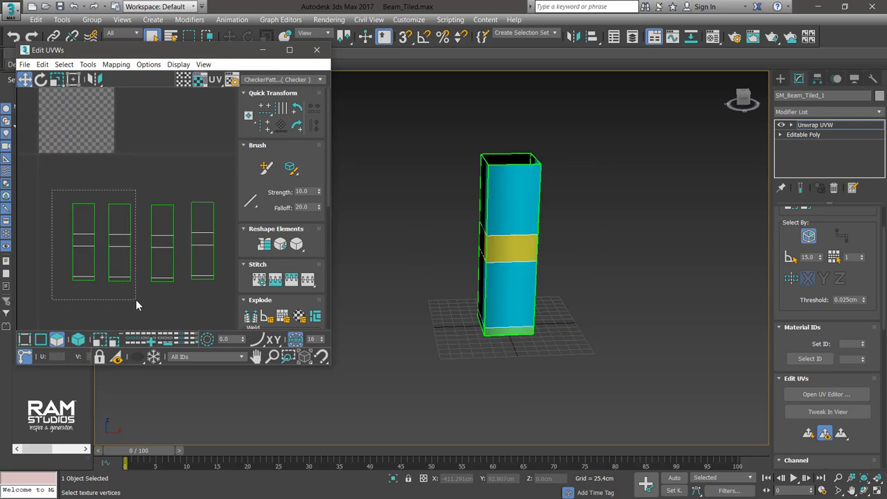
Select the first two side UV strips together and stitch them into one piece.
{"action": "left_click_drag", "start_coordinate": [133, 298], "coordinate": [69, 271]}
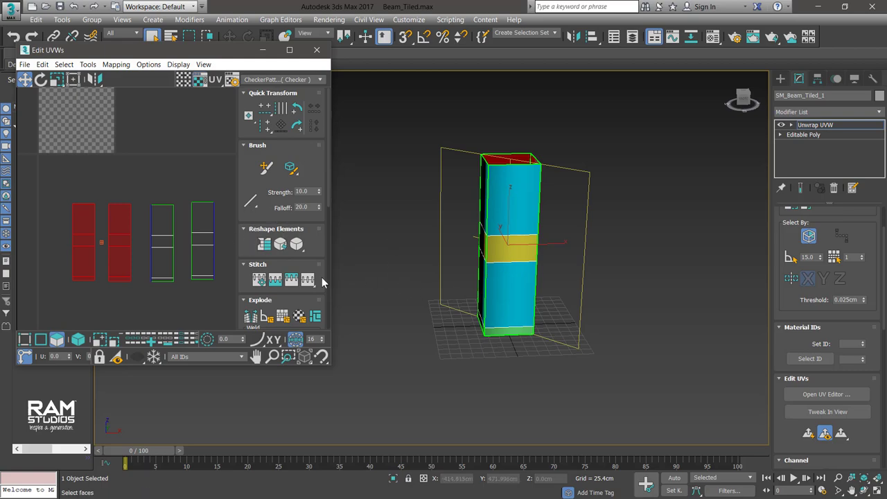
{"action": "middle_click_drag", "start_coordinate": [440, 265], "coordinate": [609, 272], "text": "alt"}
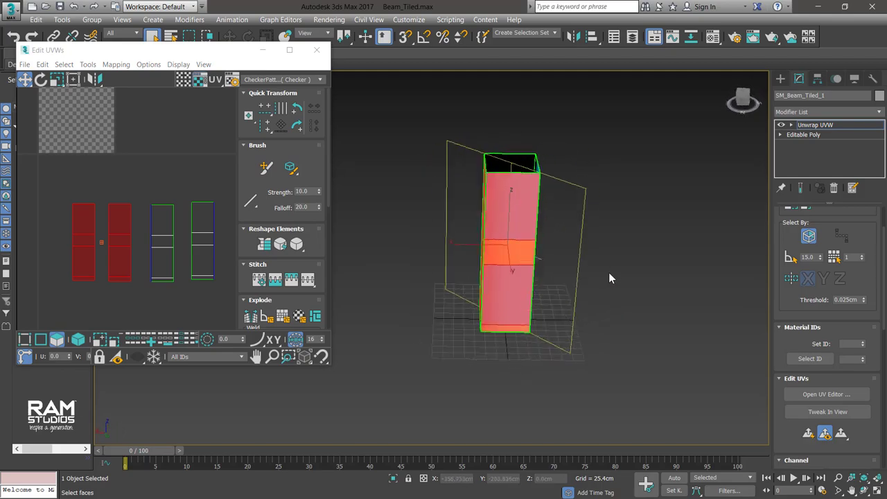
{"action": "scroll", "coordinate": [596, 272], "scroll_direction": "up", "scroll_amount": 2}
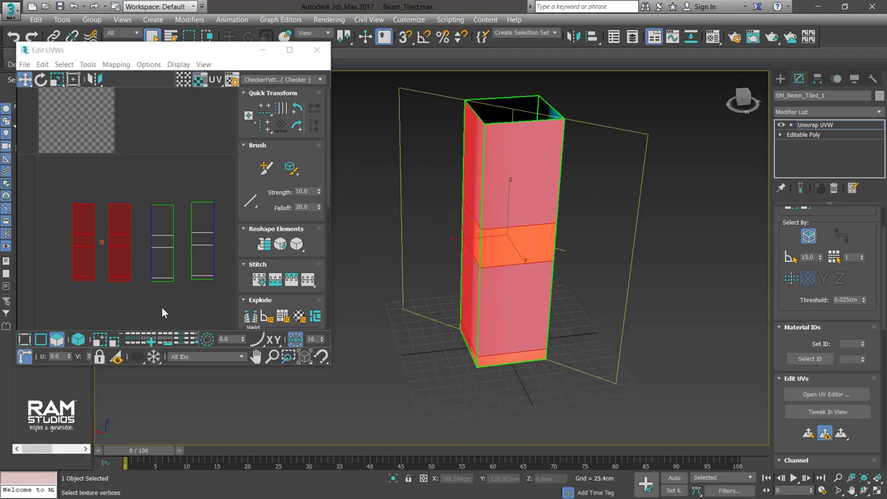
{"action": "left_click", "coordinate": [307, 280]}
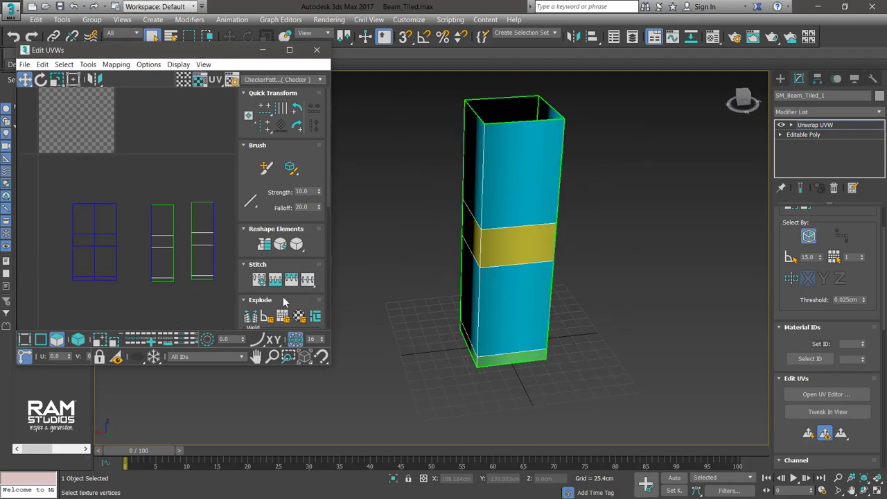
Reselect and clear the joined left UV island while orbiting the beam to check its faces.
{"action": "left_click", "coordinate": [113, 294]}
{"action": "left_click_drag", "start_coordinate": [51, 186], "coordinate": [128, 295]}
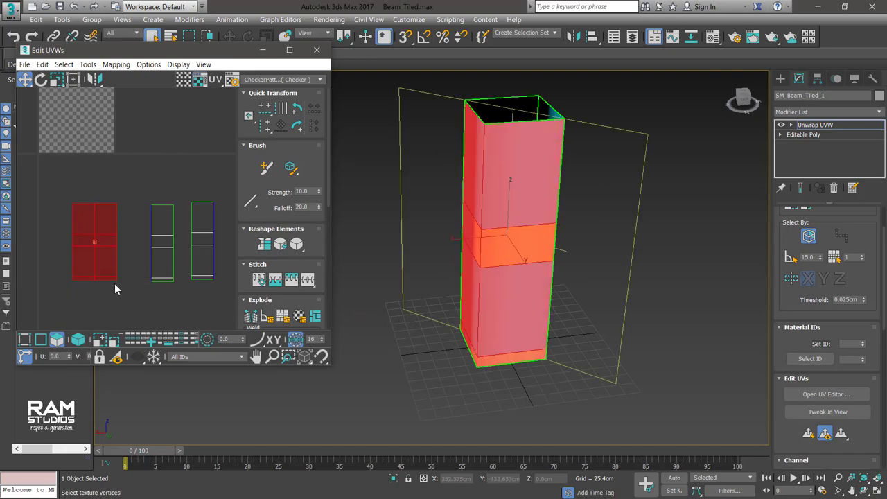
{"action": "left_click", "coordinate": [114, 283]}
{"action": "left_click_drag", "start_coordinate": [119, 307], "coordinate": [50, 195]}
{"action": "middle_click_drag", "start_coordinate": [494, 246], "coordinate": [500, 241], "text": "alt"}
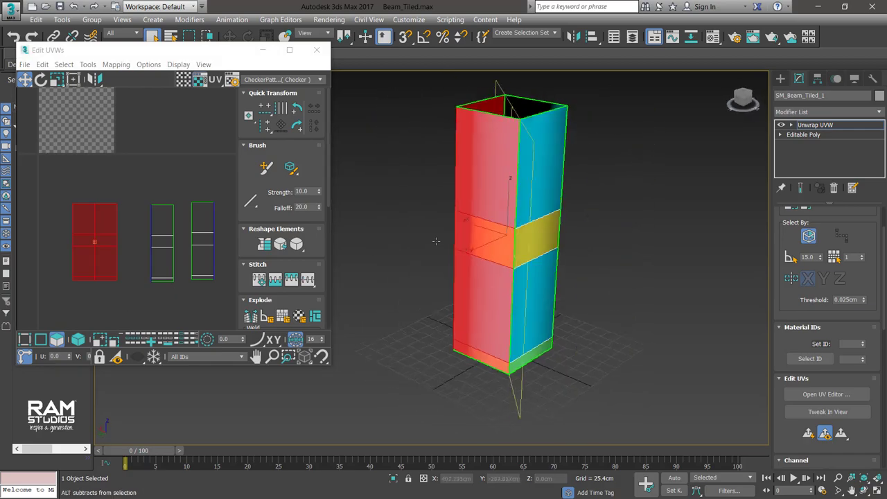
{"action": "left_click", "coordinate": [642, 256]}
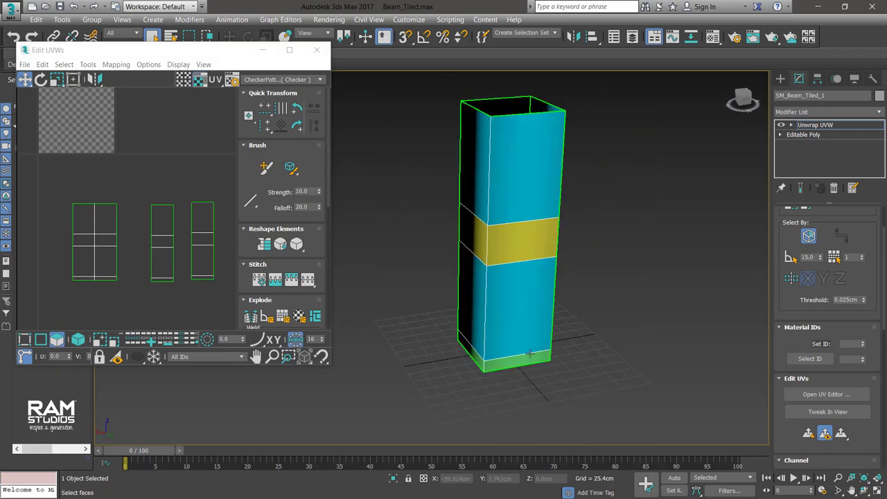
{"action": "middle_click_drag", "start_coordinate": [554, 359], "coordinate": [533, 191], "text": "alt"}
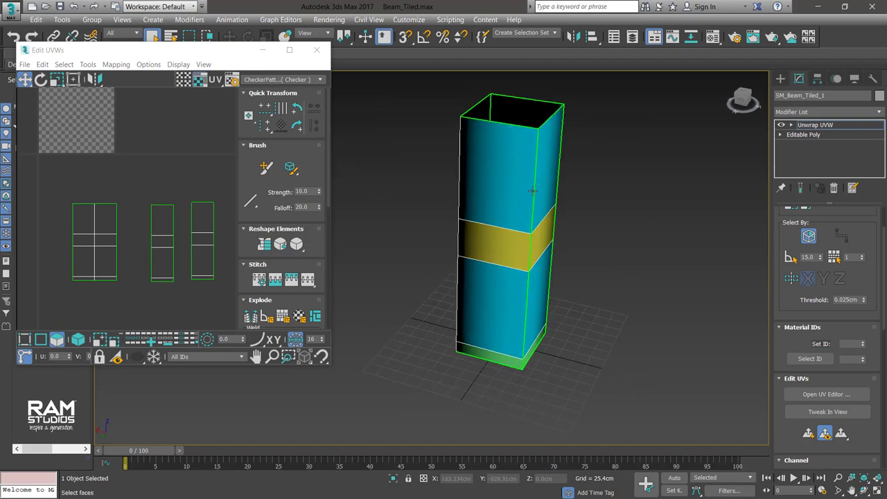
{"action": "middle_click_drag", "start_coordinate": [533, 300], "coordinate": [519, 283], "text": "alt"}
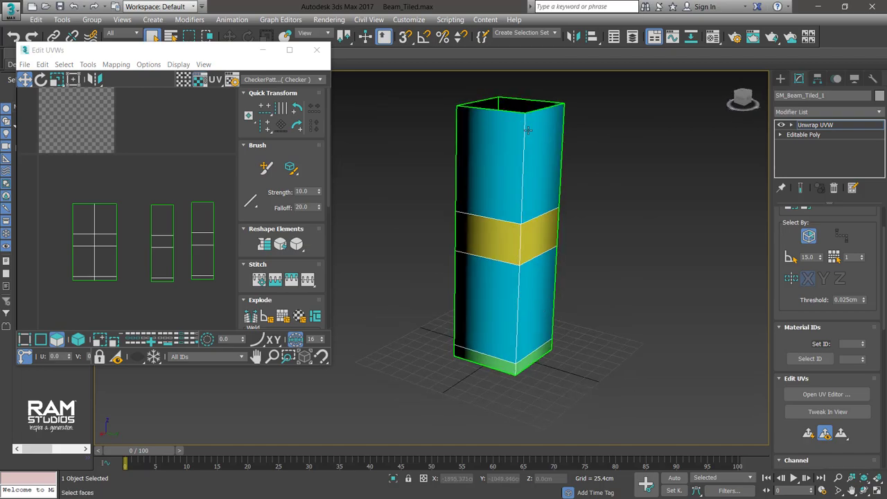
{"action": "left_click", "coordinate": [499, 312]}
{"action": "left_click", "coordinate": [613, 334]}
{"action": "mouse_move", "coordinate": [613, 333]}
{"action": "middle_mouse_down", "text": "alt"}
{"action": "mouse_move", "coordinate": [543, 355]}
{"action": "mouse_move", "coordinate": [467, 356]}
{"action": "middle_mouse_up", "text": "alt"}
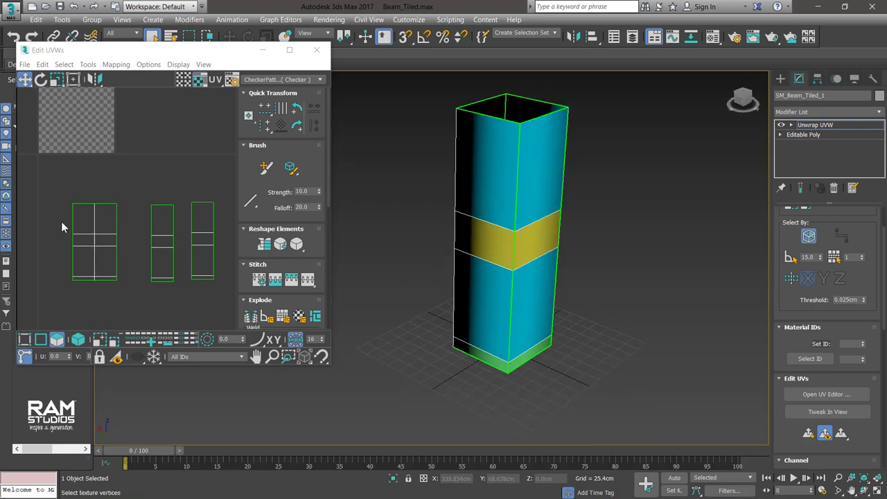
Select the left and middle UV shells and stitch them into one wider island.
{"action": "left_click_drag", "start_coordinate": [40, 187], "coordinate": [131, 303]}
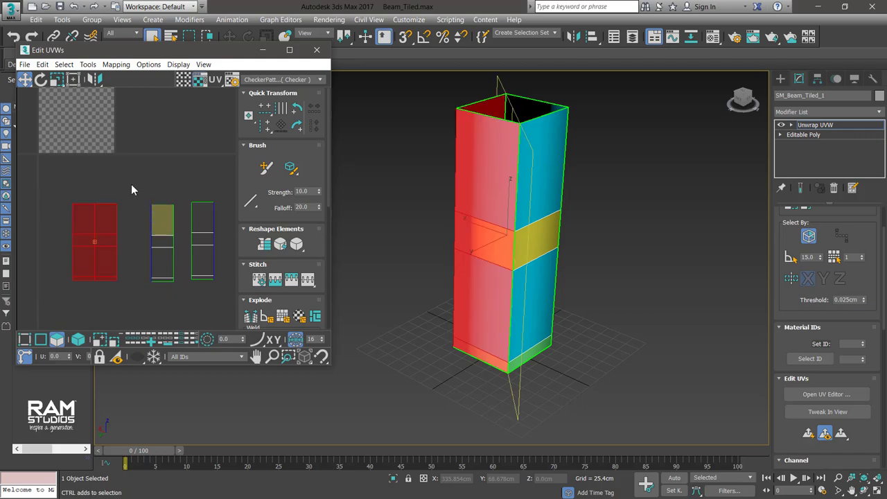
{"action": "left_click_drag", "start_coordinate": [138, 193], "coordinate": [185, 297], "text": "ctrl"}
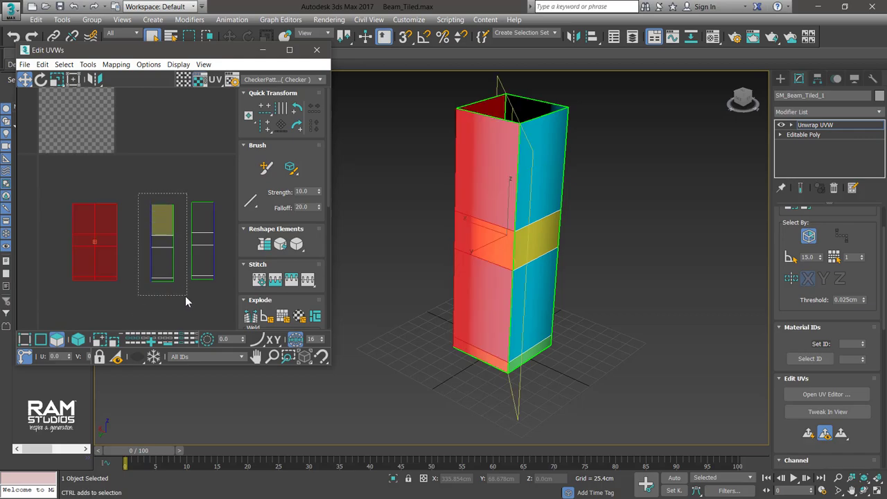
{"action": "left_click", "coordinate": [307, 278]}
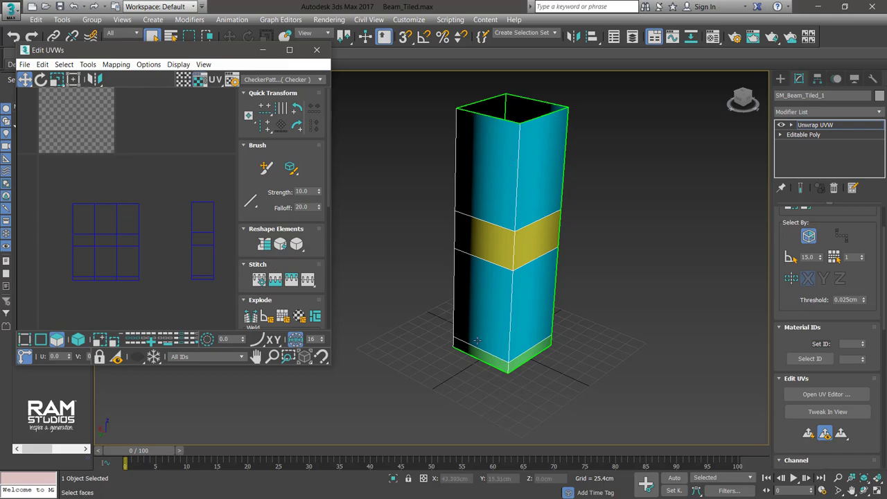
{"action": "middle_click_drag", "start_coordinate": [477, 340], "coordinate": [527, 243], "text": "alt"}
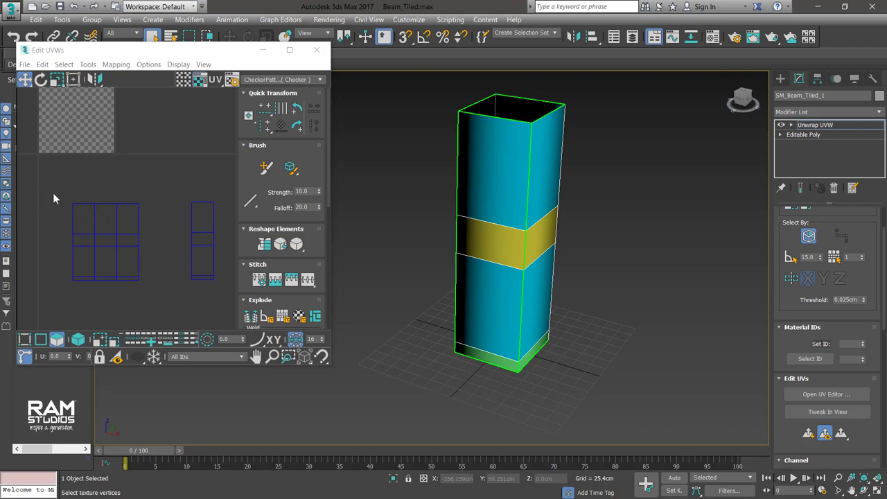
{"action": "scroll", "coordinate": [53, 193], "scroll_direction": "down", "scroll_amount": 2}
{"action": "scroll", "coordinate": [60, 257], "scroll_direction": "down", "scroll_amount": 1}
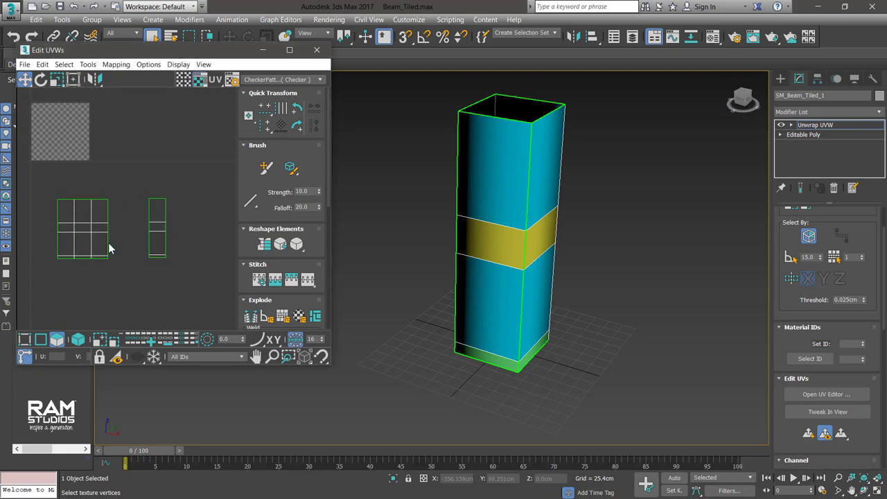
{"action": "left_click_drag", "start_coordinate": [42, 182], "coordinate": [177, 283]}
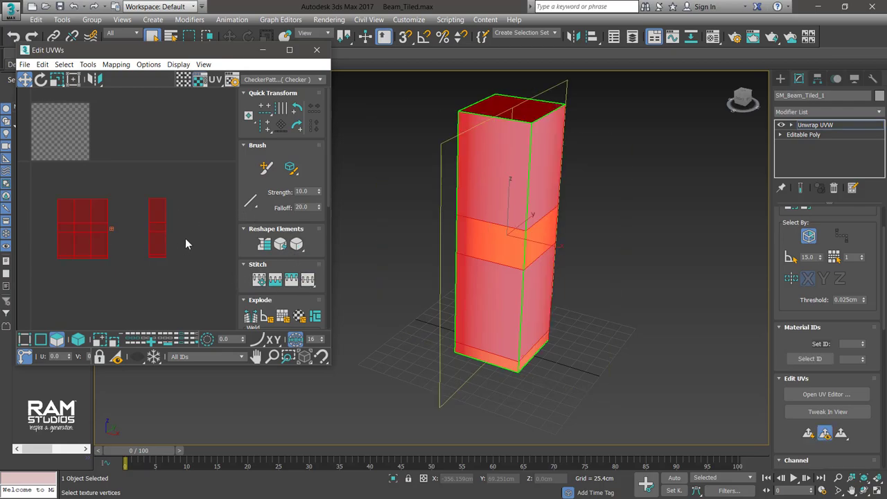
{"action": "left_click", "coordinate": [307, 279]}
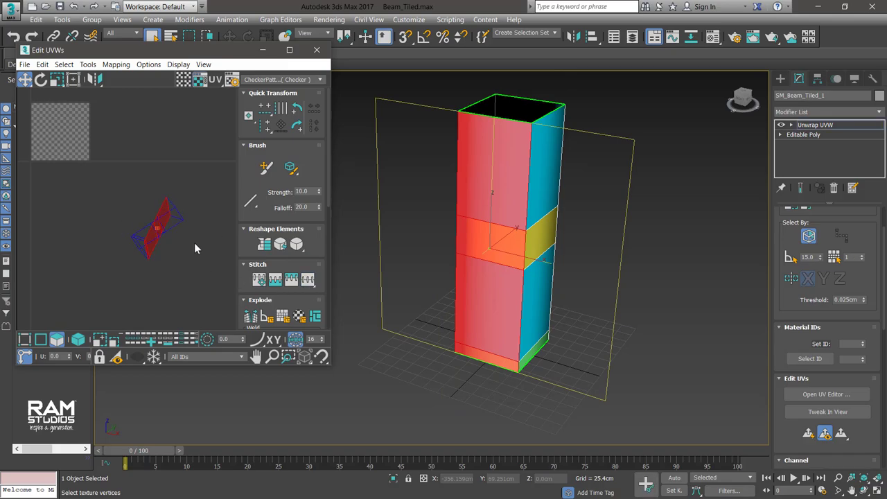
{"action": "key", "text": "ctrl+z"}
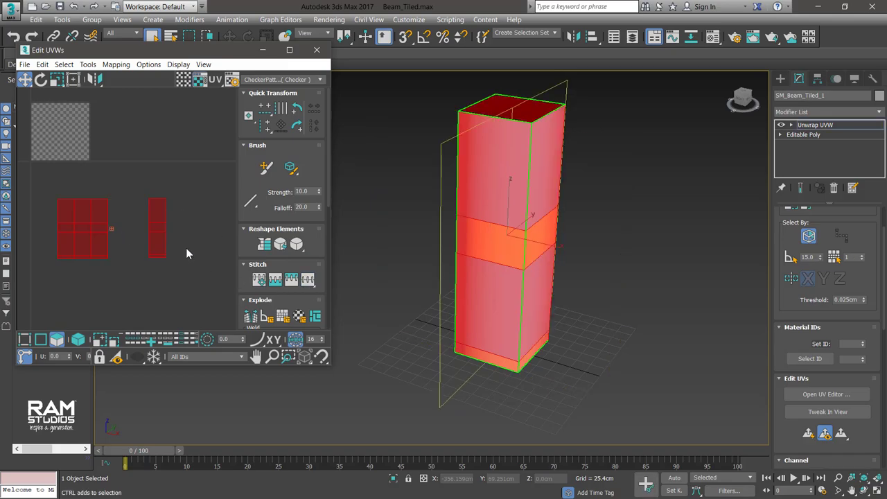
{"action": "left_click", "coordinate": [111, 269]}
{"action": "middle_click_drag", "start_coordinate": [138, 228], "coordinate": [161, 230]}
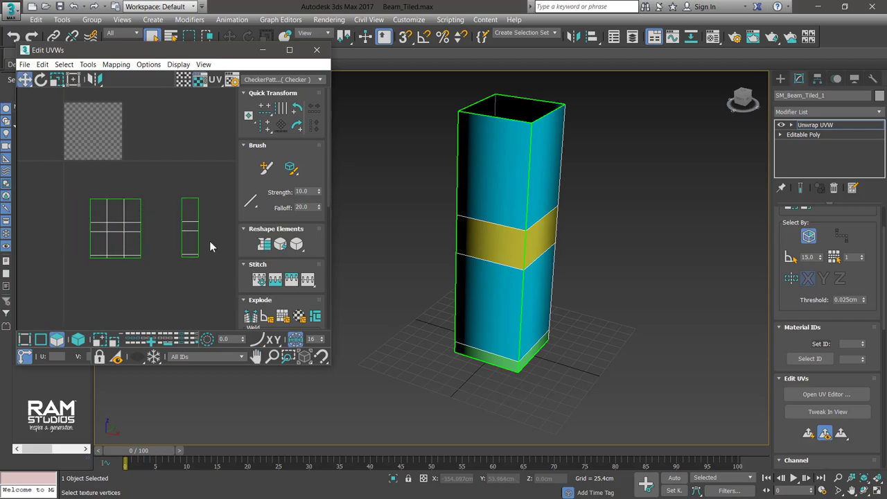
{"action": "left_click_drag", "start_coordinate": [197, 284], "coordinate": [151, 181]}
{"action": "mouse_move", "coordinate": [433, 278]}
{"action": "middle_mouse_down", "text": "alt"}
{"action": "mouse_move", "coordinate": [535, 193]}
{"action": "mouse_move", "coordinate": [536, 265]}
{"action": "middle_mouse_up", "text": "alt"}
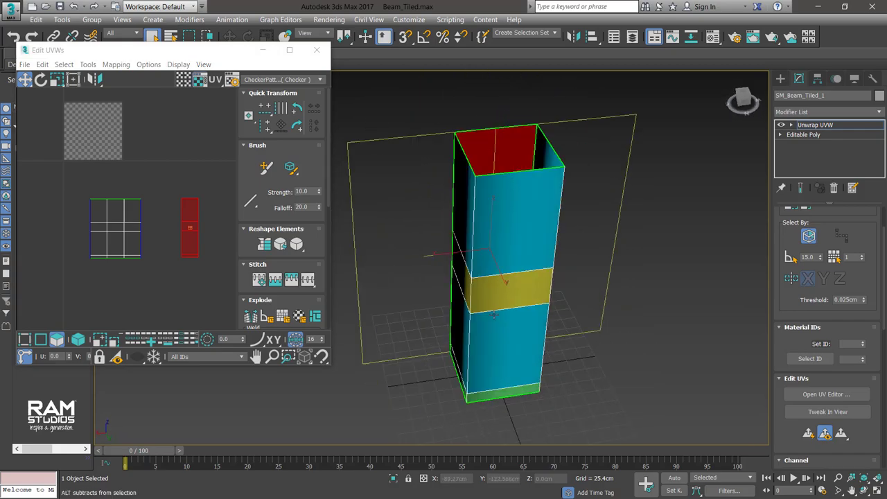
{"action": "mouse_move", "coordinate": [552, 315]}
{"action": "middle_mouse_down", "text": "alt"}
{"action": "mouse_move", "coordinate": [488, 316]}
{"action": "mouse_move", "coordinate": [549, 311]}
{"action": "middle_mouse_up", "text": "alt"}
{"action": "middle_click_drag", "start_coordinate": [429, 312], "coordinate": [471, 305], "text": "alt"}
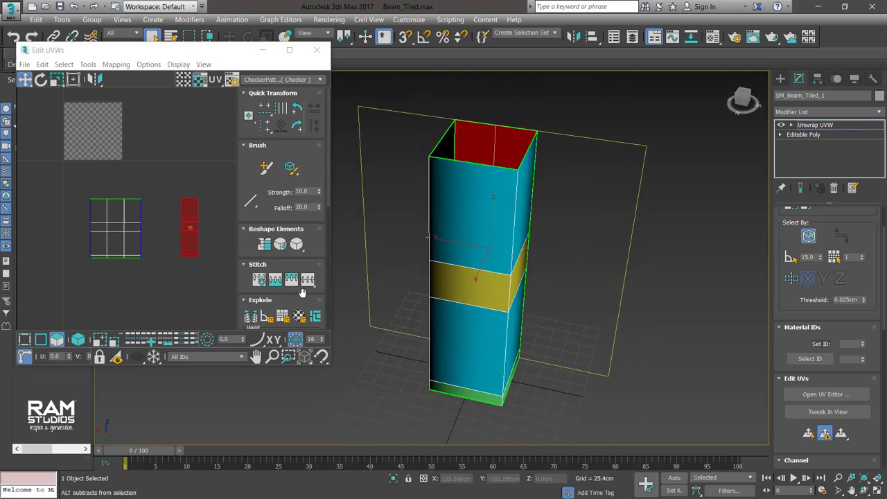
{"action": "mouse_move", "coordinate": [573, 278]}
{"action": "middle_mouse_down", "text": "alt"}
{"action": "mouse_move", "coordinate": [416, 281]}
{"action": "mouse_move", "coordinate": [462, 279]}
{"action": "mouse_move", "coordinate": [449, 274]}
{"action": "middle_mouse_up", "text": "alt"}
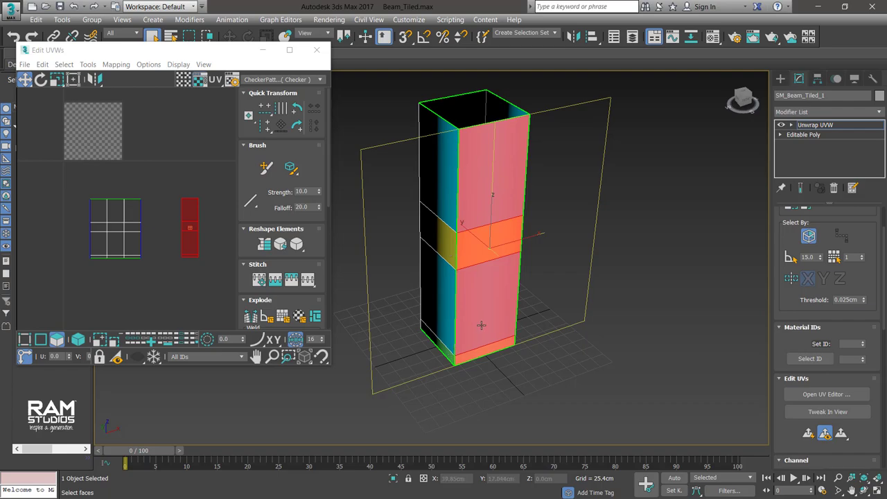
{"action": "mouse_move", "coordinate": [482, 325]}
{"action": "middle_mouse_down", "text": "alt"}
{"action": "mouse_move", "coordinate": [389, 325]}
{"action": "mouse_move", "coordinate": [606, 171]}
{"action": "middle_mouse_up", "text": "alt"}
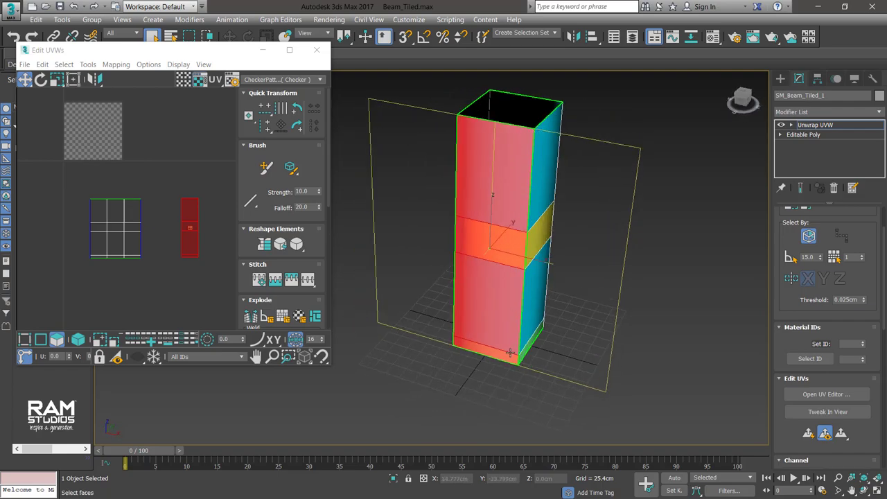
{"action": "middle_click_drag", "start_coordinate": [511, 352], "coordinate": [532, 286], "text": "alt"}
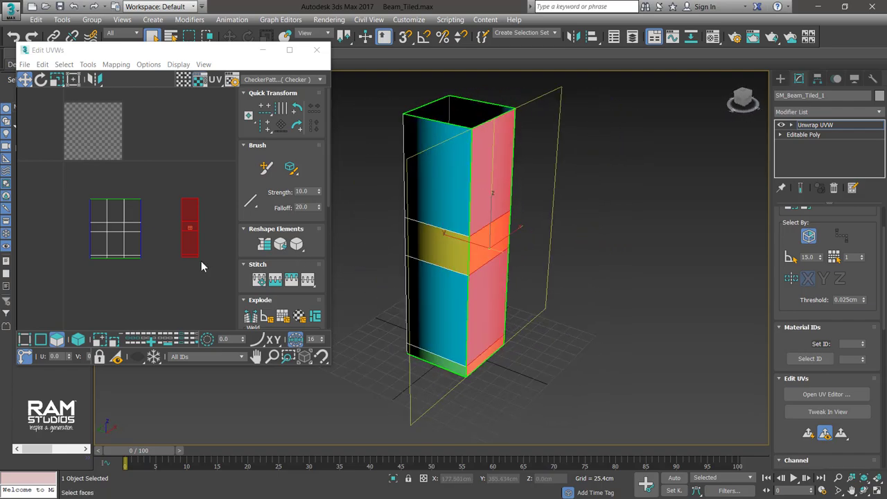
{"action": "left_click", "coordinate": [148, 177]}
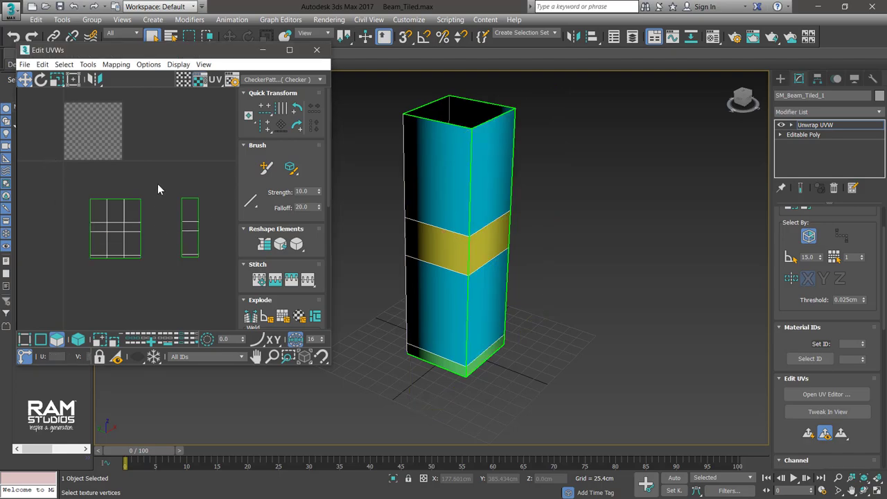
In Edge mode, stitch the narrow island's left edge to the wide island's right border edge.
{"action": "scroll", "coordinate": [199, 225], "scroll_direction": "up", "scroll_amount": 2}
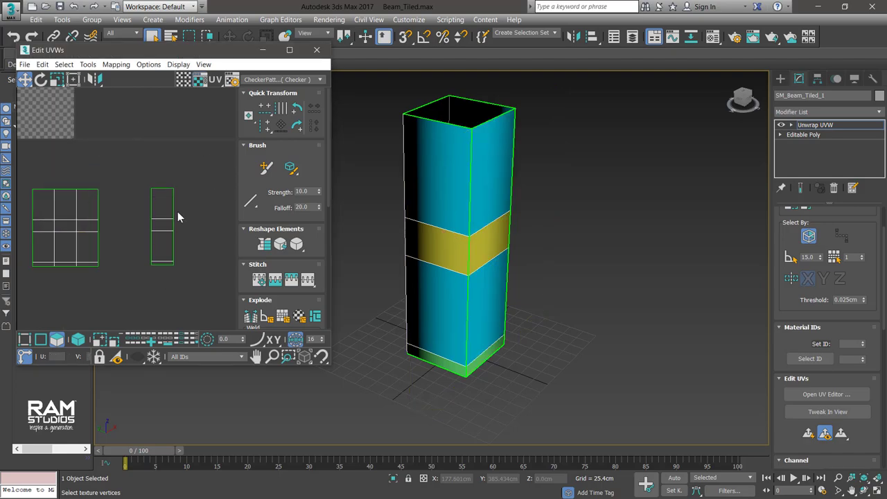
{"action": "scroll", "coordinate": [189, 173], "scroll_direction": "down", "scroll_amount": 1}
{"action": "scroll", "coordinate": [148, 201], "scroll_direction": "up", "scroll_amount": 1}
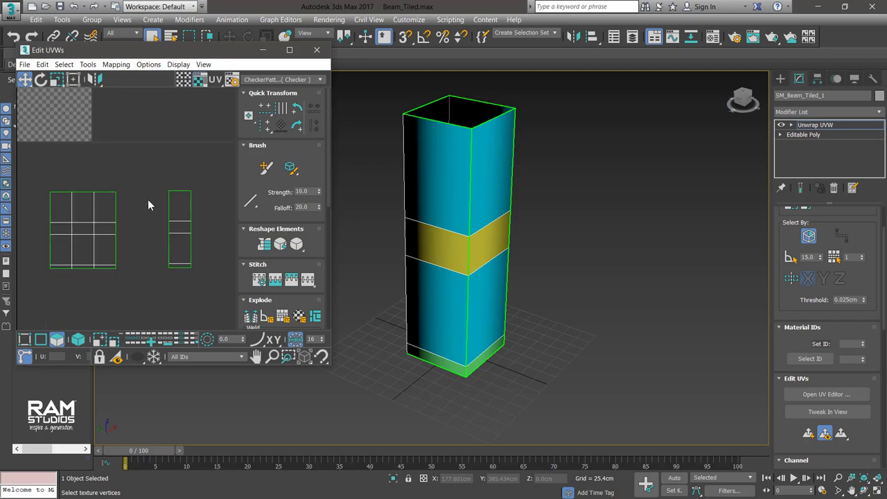
{"action": "scroll", "coordinate": [152, 205], "scroll_direction": "down", "scroll_amount": 1}
{"action": "scroll", "coordinate": [155, 205], "scroll_direction": "up", "scroll_amount": 1}
{"action": "left_click", "coordinate": [91, 236]}
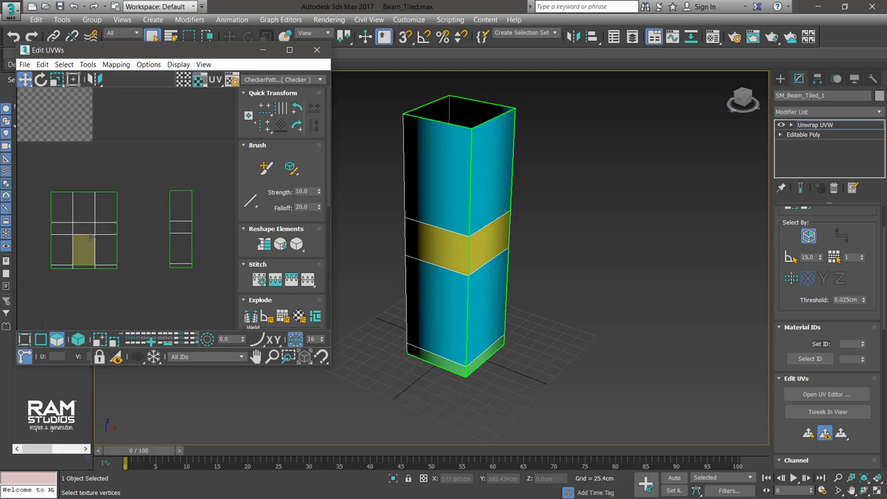
{"action": "left_click", "coordinate": [130, 280]}
{"action": "left_click", "coordinate": [42, 340]}
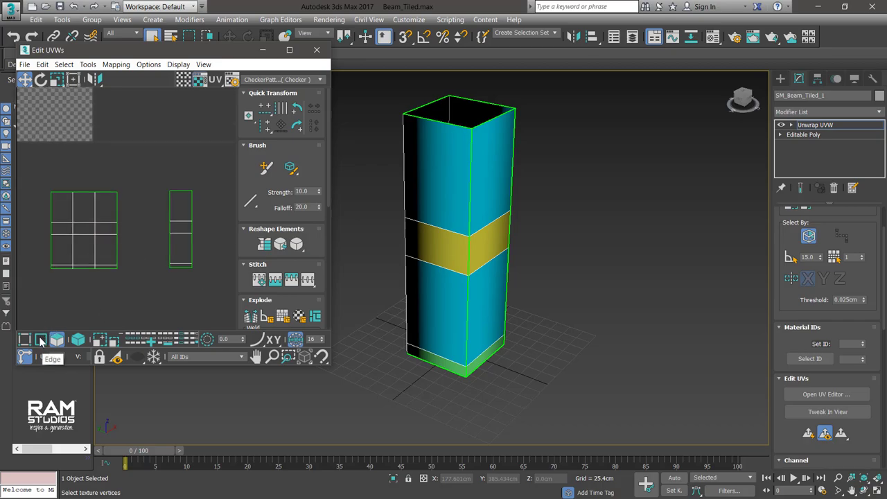
{"action": "left_click", "coordinate": [116, 243]}
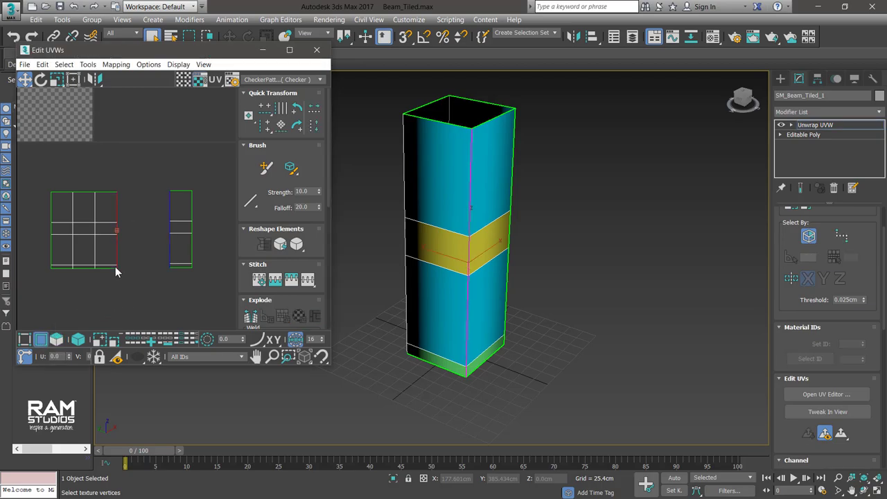
{"action": "left_click", "coordinate": [169, 210], "text": "ctrl"}
{"action": "left_click", "coordinate": [308, 278]}
Clear the edge selection, recentre the stitched UV block, and switch to Polygon mode.
{"action": "left_click", "coordinate": [147, 304]}
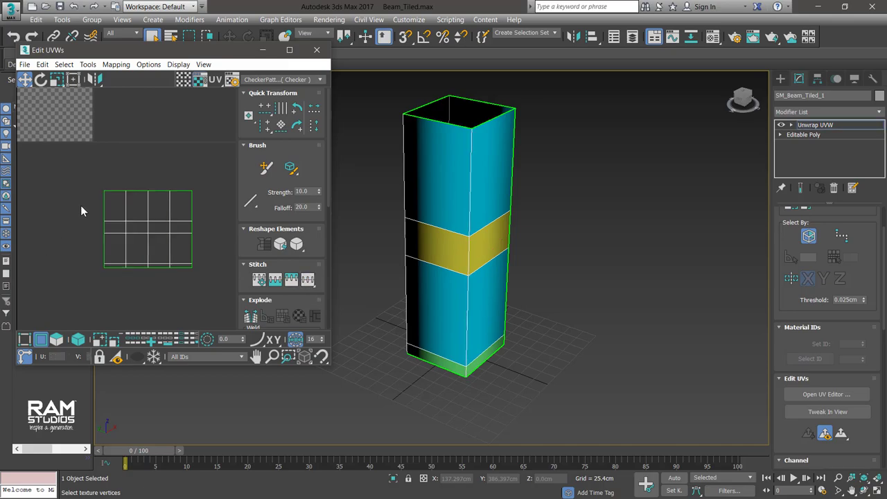
{"action": "middle_click_drag", "start_coordinate": [81, 205], "coordinate": [91, 166]}
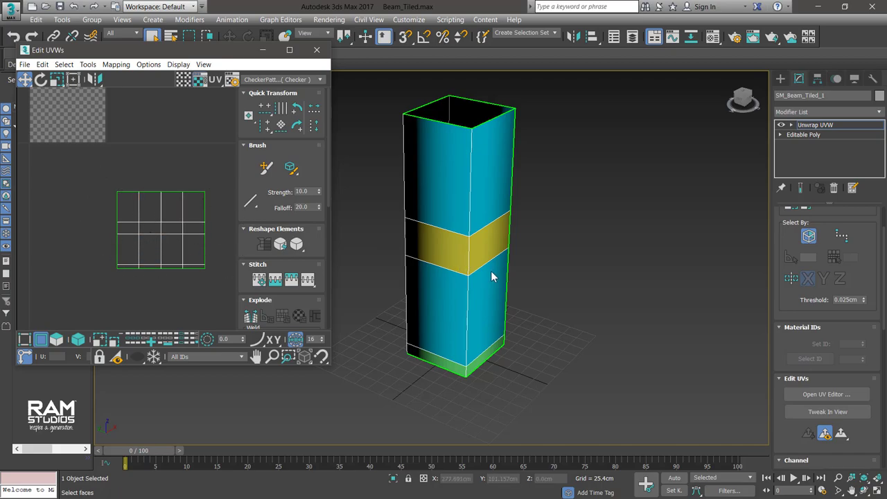
{"action": "mouse_move", "coordinate": [482, 273]}
{"action": "middle_mouse_down", "text": "alt"}
{"action": "mouse_move", "coordinate": [315, 253]}
{"action": "mouse_move", "coordinate": [366, 264]}
{"action": "middle_mouse_up", "text": "alt"}
{"action": "scroll", "coordinate": [182, 201], "scroll_direction": "down", "scroll_amount": 2}
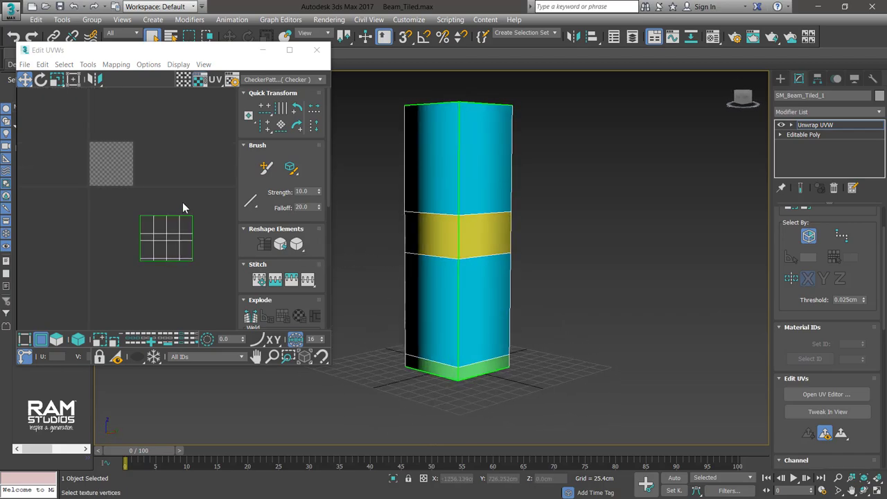
{"action": "scroll", "coordinate": [183, 202], "scroll_direction": "up", "scroll_amount": 2}
{"action": "scroll", "coordinate": [183, 207], "scroll_direction": "down", "scroll_amount": 2}
{"action": "scroll", "coordinate": [185, 221], "scroll_direction": "up", "scroll_amount": 1}
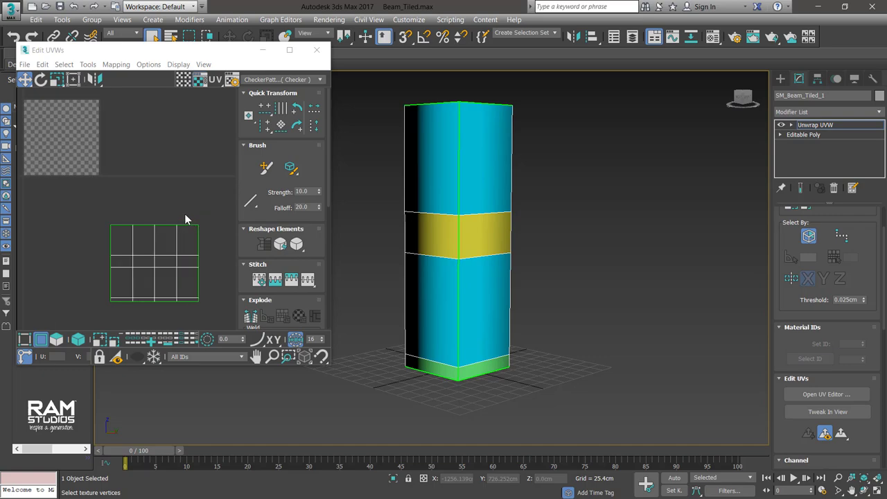
{"action": "scroll", "coordinate": [184, 219], "scroll_direction": "down", "scroll_amount": 1}
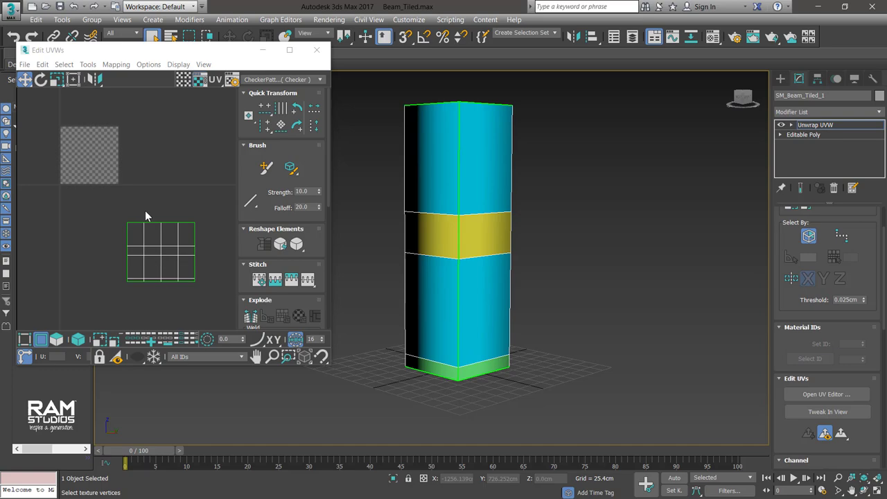
{"action": "scroll", "coordinate": [178, 264], "scroll_direction": "up", "scroll_amount": 1}
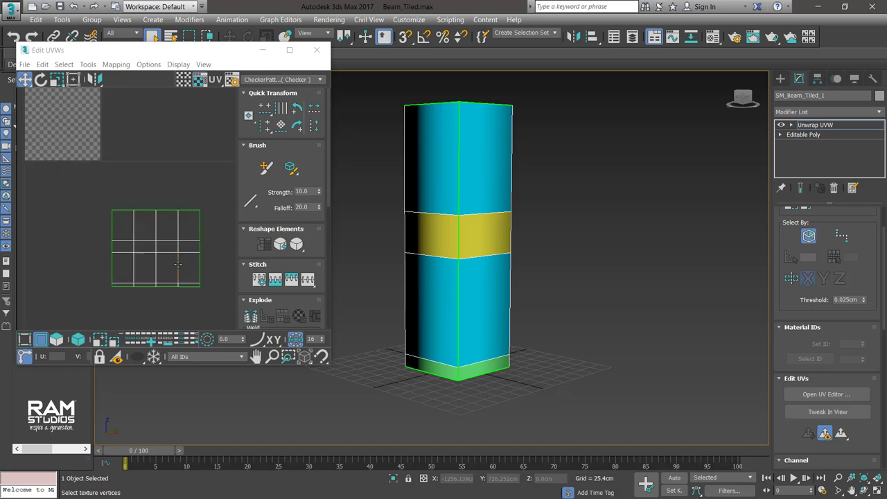
{"action": "scroll", "coordinate": [126, 252], "scroll_direction": "down", "scroll_amount": 1}
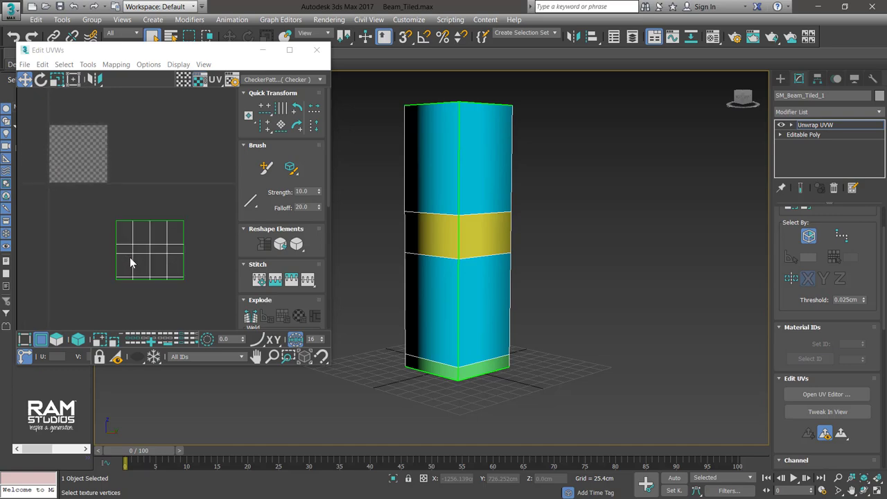
{"action": "left_click", "coordinate": [59, 340]}
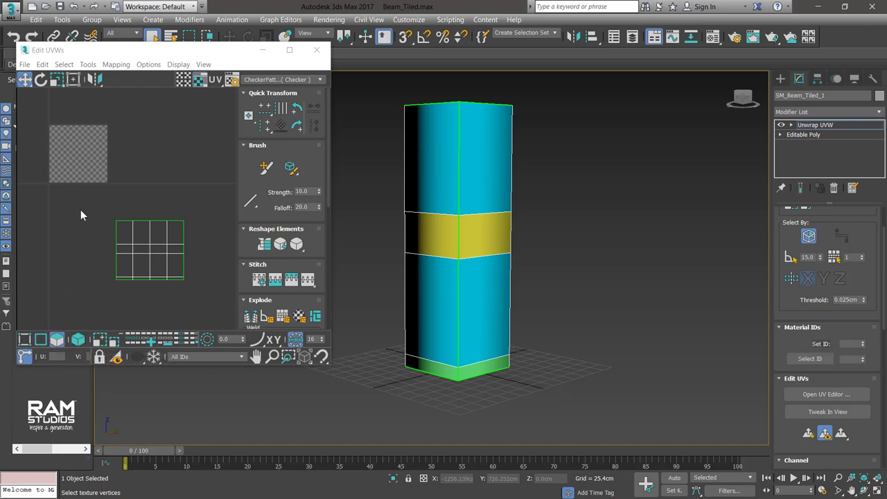
Select the whole stitched UV block and Pack Custom it into the 0–1 tile.
{"action": "left_click_drag", "start_coordinate": [97, 208], "coordinate": [195, 303]}
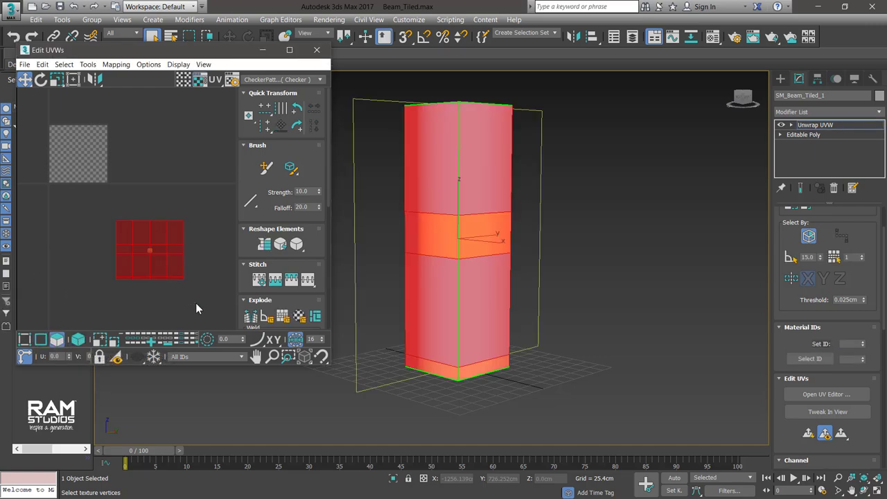
{"action": "scroll", "coordinate": [291, 257], "scroll_direction": "down", "scroll_amount": 2}
{"action": "scroll", "coordinate": [291, 256], "scroll_direction": "down", "scroll_amount": 1}
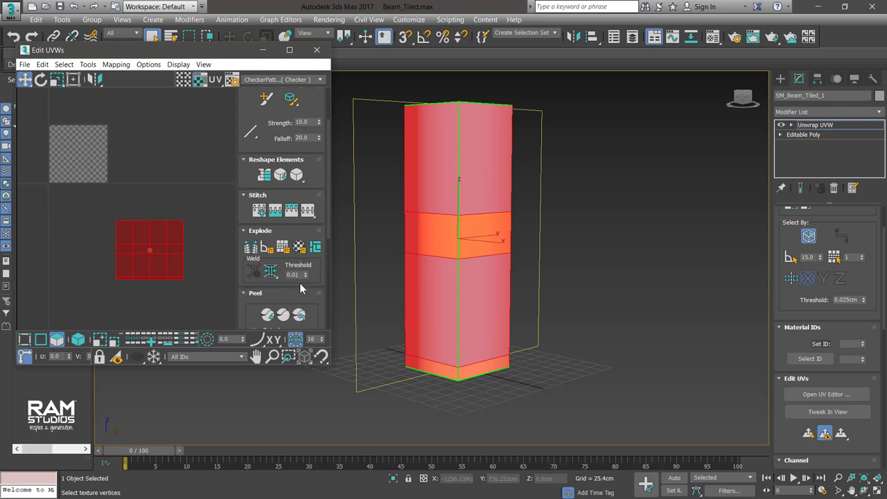
{"action": "scroll", "coordinate": [300, 288], "scroll_direction": "down", "scroll_amount": 2}
{"action": "scroll", "coordinate": [299, 289], "scroll_direction": "down", "scroll_amount": 3}
{"action": "scroll", "coordinate": [291, 281], "scroll_direction": "down", "scroll_amount": 1}
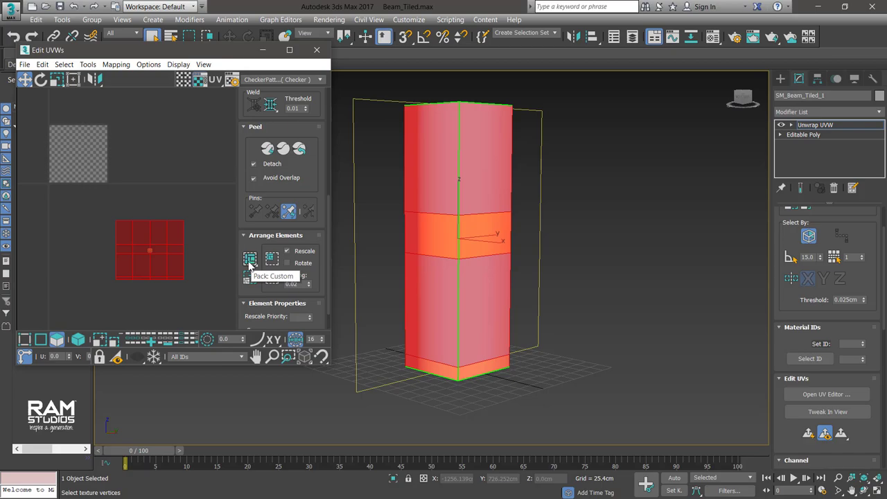
{"action": "left_click", "coordinate": [251, 262]}
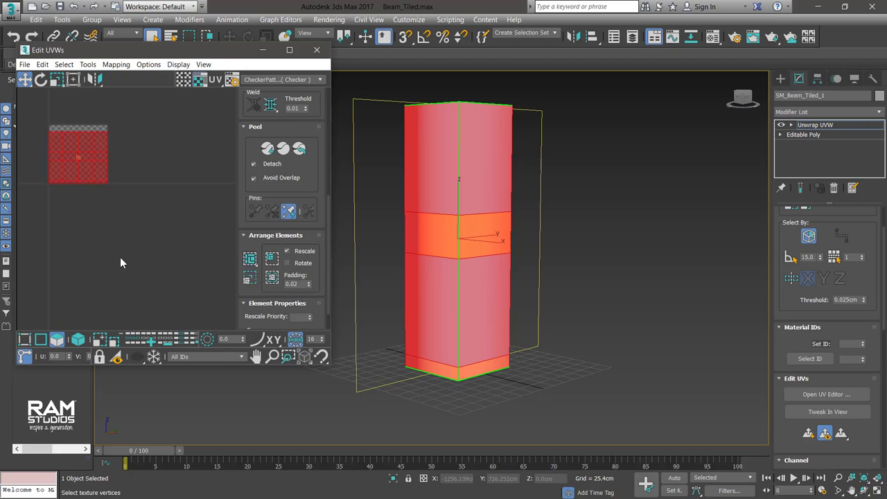
Clear the UV selection and reselect all the beam's UVs to check the packed layout.
{"action": "scroll", "coordinate": [119, 257], "scroll_direction": "down", "scroll_amount": 1}
{"action": "scroll", "coordinate": [131, 232], "scroll_direction": "up", "scroll_amount": 2}
{"action": "scroll", "coordinate": [131, 232], "scroll_direction": "down", "scroll_amount": 1}
{"action": "scroll", "coordinate": [111, 180], "scroll_direction": "up", "scroll_amount": 2}
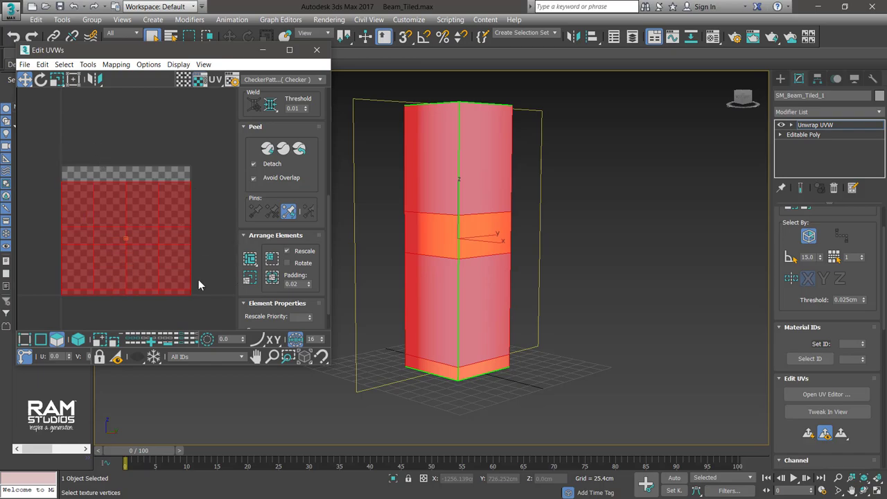
{"action": "left_click", "coordinate": [117, 136]}
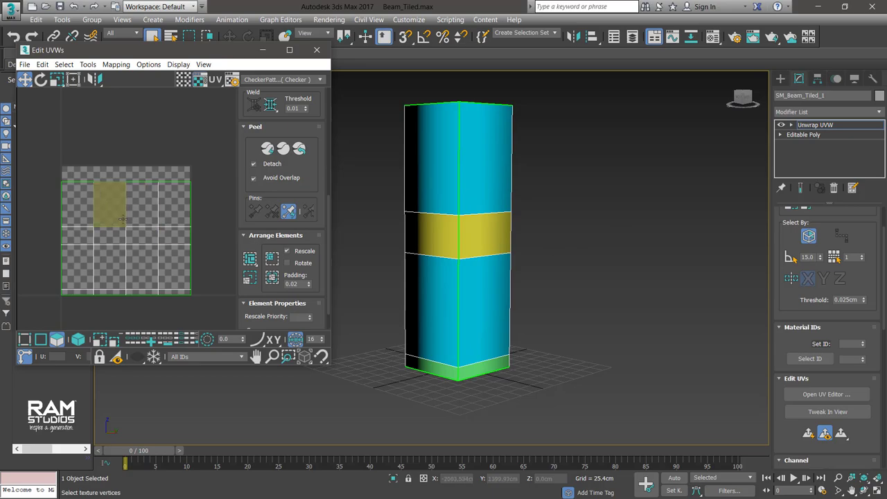
{"action": "left_click_drag", "start_coordinate": [56, 162], "coordinate": [191, 300]}
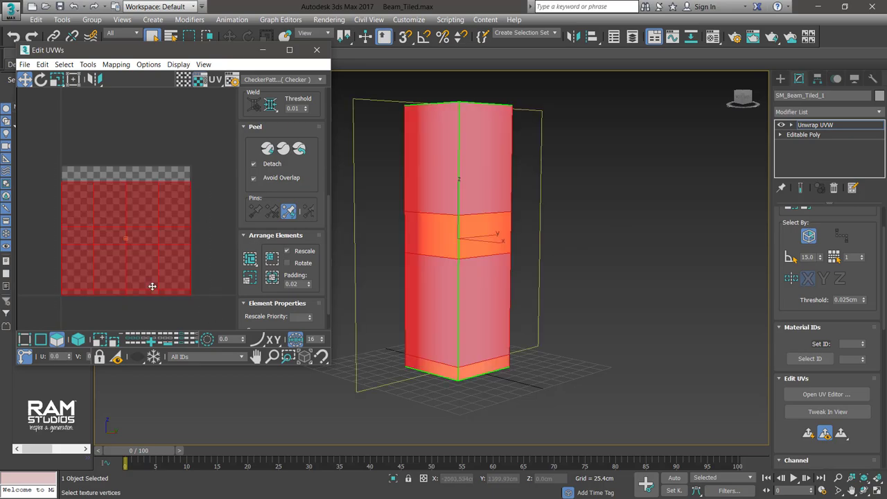
Select and clear all UVs to inspect the packed layout against the beam.
{"action": "left_click", "coordinate": [36, 172]}
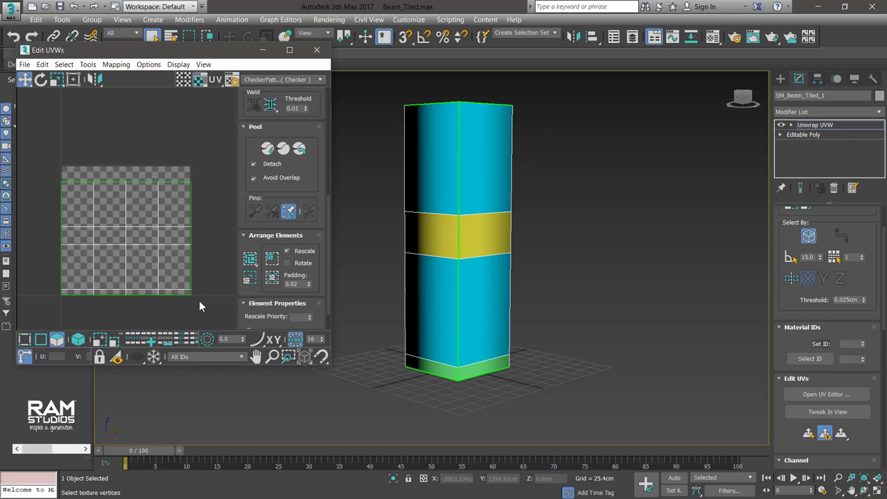
{"action": "left_click_drag", "start_coordinate": [199, 303], "coordinate": [199, 303]}
{"action": "left_click", "coordinate": [36, 147]}
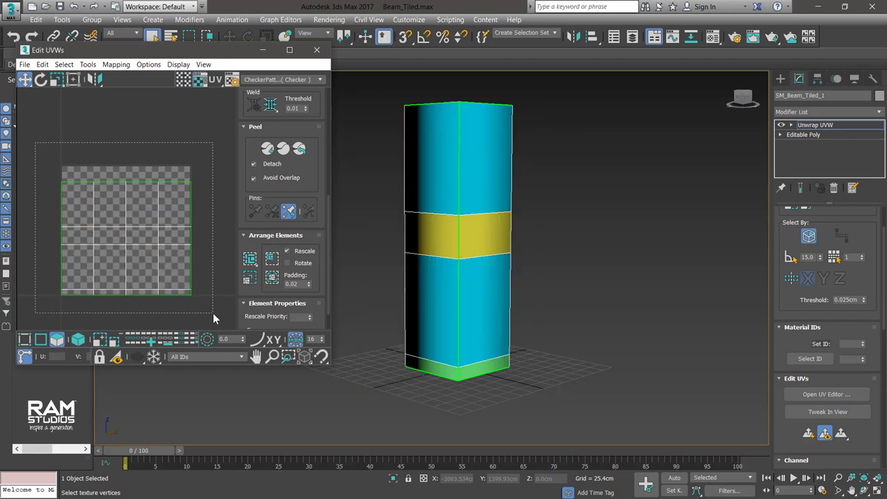
{"action": "left_click_drag", "start_coordinate": [36, 143], "coordinate": [213, 313]}
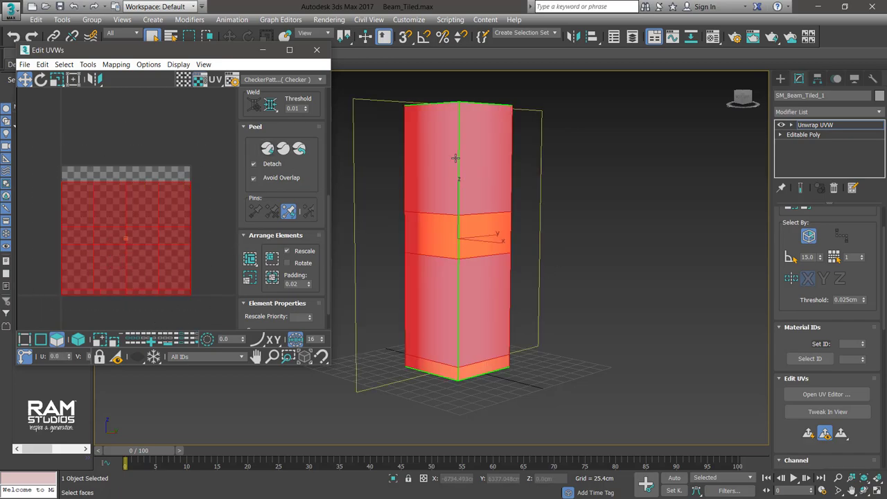
{"action": "left_click", "coordinate": [568, 227]}
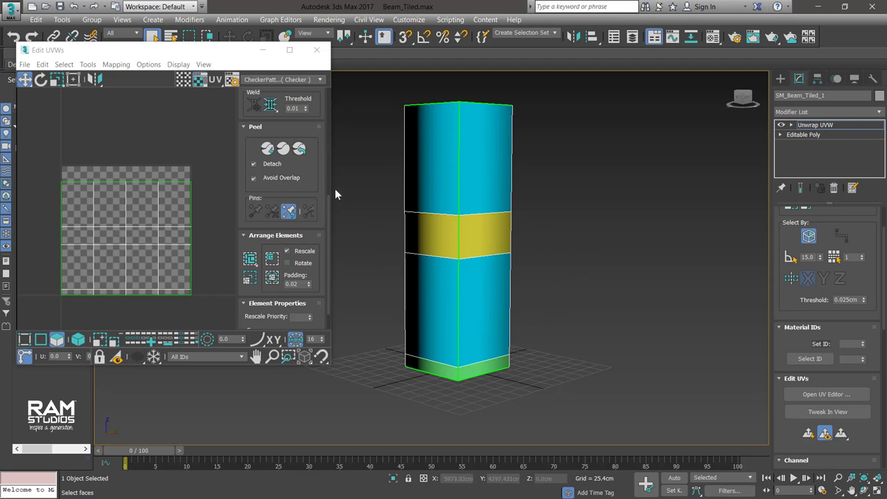
Check a single UV face, then close Edit UVWs and exit the Unwrap UVW sub-object mode.
{"action": "left_click", "coordinate": [151, 131]}
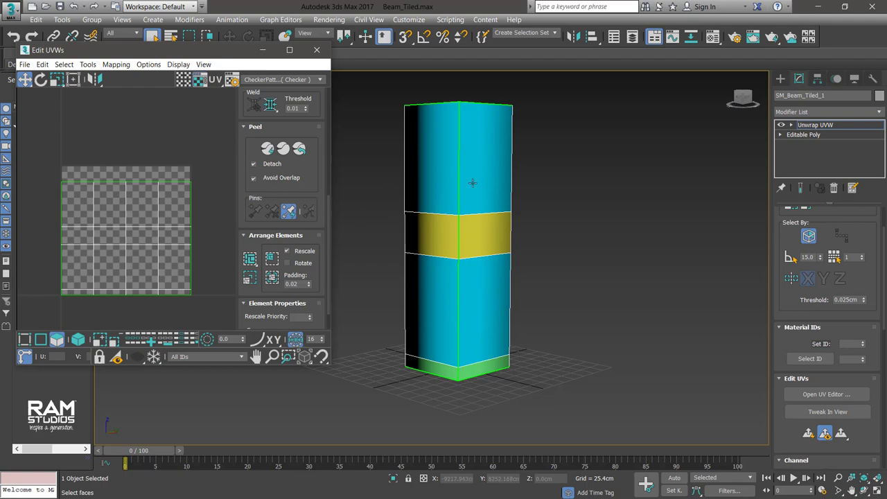
{"action": "left_click", "coordinate": [453, 231]}
{"action": "left_click", "coordinate": [221, 194]}
{"action": "left_click", "coordinate": [319, 56]}
{"action": "left_click", "coordinate": [811, 125]}
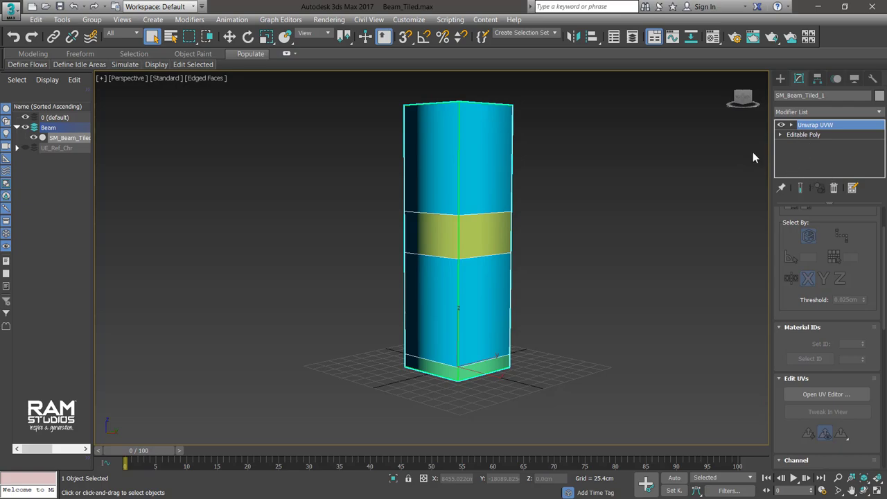
Collapse the beam's Unwrap UVW modifier into its Editable Poly.
{"action": "right_click", "coordinate": [807, 125]}
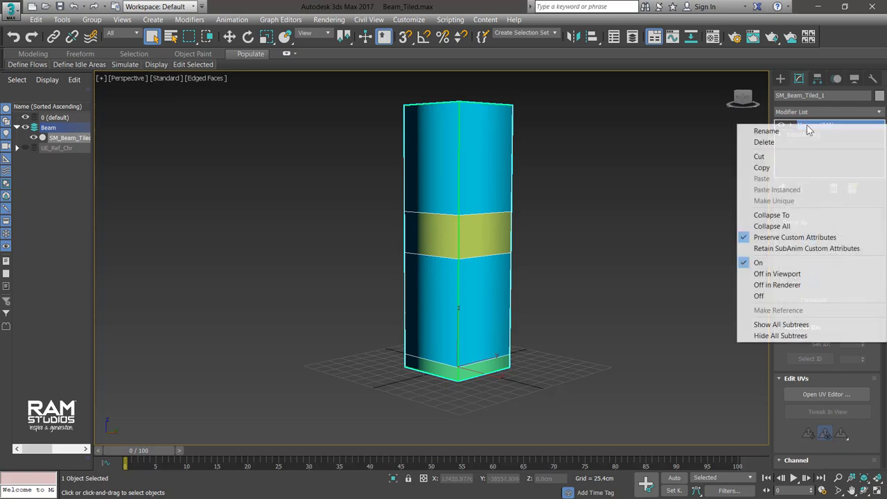
{"action": "left_click", "coordinate": [787, 217]}
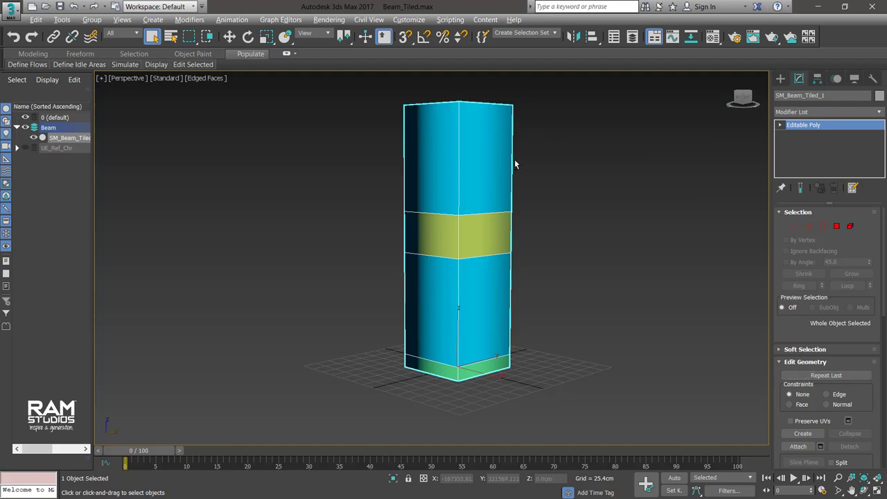
{"action": "mouse_move", "coordinate": [596, 149]}
{"action": "middle_mouse_down", "text": "alt"}
{"action": "mouse_move", "coordinate": [623, 168]}
{"action": "mouse_move", "coordinate": [593, 182]}
{"action": "mouse_move", "coordinate": [576, 152]}
{"action": "middle_mouse_up", "text": "alt"}
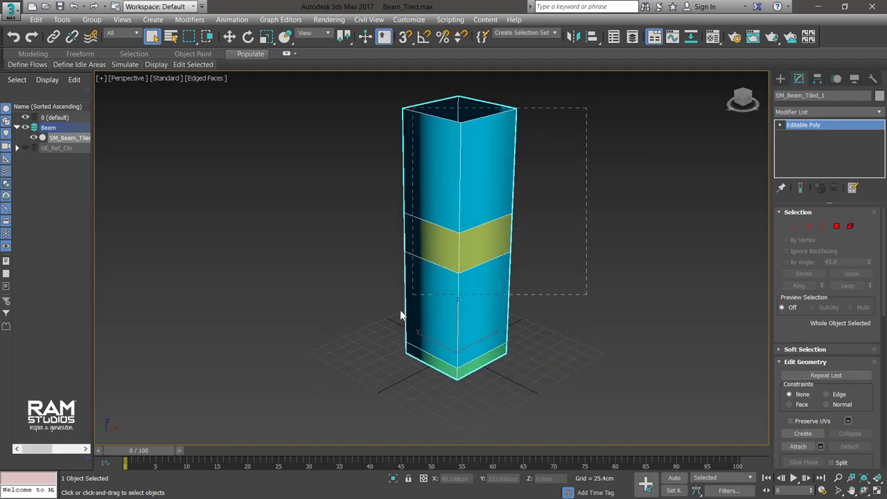
Toggle the beam's selection, reframe the viewport, and switch to the Sticky Notes checklist.
{"action": "left_click", "coordinate": [592, 177]}
{"action": "left_click", "coordinate": [409, 319]}
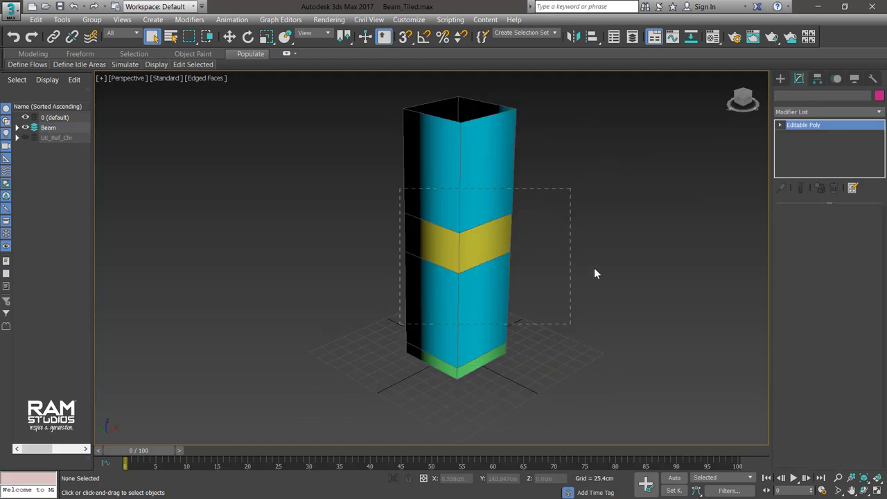
{"action": "left_click", "coordinate": [780, 78]}
{"action": "left_click", "coordinate": [589, 123]}
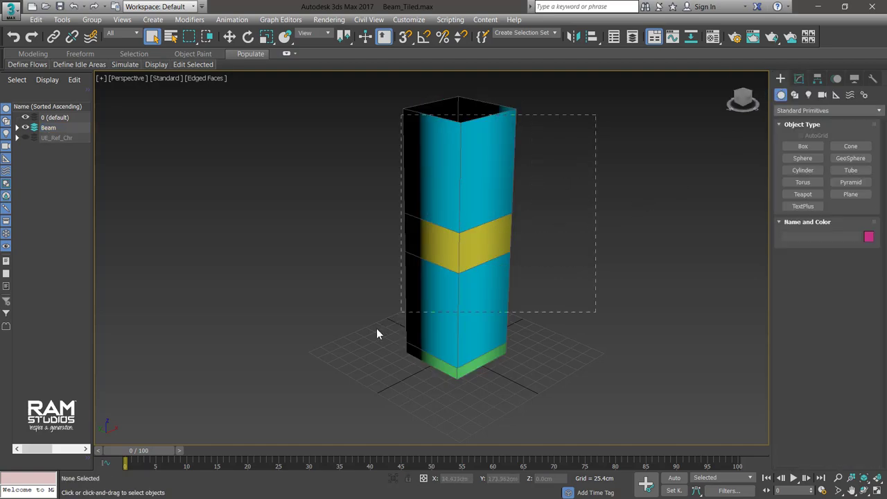
{"action": "left_click", "coordinate": [460, 316]}
{"action": "left_click", "coordinate": [559, 311]}
{"action": "left_click_drag", "start_coordinate": [531, 402], "coordinate": [531, 402]}
{"action": "left_click", "coordinate": [359, 187]}
{"action": "left_click_drag", "start_coordinate": [502, 315], "coordinate": [542, 396]}
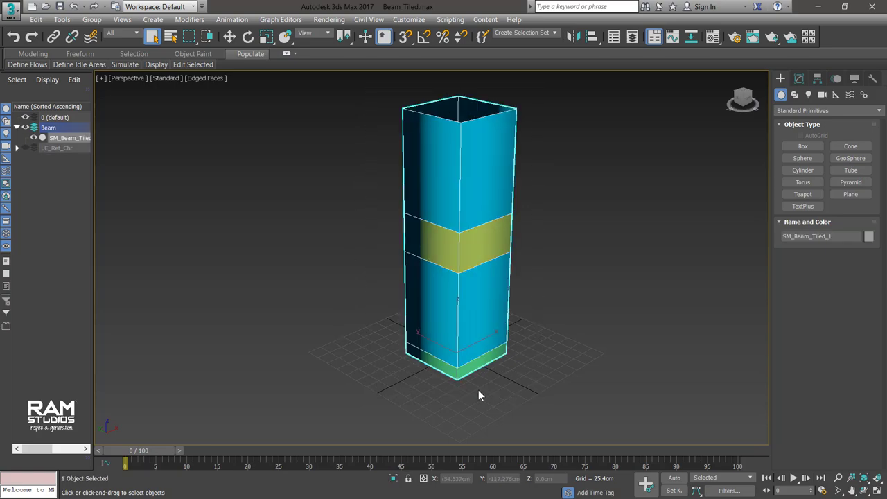
{"action": "left_click", "coordinate": [477, 394]}
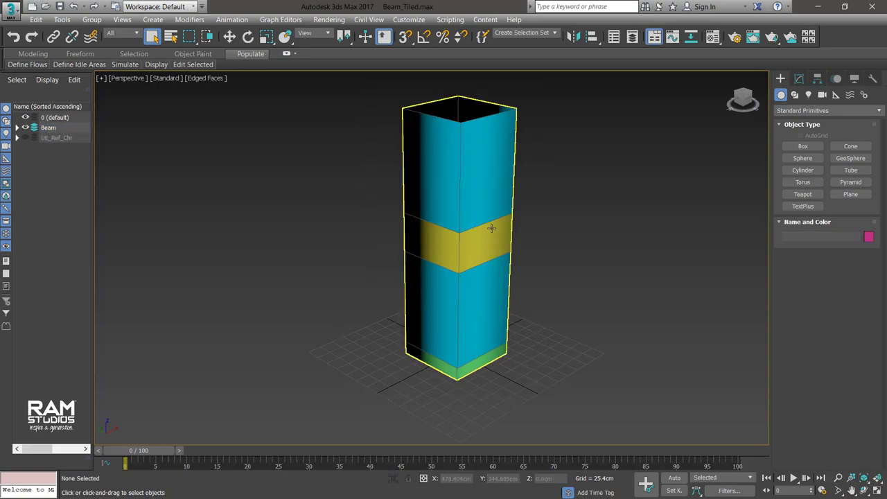
{"action": "middle_click_drag", "start_coordinate": [504, 230], "coordinate": [492, 243]}
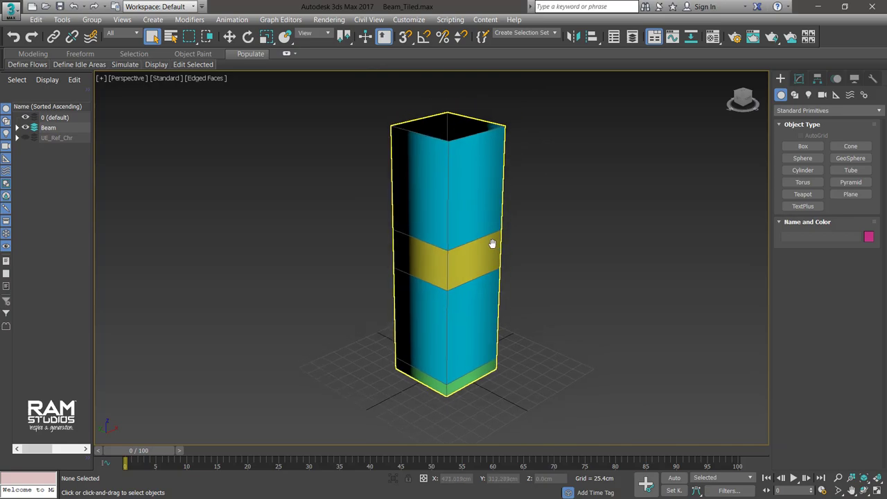
{"action": "key", "text": "alt+Tab"}
{"action": "key", "text": "alt+Tab"}
{"action": "key", "text": "alt+Tab"}
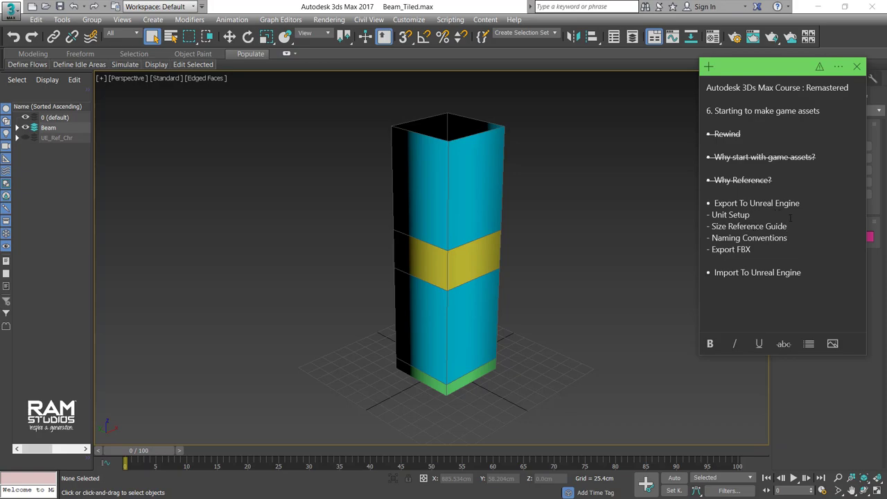
Strike through the Unit Setup, Size Reference Guide and Naming Conventions lines.
{"action": "left_click_drag", "start_coordinate": [760, 217], "coordinate": [692, 215]}
{"action": "left_click", "coordinate": [784, 344]}
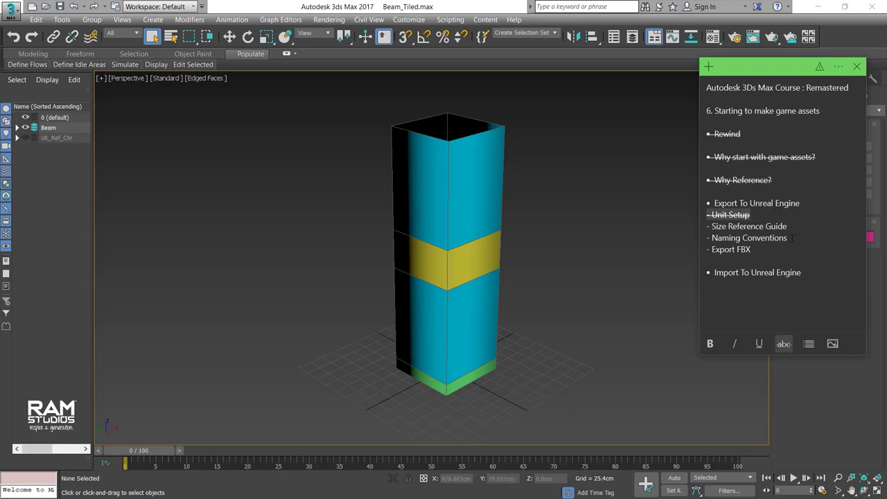
{"action": "left_click", "coordinate": [798, 228]}
{"action": "left_click_drag", "start_coordinate": [798, 227], "coordinate": [688, 227]}
{"action": "left_click", "coordinate": [784, 344]}
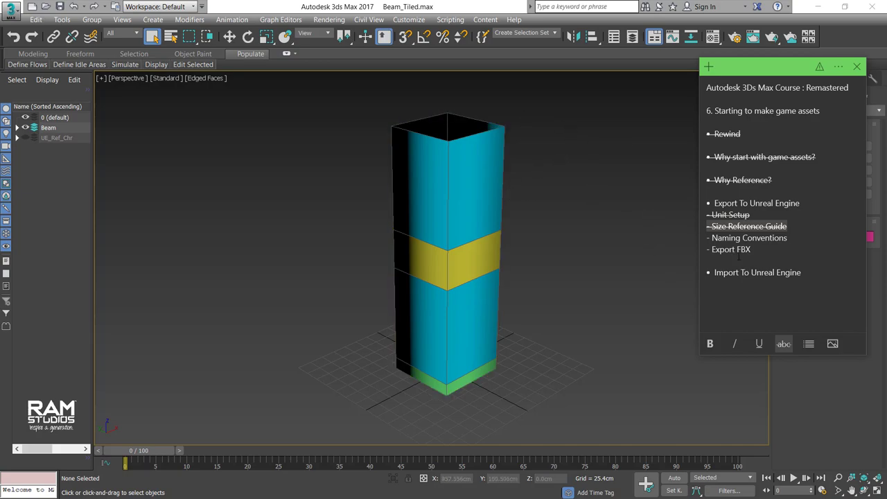
{"action": "left_click_drag", "start_coordinate": [796, 240], "coordinate": [680, 235]}
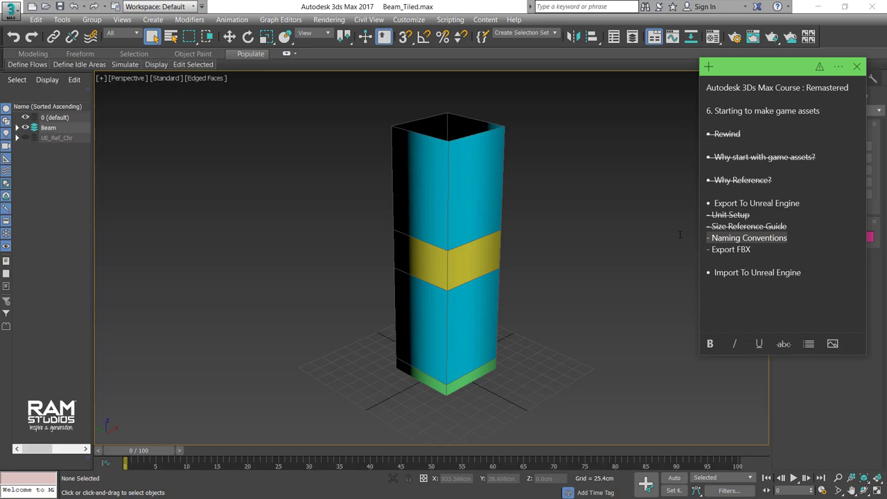
{"action": "left_click_drag", "start_coordinate": [726, 70], "coordinate": [656, 69]}
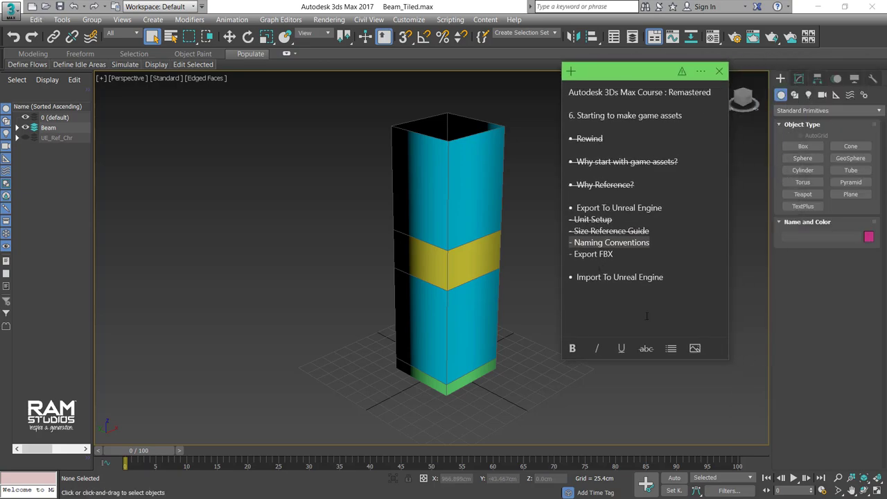
{"action": "left_click", "coordinate": [646, 349]}
Strike through Export FBX and Export To Unreal Engine, then return to the beam in 3ds Max.
{"action": "left_click_drag", "start_coordinate": [615, 254], "coordinate": [545, 261]}
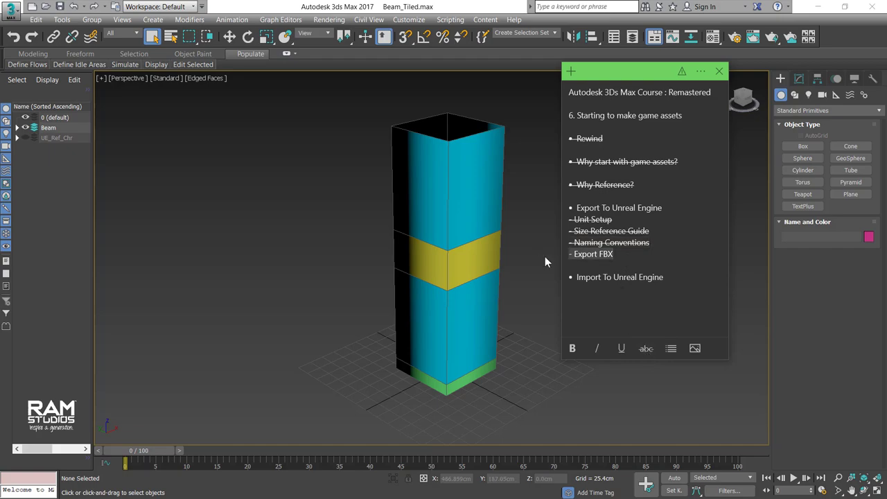
{"action": "left_click_drag", "start_coordinate": [668, 210], "coordinate": [535, 210]}
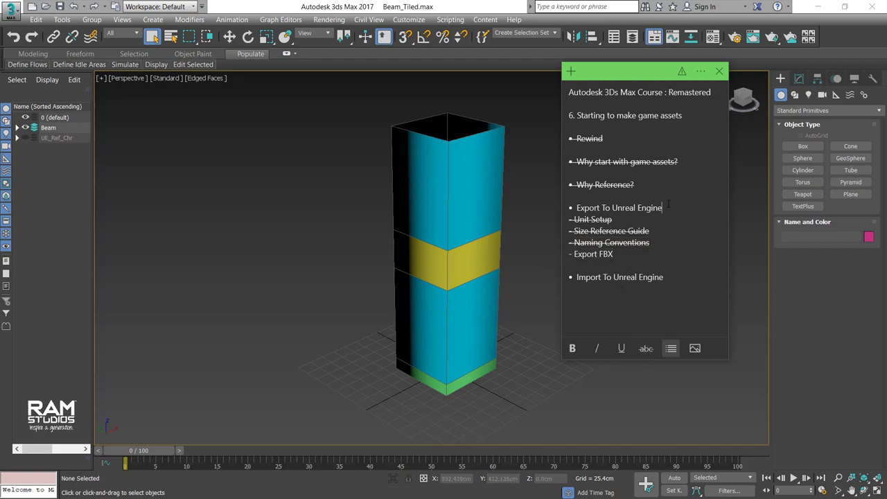
{"action": "left_click", "coordinate": [675, 205]}
{"action": "left_click_drag", "start_coordinate": [616, 254], "coordinate": [569, 255]}
{"action": "left_click", "coordinate": [445, 192]}
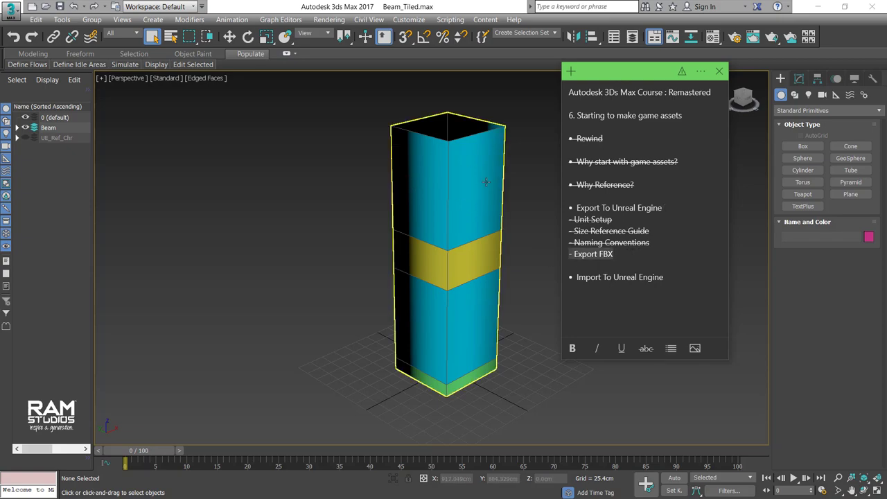
{"action": "left_click", "coordinate": [365, 172]}
{"action": "left_click", "coordinate": [395, 154]}
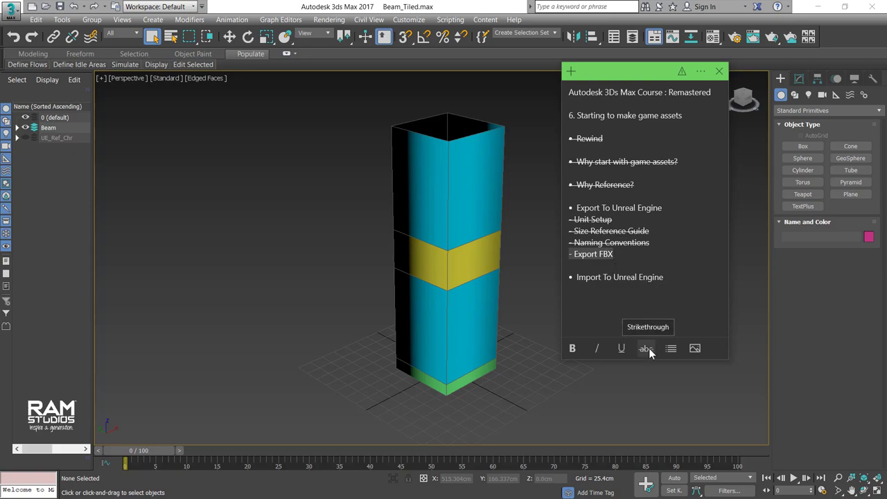
{"action": "left_click", "coordinate": [649, 348]}
{"action": "left_click_drag", "start_coordinate": [662, 207], "coordinate": [562, 207]}
{"action": "left_click", "coordinate": [641, 350]}
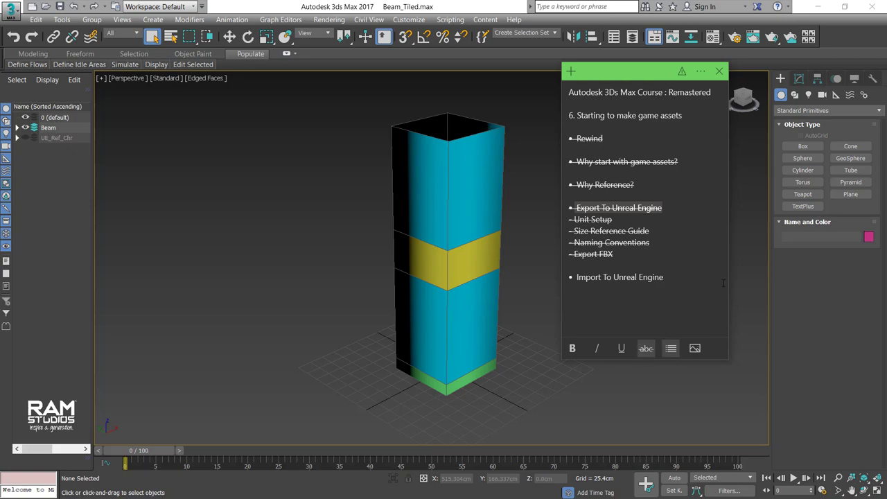
{"action": "left_click", "coordinate": [436, 306]}
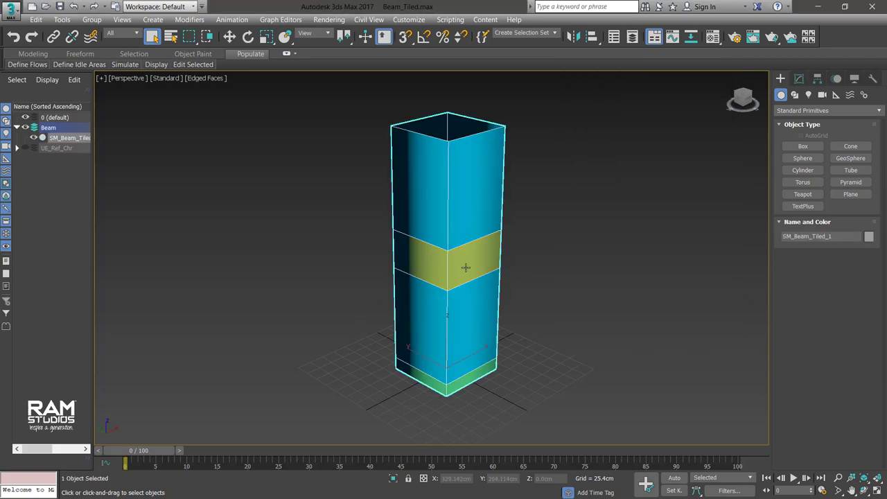
Choose Export > Export Selected from the application menu to export only the beam.
{"action": "scroll", "coordinate": [464, 265], "scroll_direction": "down", "scroll_amount": 2}
{"action": "scroll", "coordinate": [463, 295], "scroll_direction": "up", "scroll_amount": 2}
{"action": "middle_click_drag", "start_coordinate": [459, 314], "coordinate": [455, 316], "text": "alt"}
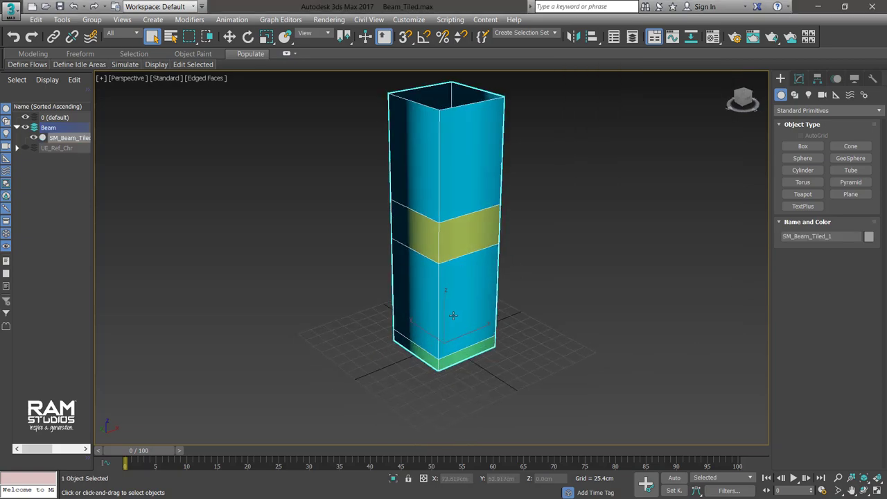
{"action": "left_click", "coordinate": [11, 10]}
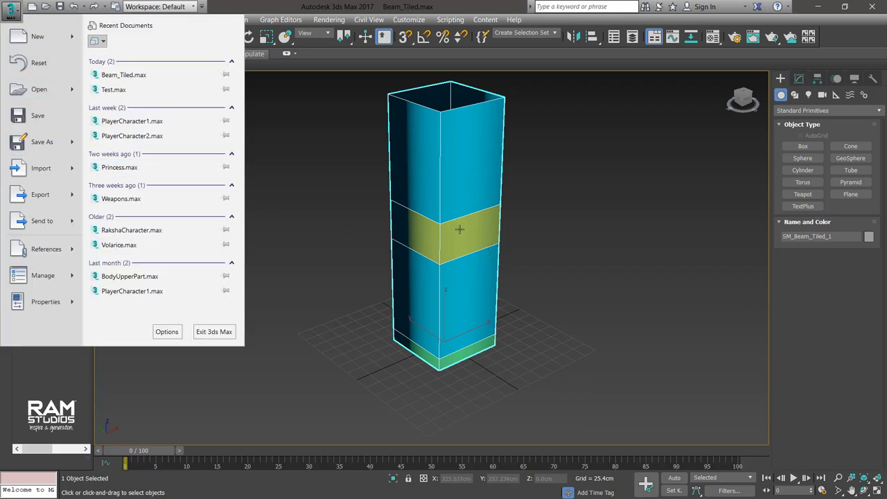
{"action": "left_click", "coordinate": [48, 199]}
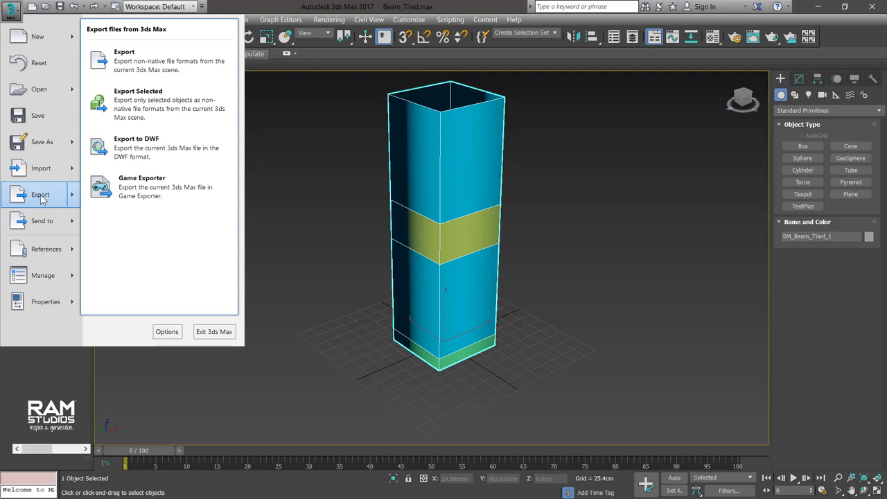
{"action": "left_click", "coordinate": [156, 109]}
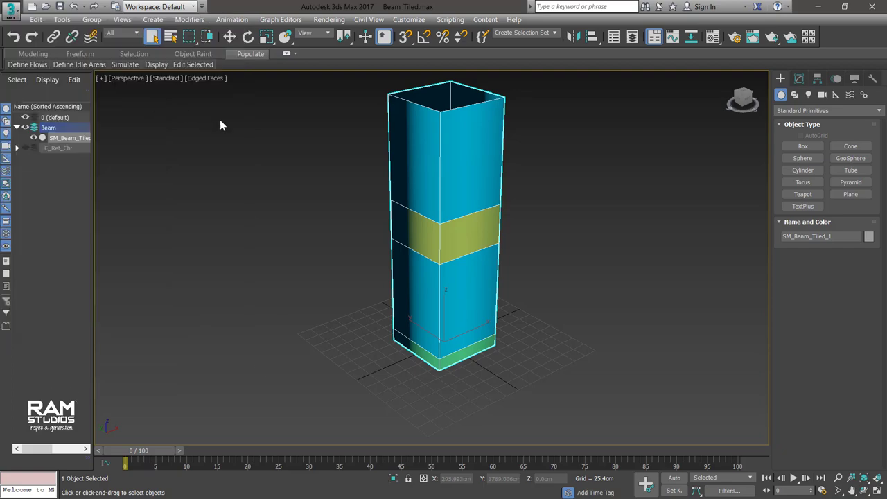
Save the export as SM_Beam_Tiled_1_V1.fbx in E:\MyWork\3dsMax\Test\Fbx.
{"action": "left_click", "coordinate": [199, 58]}
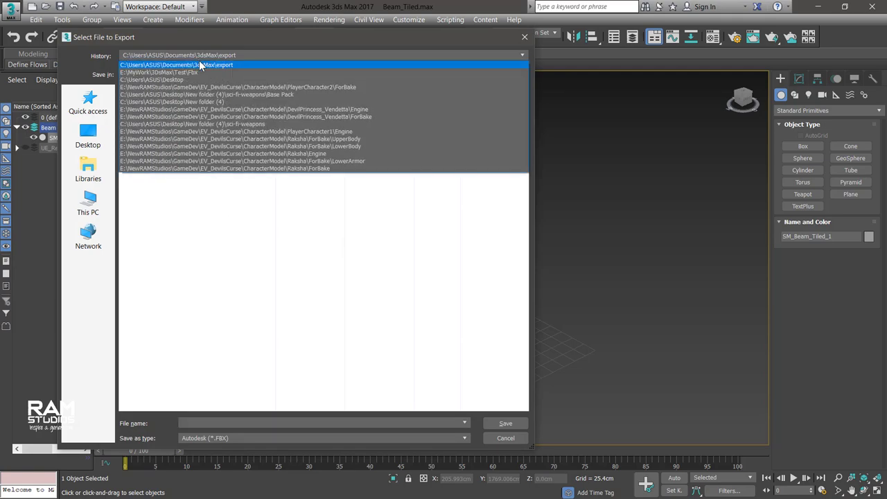
{"action": "left_click", "coordinate": [201, 72]}
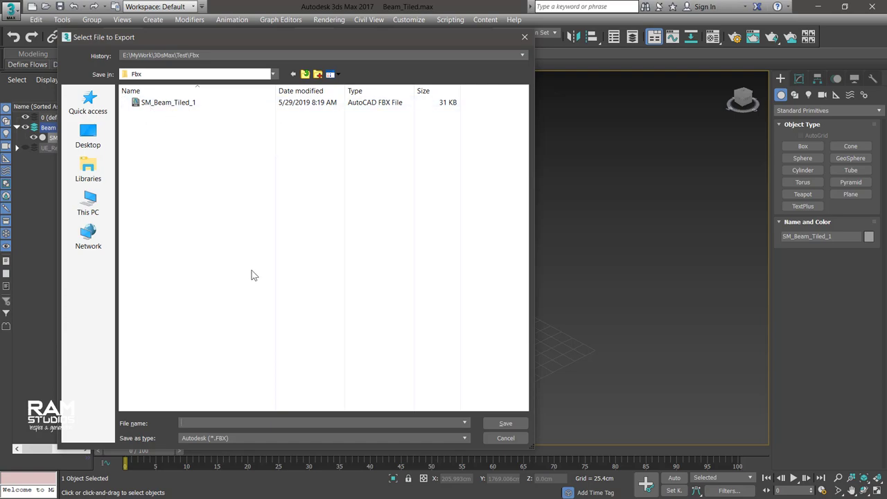
{"action": "left_click", "coordinate": [174, 107]}
{"action": "left_click", "coordinate": [259, 422]}
{"action": "type", "text": "Vq"}
{"action": "left_click", "coordinate": [509, 423]}
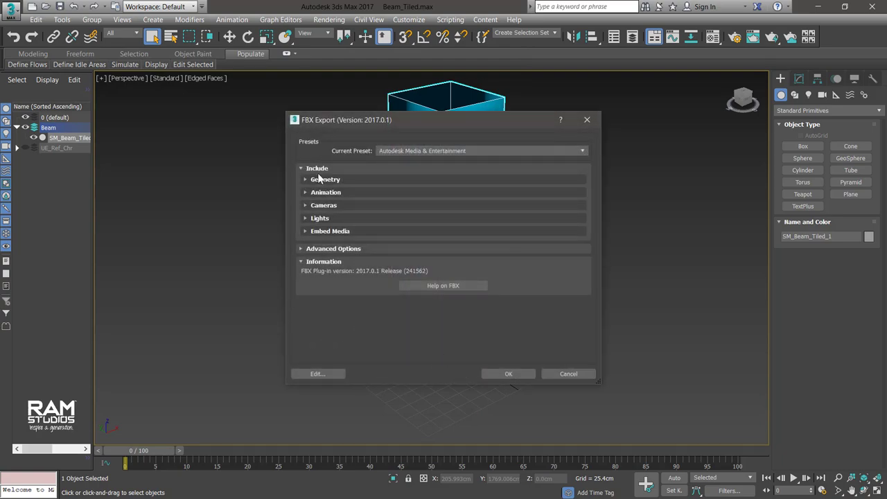
Cancel the open FBX export options and run Export Selected on the beam again.
{"action": "left_click_drag", "start_coordinate": [347, 122], "coordinate": [339, 107]}
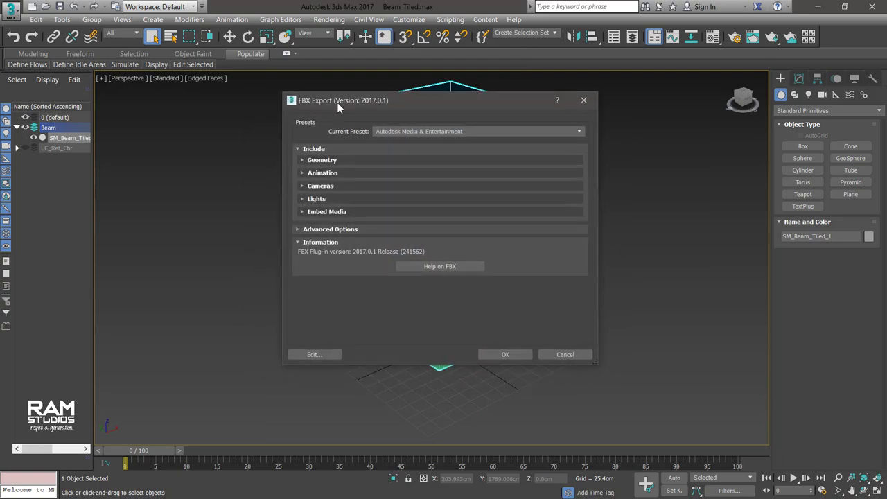
{"action": "left_click", "coordinate": [578, 105]}
{"action": "left_click", "coordinate": [11, 11]}
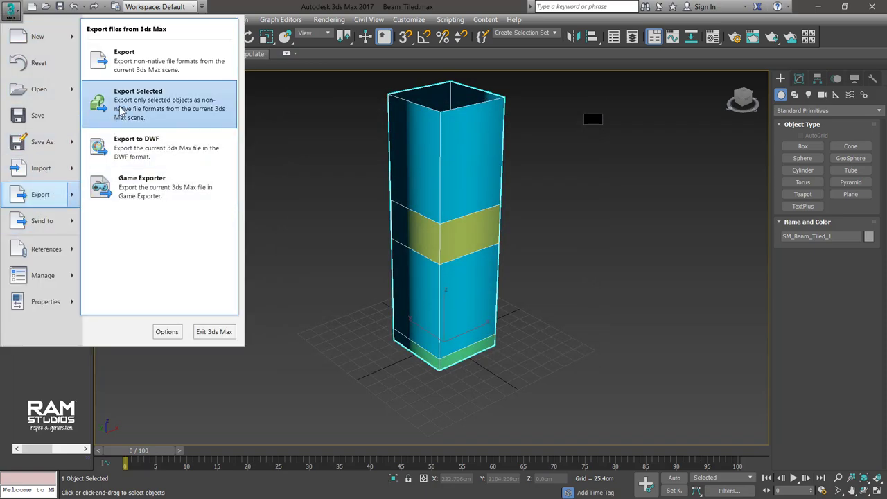
{"action": "left_click", "coordinate": [128, 111]}
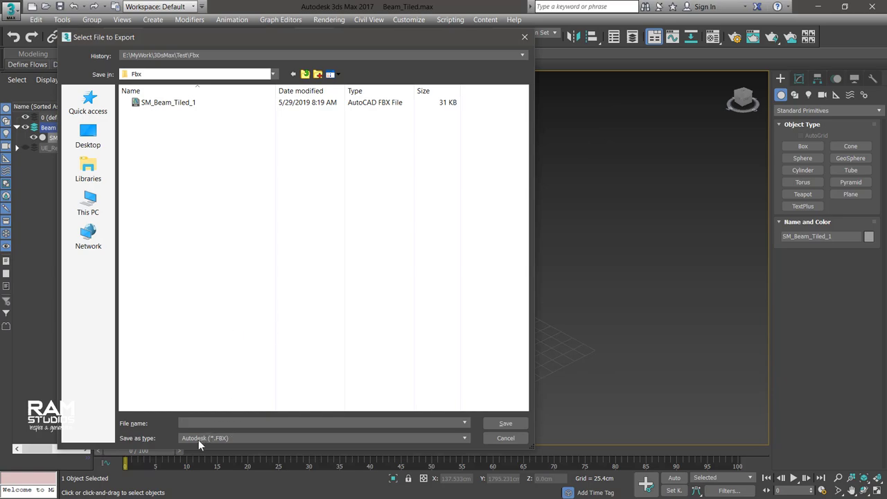
Save the Autodesk (*.FBX) export into the Fbx folder as SM_Beam_Tiled_1V.
{"action": "left_click", "coordinate": [198, 439]}
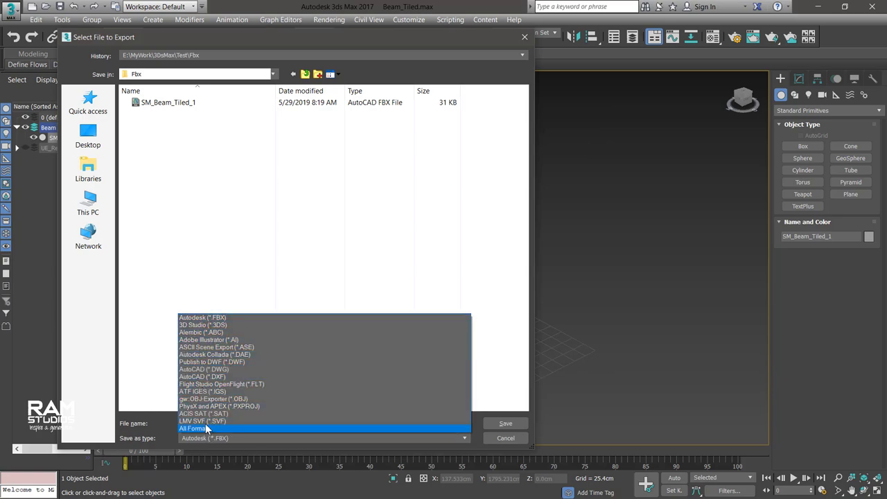
{"action": "left_click", "coordinate": [199, 319]}
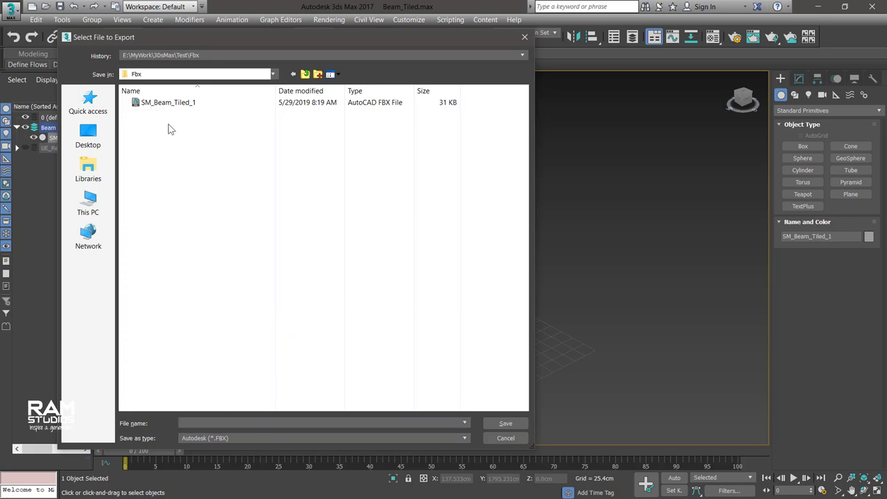
{"action": "left_click", "coordinate": [170, 102]}
{"action": "double_click", "coordinate": [208, 422]}
{"action": "type", "text": "V1"}
{"action": "left_click", "coordinate": [505, 423]}
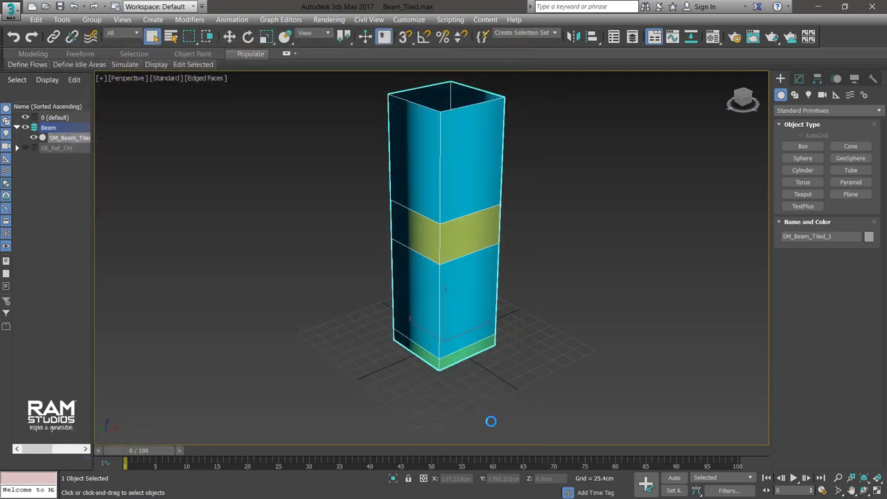
{"action": "left_click_drag", "start_coordinate": [441, 122], "coordinate": [457, 125]}
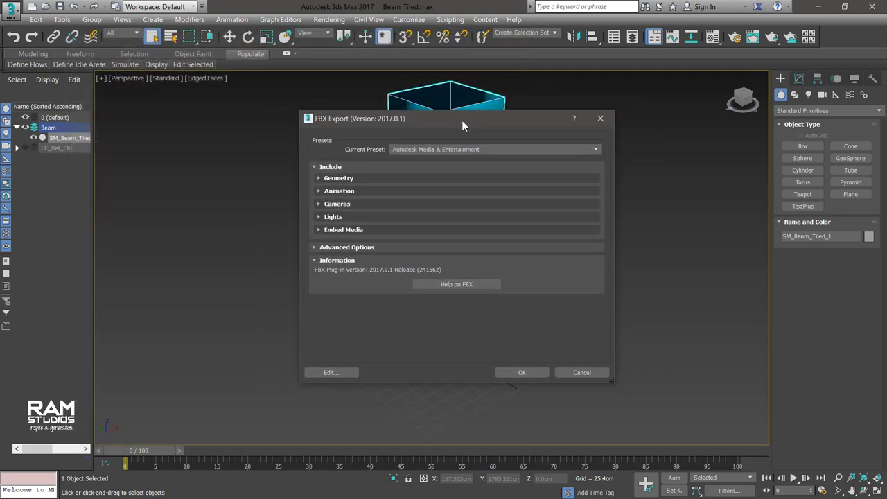
In Geometry, enable Smoothing Groups and Triangulate, and disable Convert Deforming Dummies to Bones.
{"action": "left_click", "coordinate": [321, 175]}
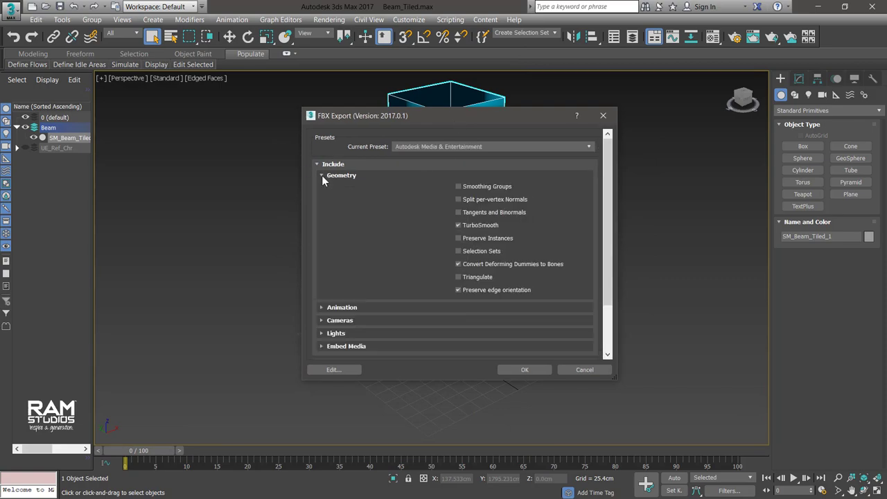
{"action": "left_click", "coordinate": [469, 186]}
{"action": "left_click", "coordinate": [458, 264]}
{"action": "left_click", "coordinate": [460, 277]}
Exclude animation and lights from the FBX export.
{"action": "left_click", "coordinate": [322, 174]}
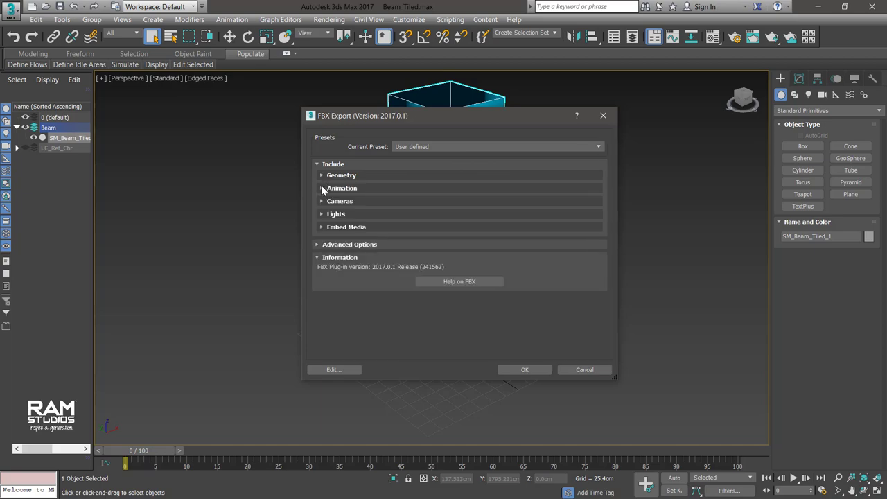
{"action": "left_click", "coordinate": [321, 187]}
{"action": "left_click", "coordinate": [323, 199]}
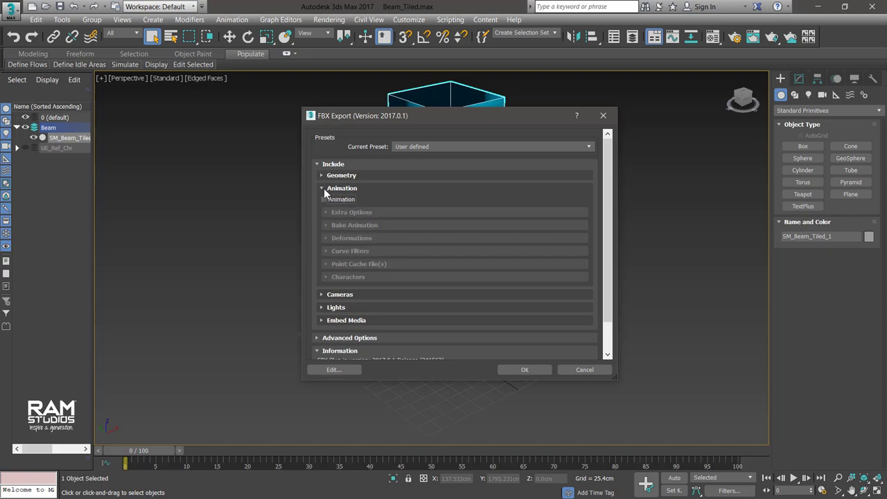
{"action": "left_click", "coordinate": [321, 188]}
{"action": "left_click", "coordinate": [322, 201]}
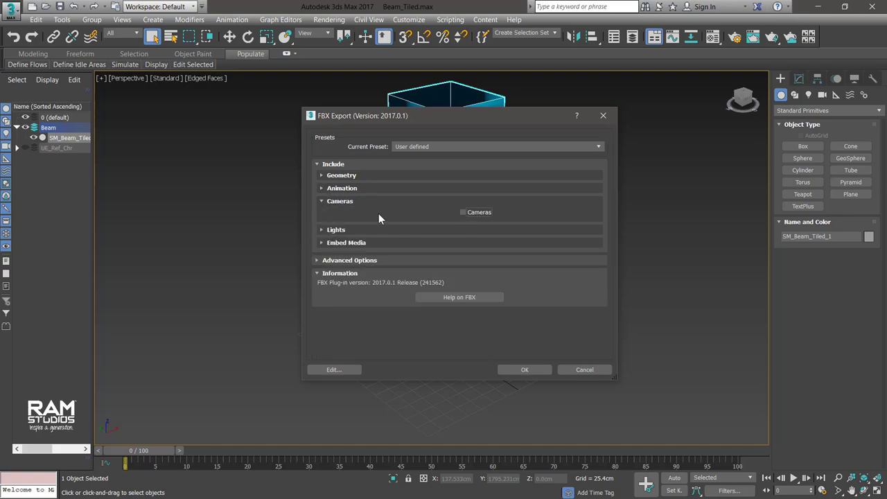
{"action": "left_click", "coordinate": [321, 201]}
{"action": "left_click", "coordinate": [322, 214]}
{"action": "left_click", "coordinate": [465, 225]}
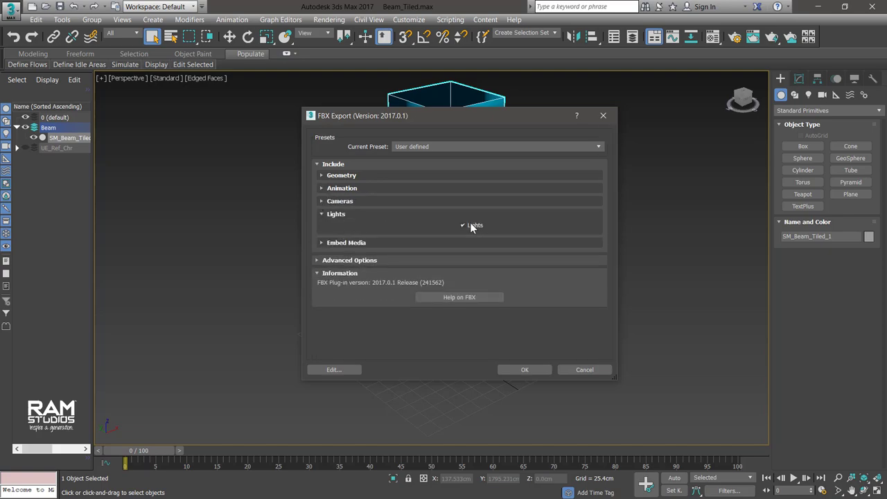
{"action": "left_click", "coordinate": [322, 214]}
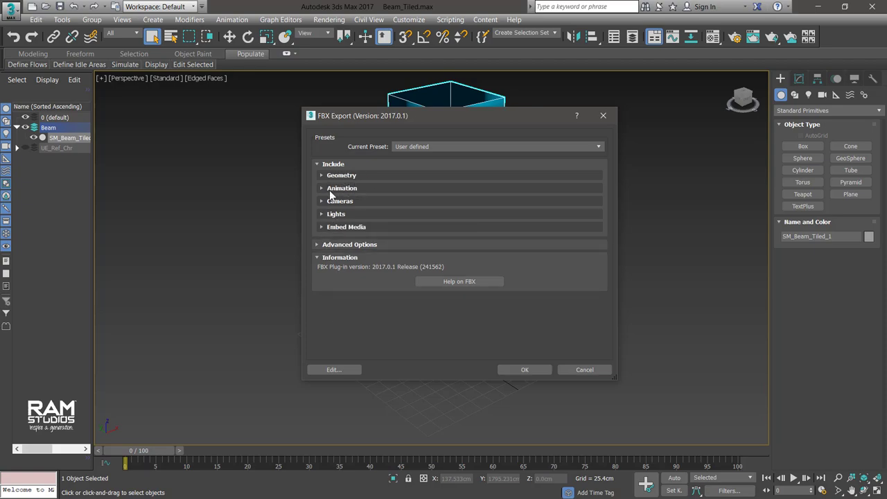
Leave Embed Media unchecked and expand the Advanced Options section.
{"action": "left_click", "coordinate": [322, 227]}
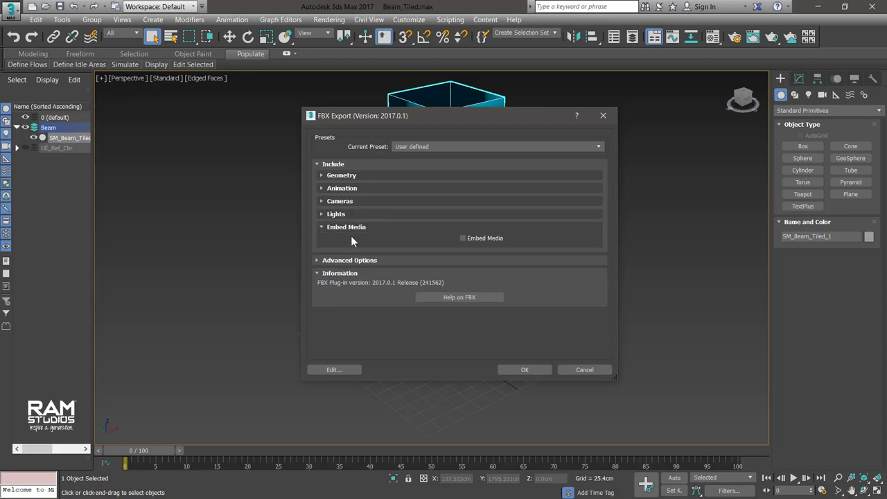
{"action": "left_click", "coordinate": [320, 227]}
{"action": "left_click", "coordinate": [321, 227]}
{"action": "left_click", "coordinate": [335, 230]}
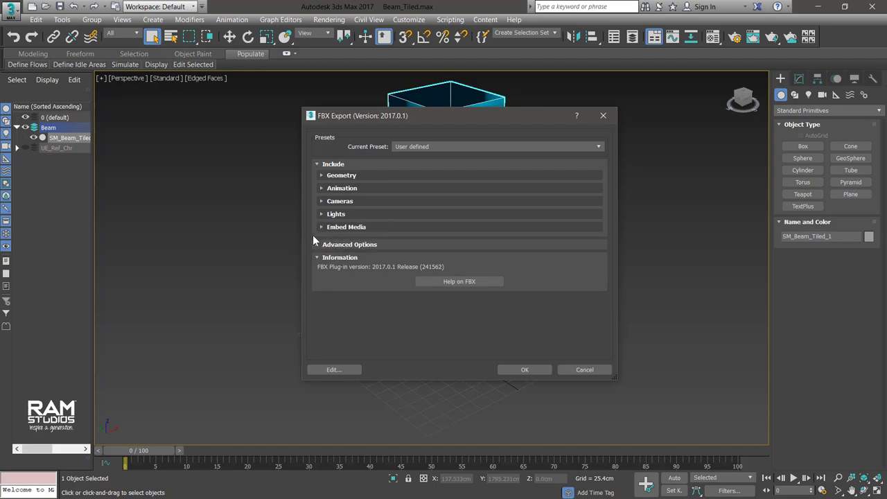
{"action": "left_click", "coordinate": [319, 245]}
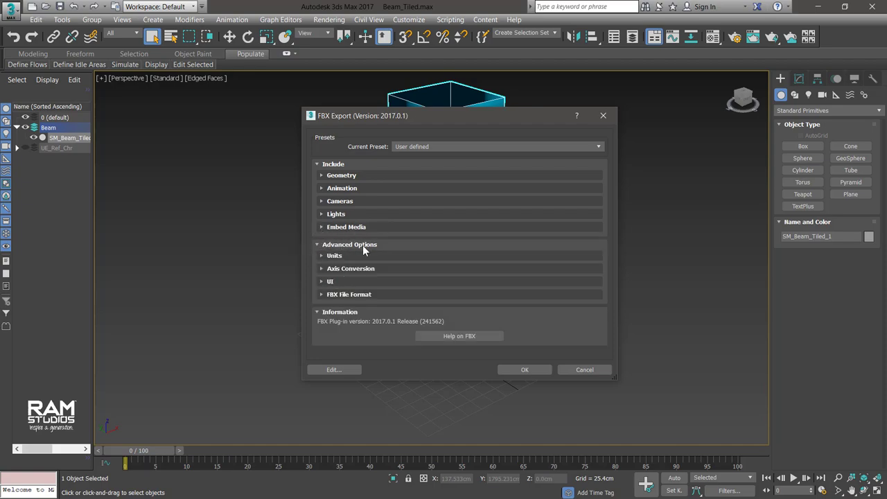
Turn off automatic unit conversion and convert the export units to Centimeters.
{"action": "left_click", "coordinate": [321, 255]}
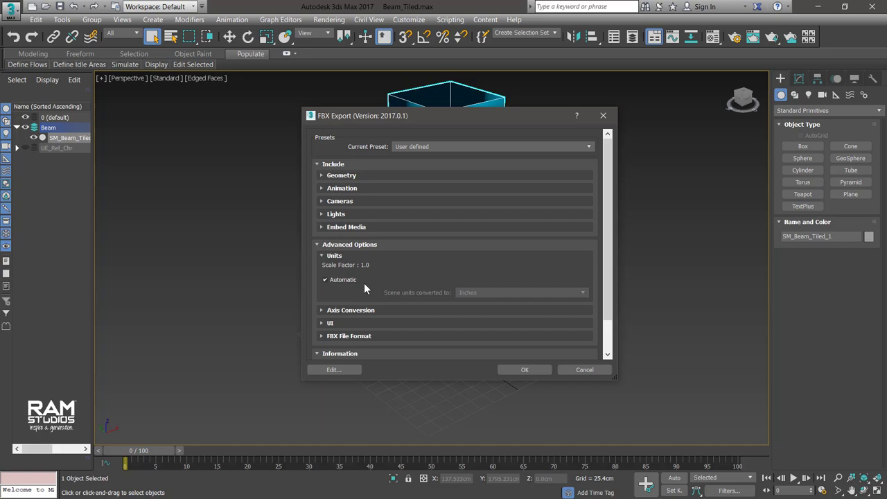
{"action": "left_click", "coordinate": [335, 282]}
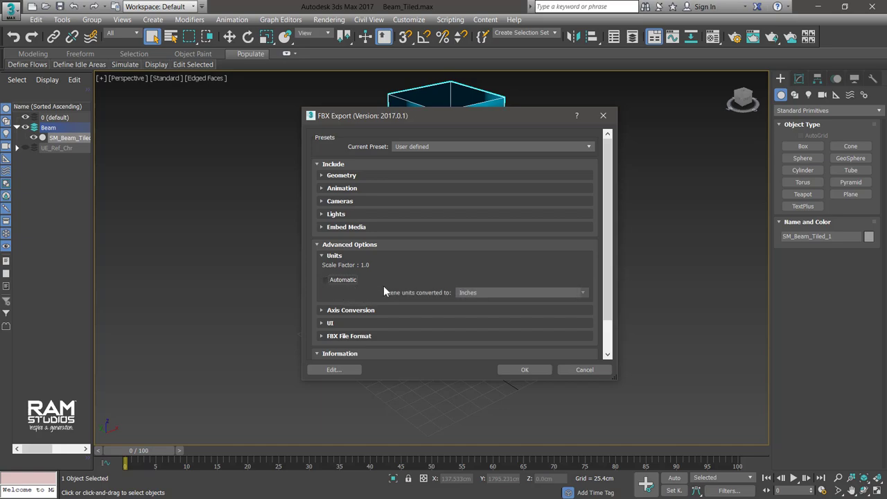
{"action": "left_click", "coordinate": [461, 292]}
{"action": "left_click", "coordinate": [472, 310]}
{"action": "left_click", "coordinate": [322, 256]}
Set the Up Axis to Z-up and confirm the FBX export.
{"action": "left_click", "coordinate": [321, 268]}
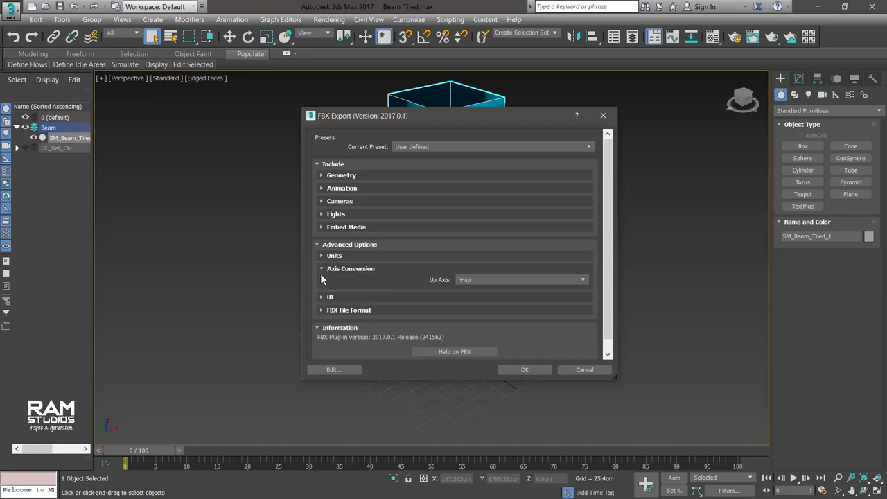
{"action": "left_click", "coordinate": [468, 278]}
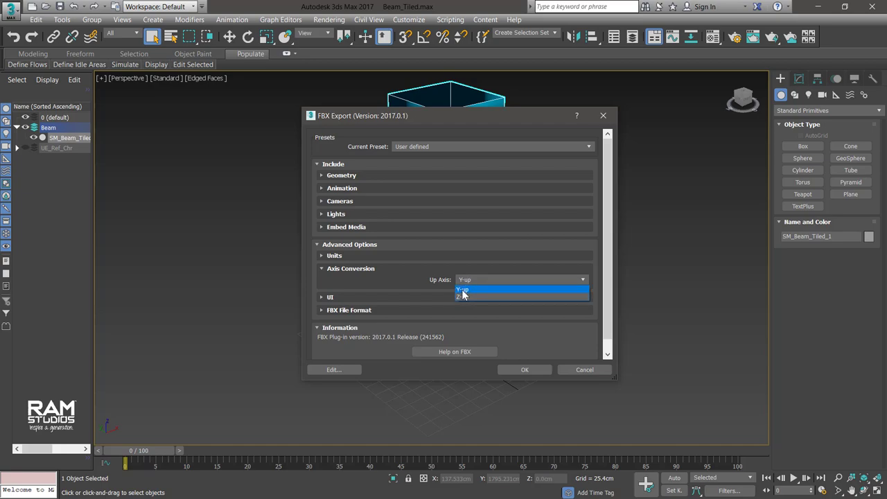
{"action": "left_click", "coordinate": [464, 297]}
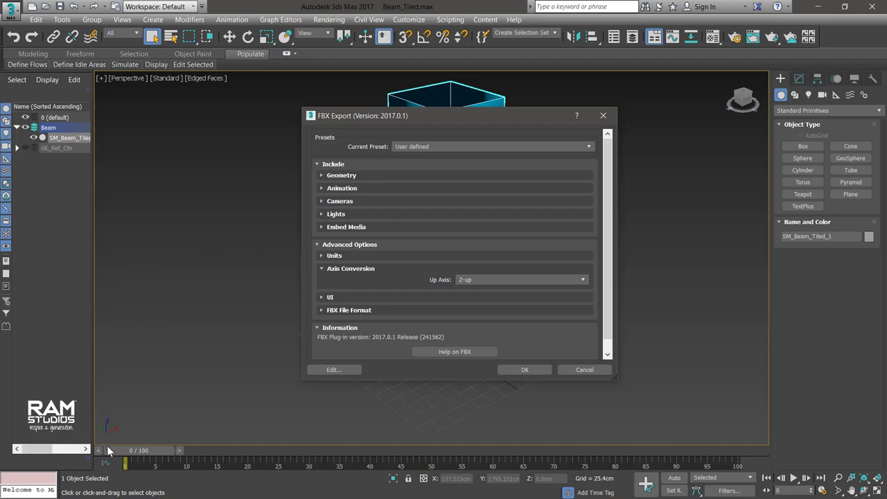
{"action": "left_click", "coordinate": [521, 372]}
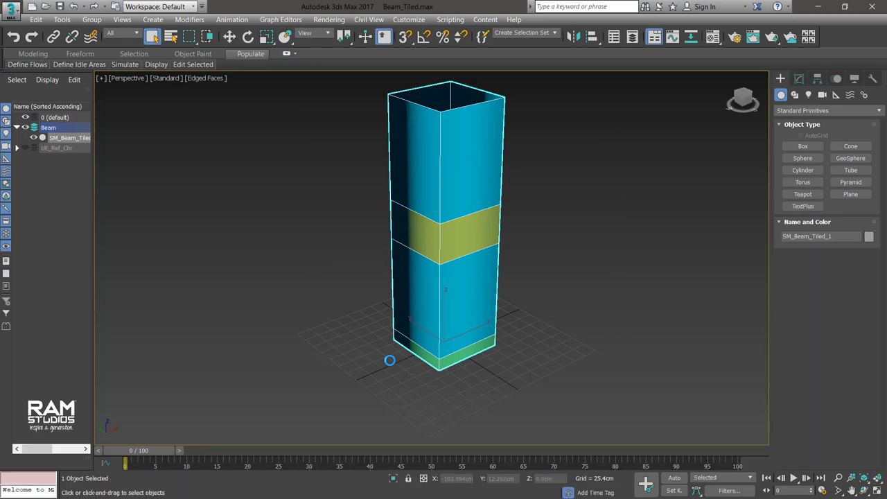
Activate Select and Move, then orbit the Perspective view to see the beam from lower down.
{"action": "left_click", "coordinate": [230, 38]}
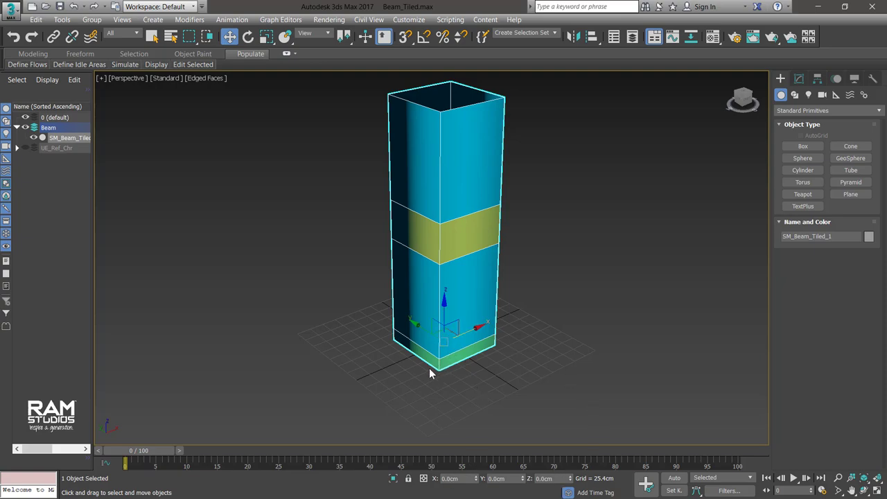
{"action": "middle_click_drag", "start_coordinate": [434, 369], "coordinate": [412, 380], "text": "alt"}
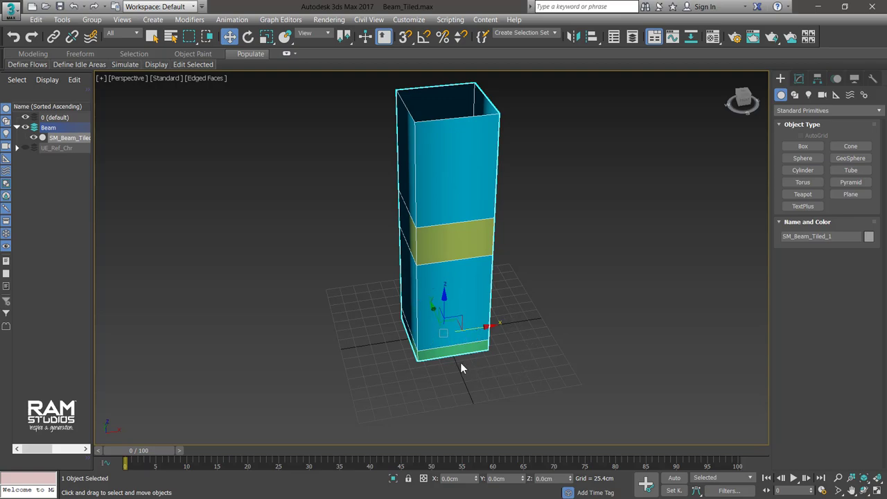
{"action": "middle_click_drag", "start_coordinate": [461, 362], "coordinate": [477, 350], "text": "alt"}
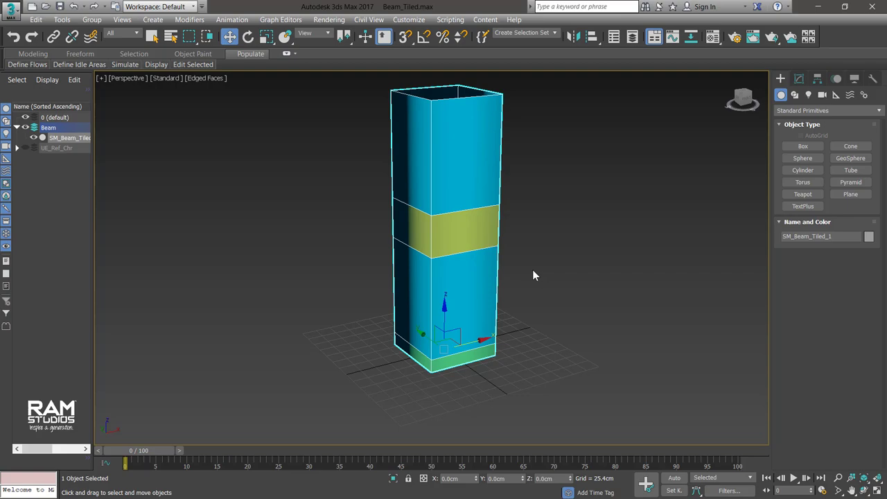
Save Beam_Tiled.max in 3ds Max and switch to the Unreal Editor window.
{"action": "key", "text": "ctrl+s"}
{"action": "key", "text": "alt+Tab"}
{"action": "key", "text": "alt+Tab"}
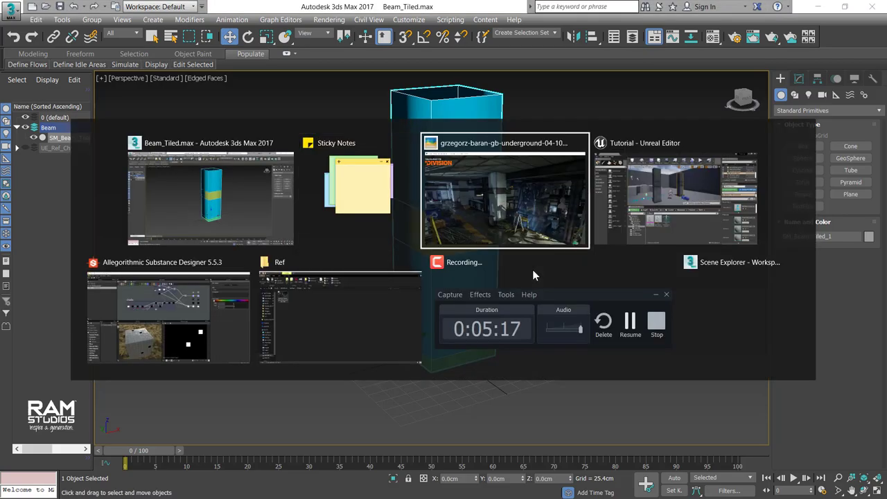
{"action": "key", "text": "alt+Tab"}
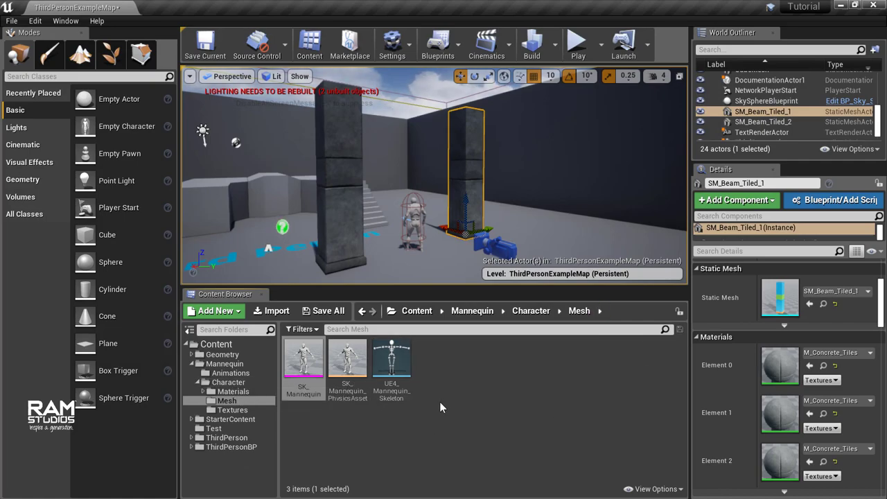
Browse the Test and Geometry folders, then delete both SM_Beam_Tiled beam pillars from the level.
{"action": "left_click", "coordinate": [208, 345]}
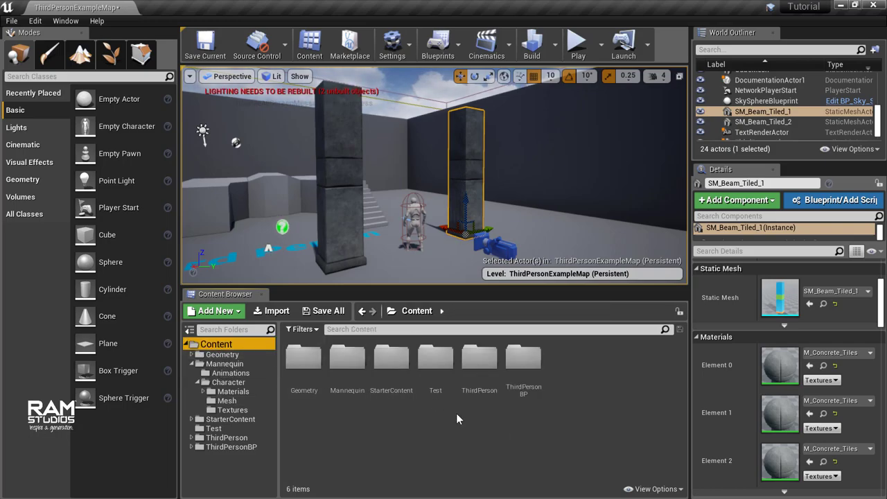
{"action": "double_click", "coordinate": [435, 357]}
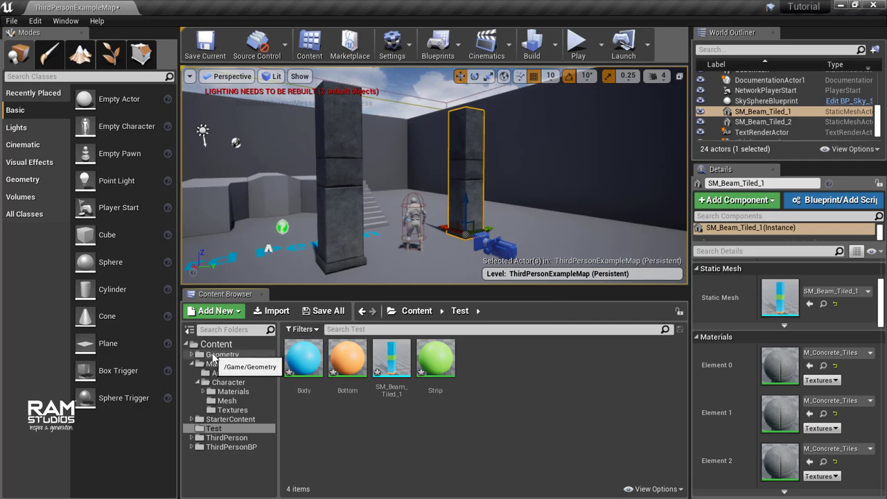
{"action": "left_click", "coordinate": [219, 354]}
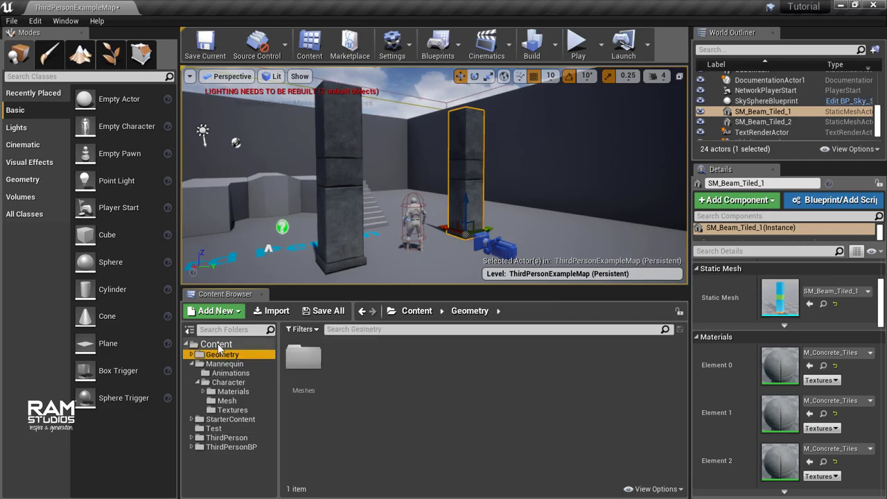
{"action": "left_click", "coordinate": [218, 345]}
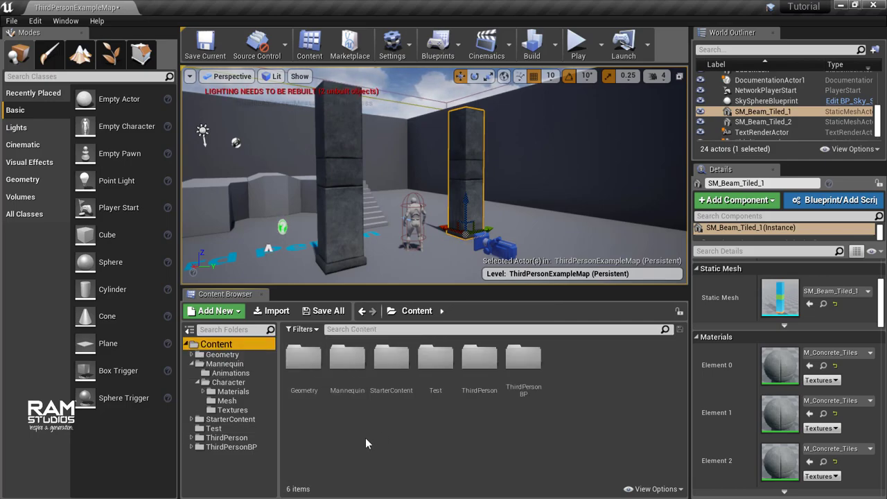
{"action": "right_click", "coordinate": [437, 366]}
{"action": "left_click", "coordinate": [436, 366]}
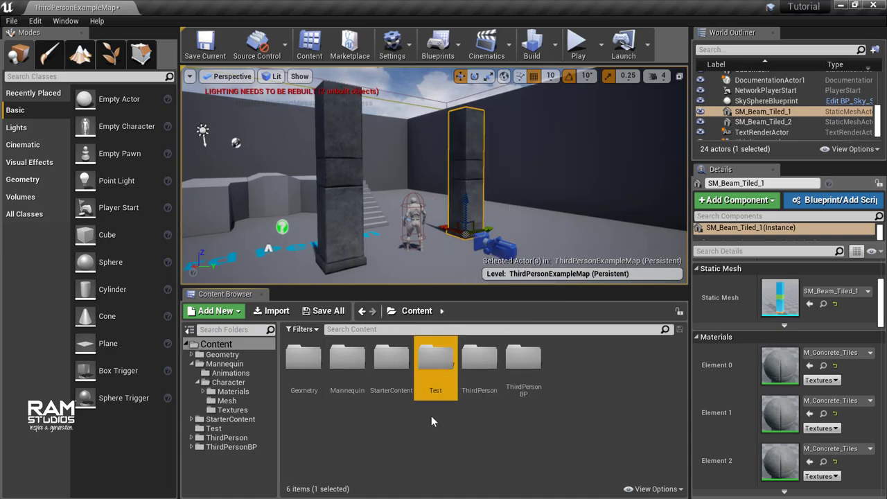
{"action": "left_click", "coordinate": [339, 181], "text": "ctrl"}
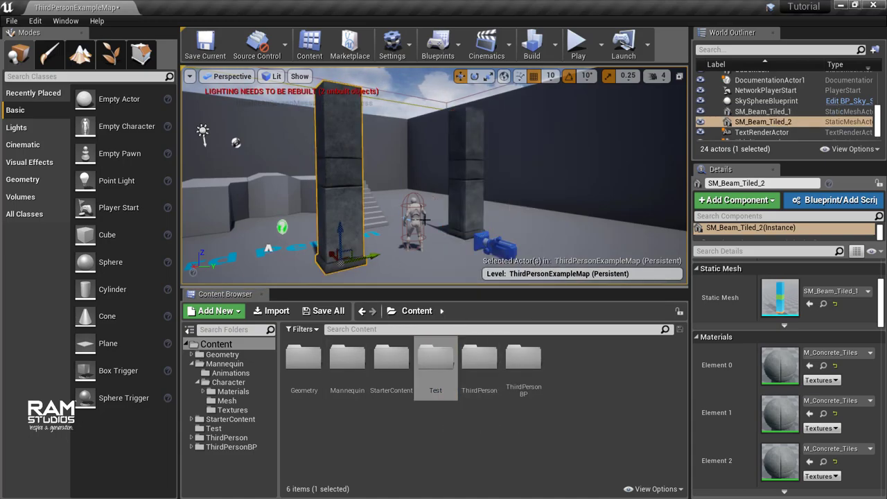
{"action": "key", "text": "Delete"}
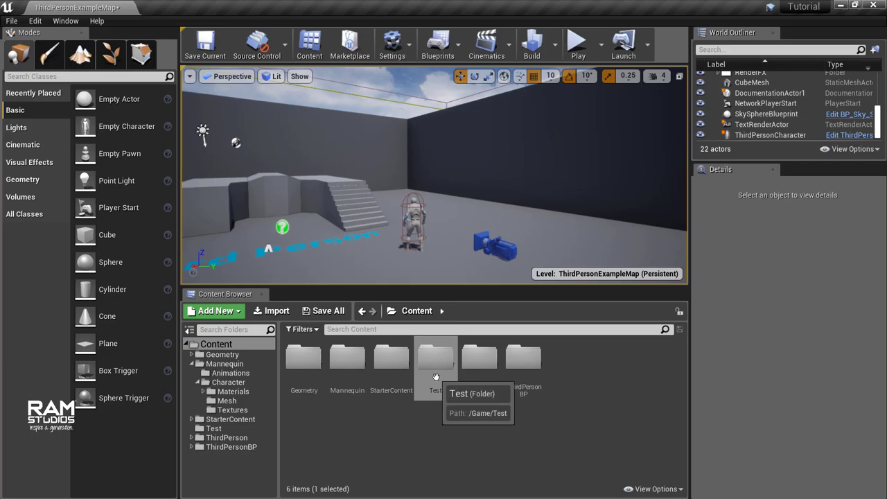
Delete the Test folder and its assets from the Content Browser.
{"action": "left_click", "coordinate": [438, 358]}
{"action": "right_click", "coordinate": [438, 358]}
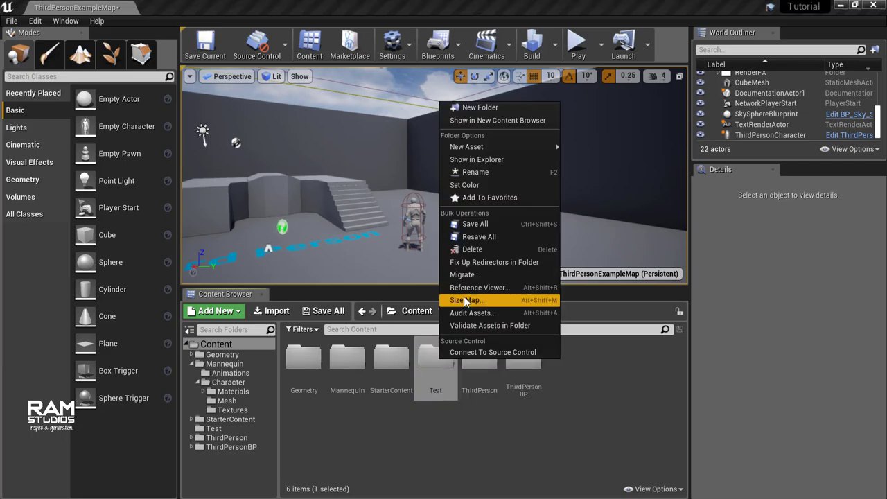
{"action": "left_click", "coordinate": [470, 246]}
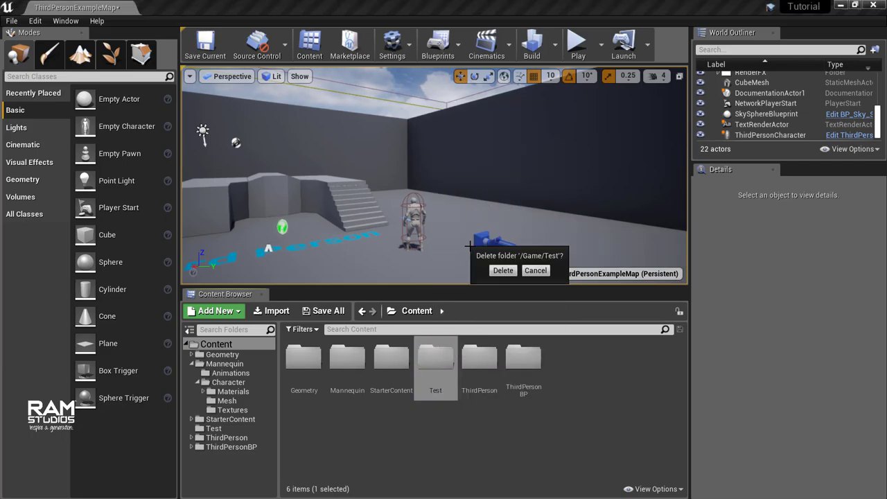
{"action": "left_click", "coordinate": [504, 271]}
{"action": "left_click", "coordinate": [380, 435]}
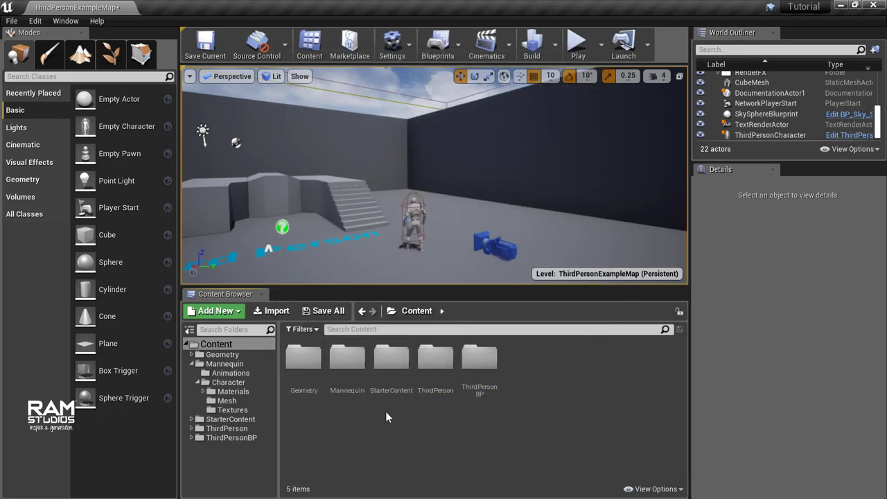
Create a new folder named MyWork in Content.
{"action": "left_click", "coordinate": [192, 363]}
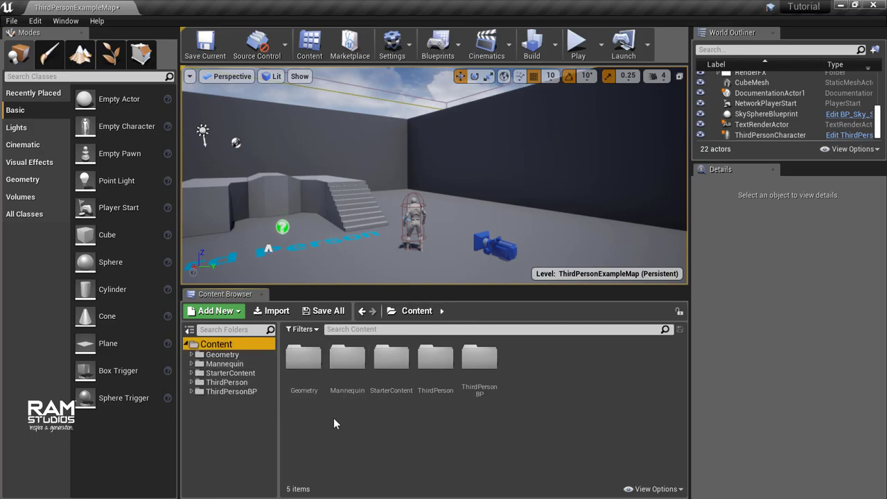
{"action": "left_click", "coordinate": [233, 314]}
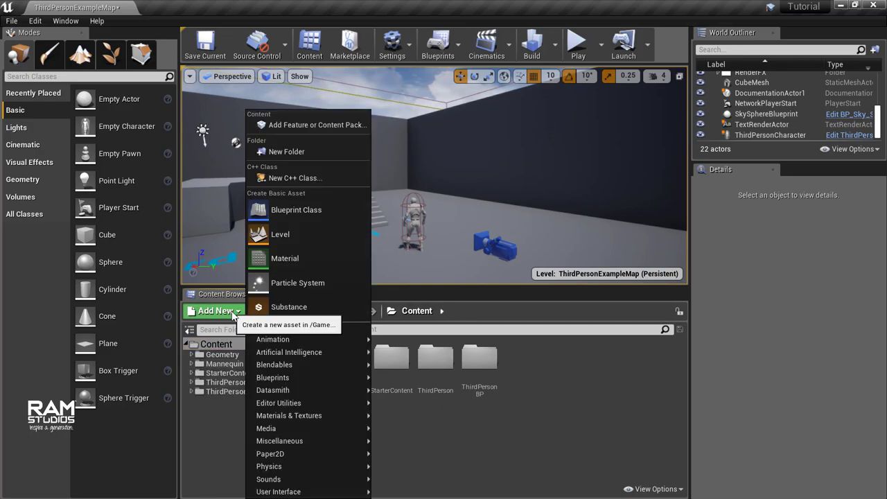
{"action": "left_click", "coordinate": [289, 152]}
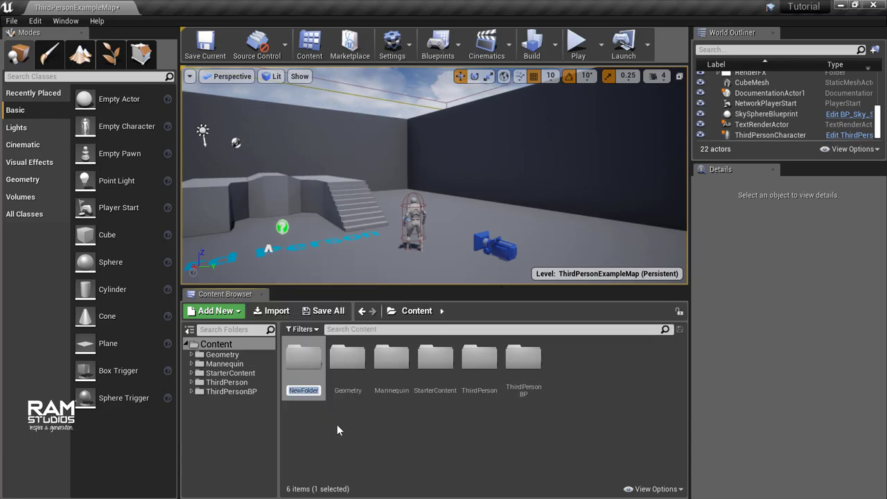
{"action": "type", "text": "Bea"}
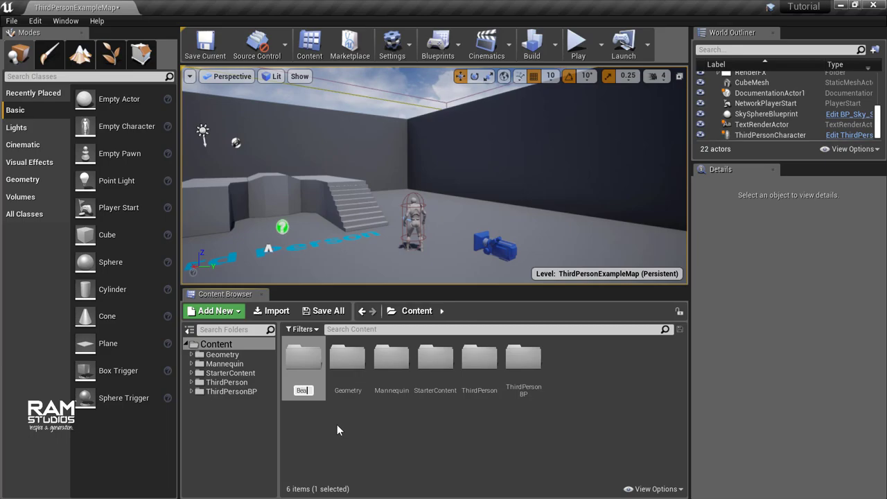
{"action": "key", "text": "BackSpace"}
{"action": "key", "text": "BackSpace"}
{"action": "key", "text": "BackSpace"}
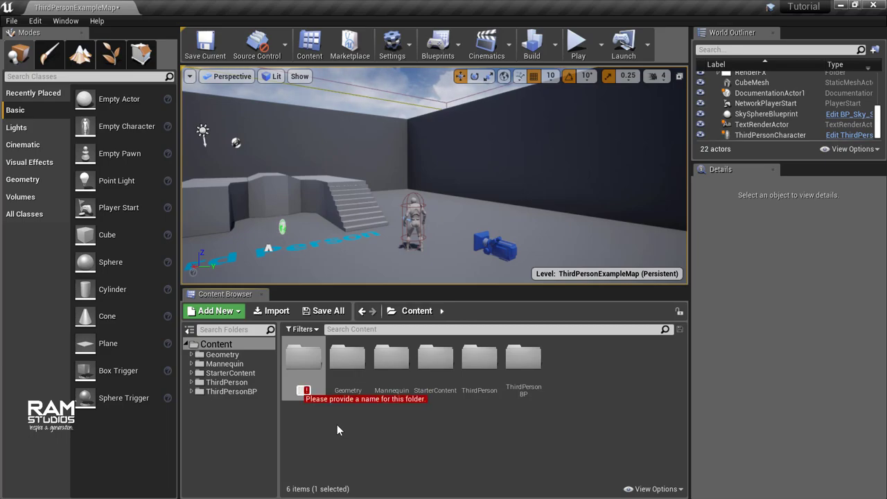
{"action": "type", "text": "MyWork"}
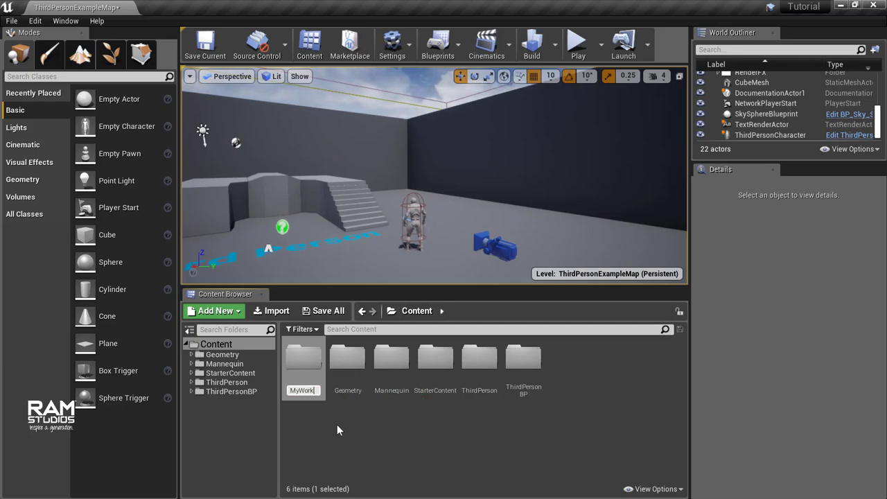
{"action": "key", "text": "Return"}
{"action": "key", "text": "Return"}
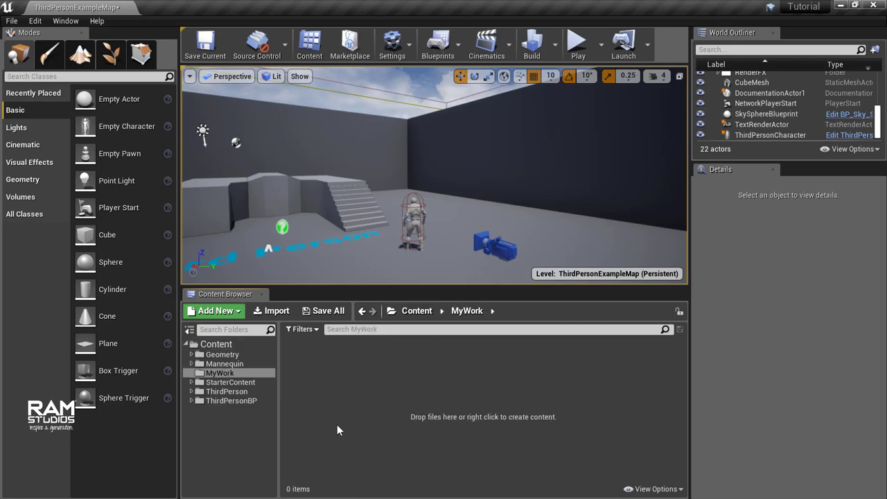
Create a Beam_Tiled folder inside MyWork and open it.
{"action": "left_click", "coordinate": [214, 311]}
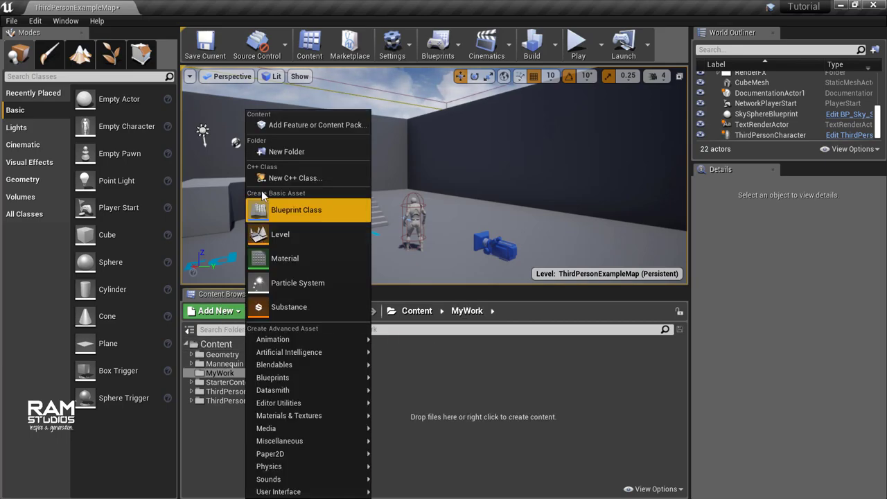
{"action": "left_click", "coordinate": [267, 150]}
{"action": "type", "text": "Beam"}
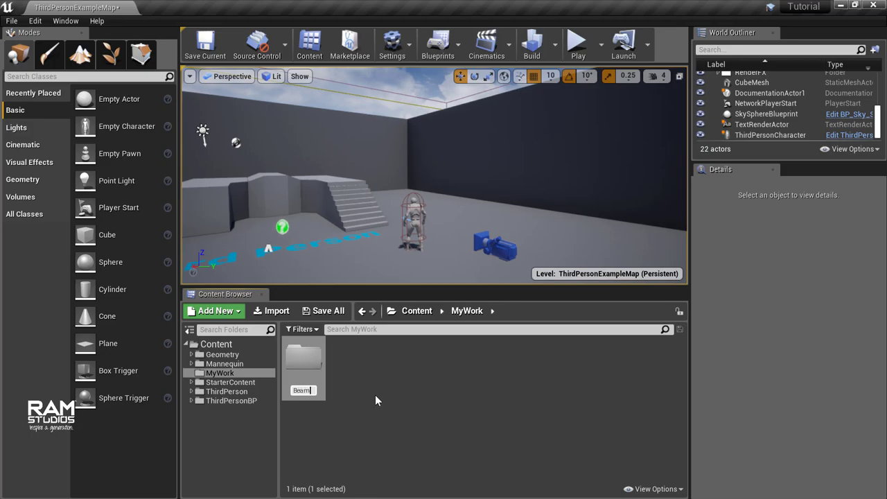
{"action": "type", "text": "_Tiled"}
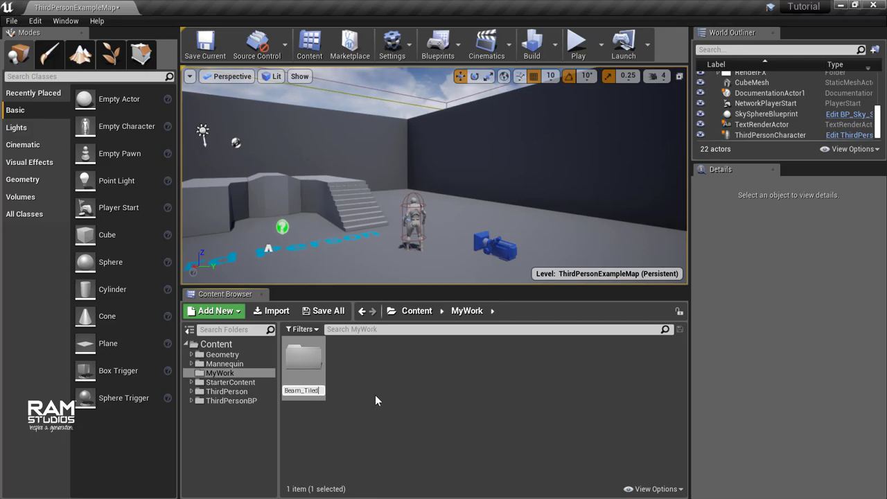
{"action": "key", "text": "Return"}
{"action": "left_click", "coordinate": [362, 395]}
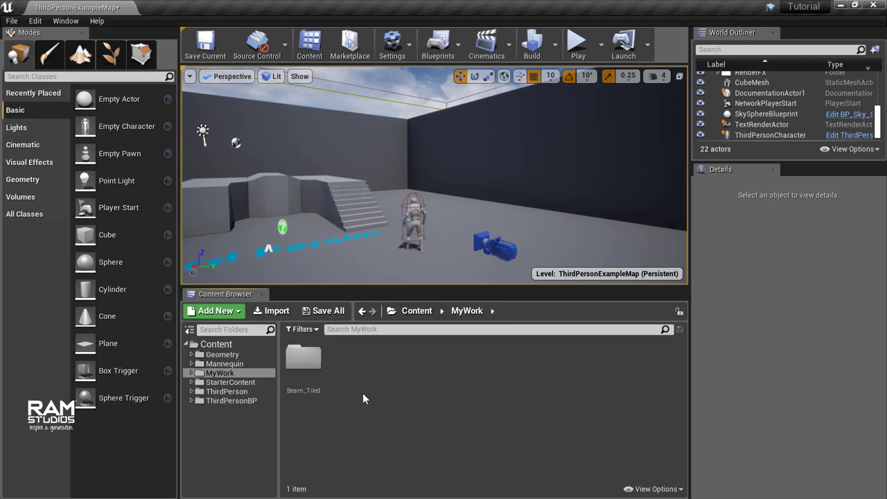
{"action": "double_click", "coordinate": [303, 357]}
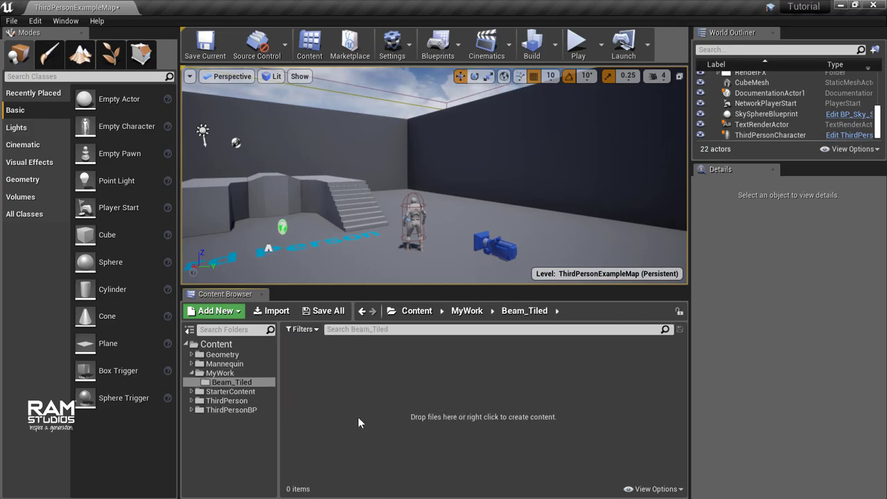
Create a Beam_Tiled_1 folder inside Beam_Tiled and open it.
{"action": "left_click", "coordinate": [216, 310]}
{"action": "left_click", "coordinate": [281, 151]}
{"action": "type", "text": "B"}
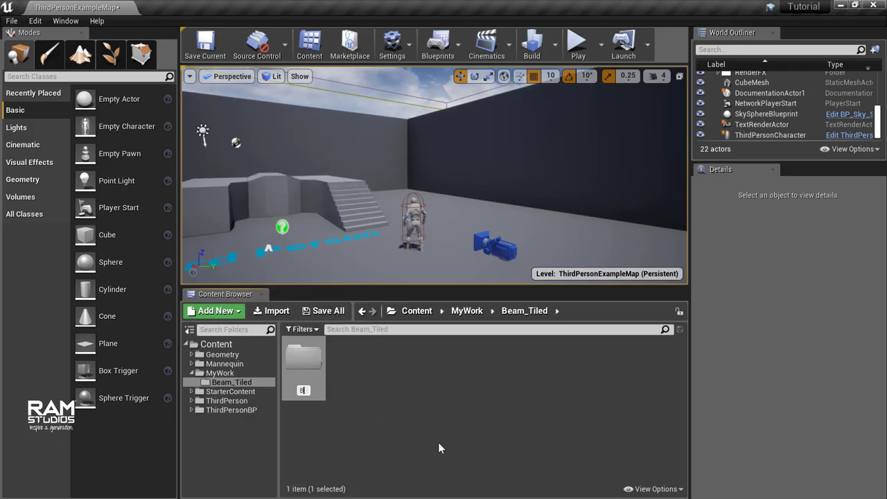
{"action": "type", "text": "eam_Ti"}
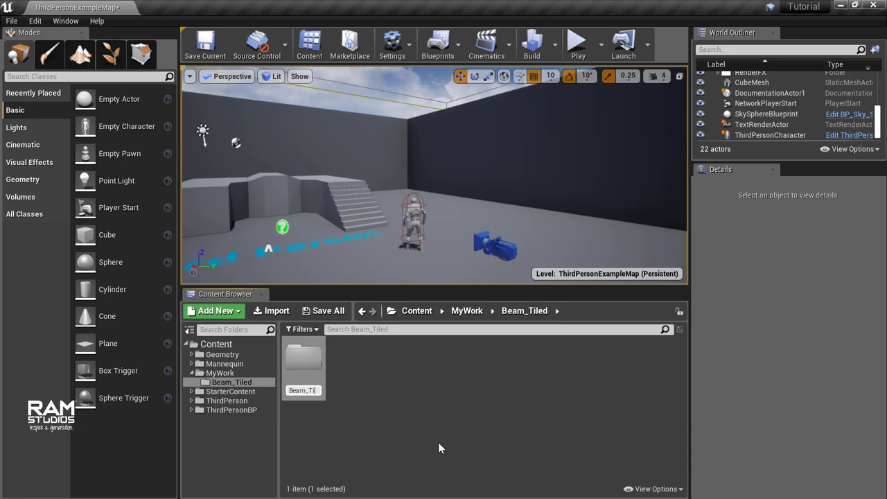
{"action": "type", "text": "led_"}
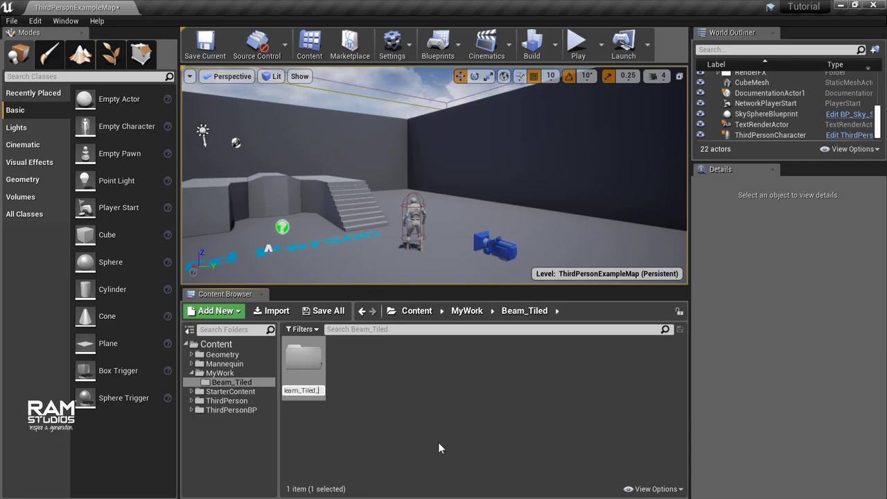
{"action": "type", "text": "1"}
{"action": "key", "text": "Return"}
{"action": "left_click", "coordinate": [438, 444]}
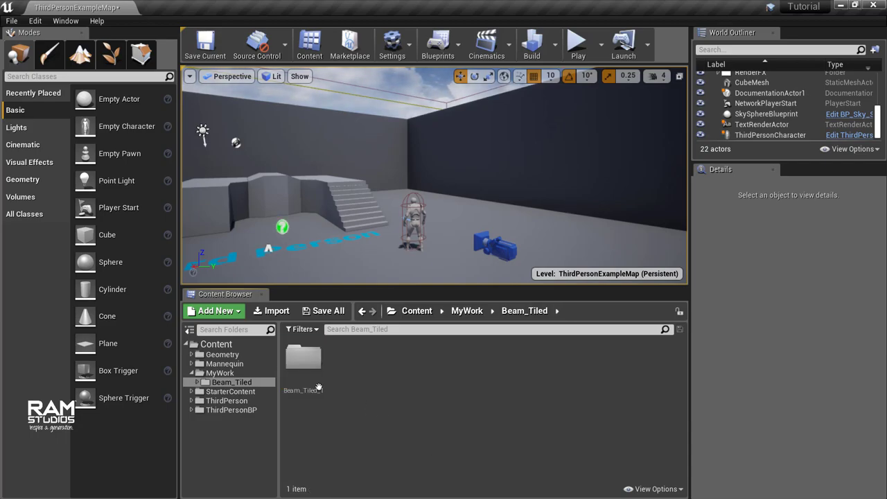
{"action": "double_click", "coordinate": [301, 356]}
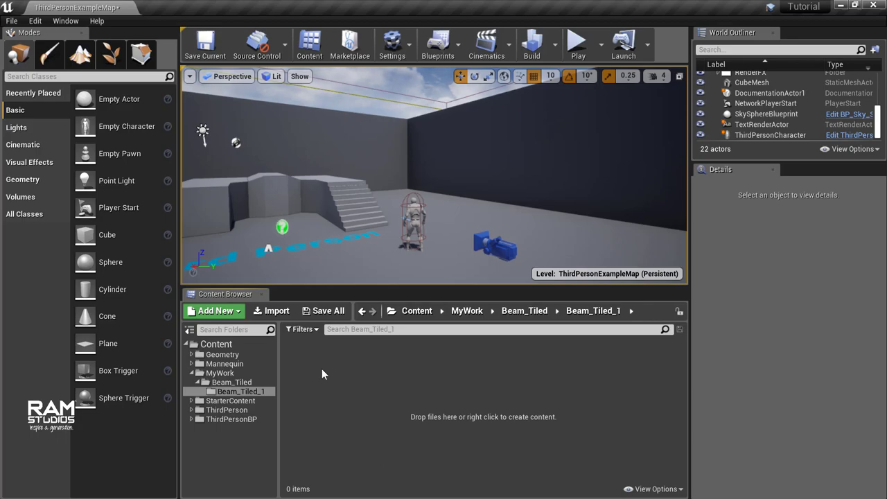
Create a folder named Material inside Beam_Tiled_1 and open it.
{"action": "left_click", "coordinate": [215, 310]}
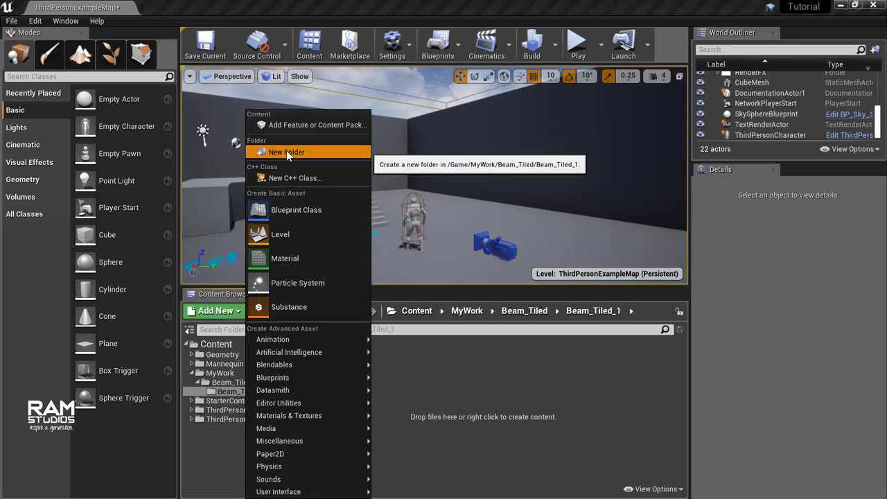
{"action": "left_click", "coordinate": [286, 150]}
{"action": "type", "text": "Matera"}
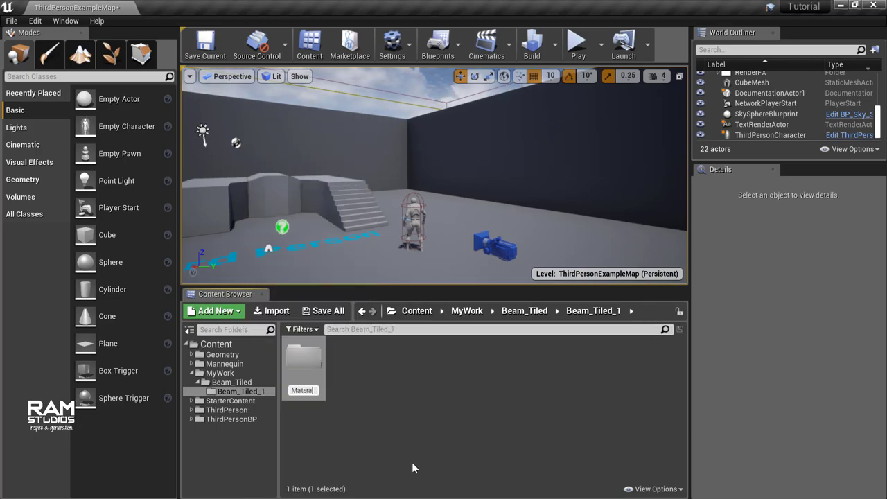
{"action": "key", "text": "BackSpace"}
{"action": "type", "text": "ial"}
{"action": "key", "text": "Return"}
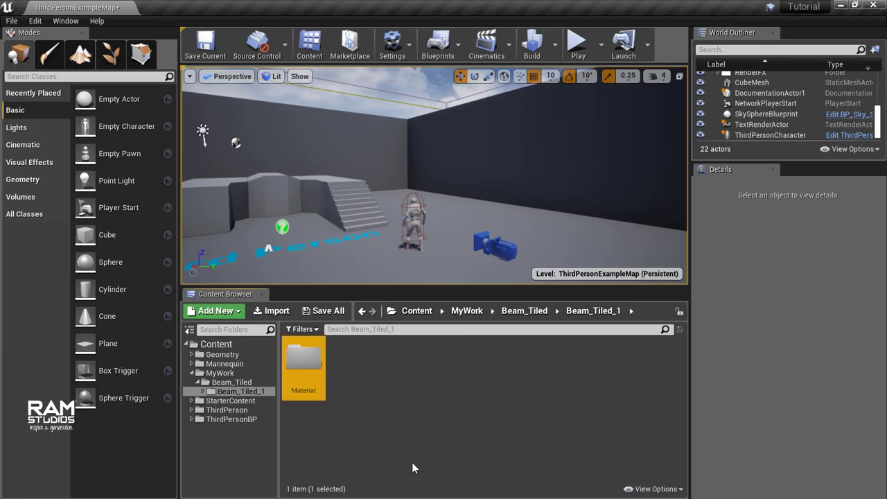
{"action": "double_click", "coordinate": [303, 367]}
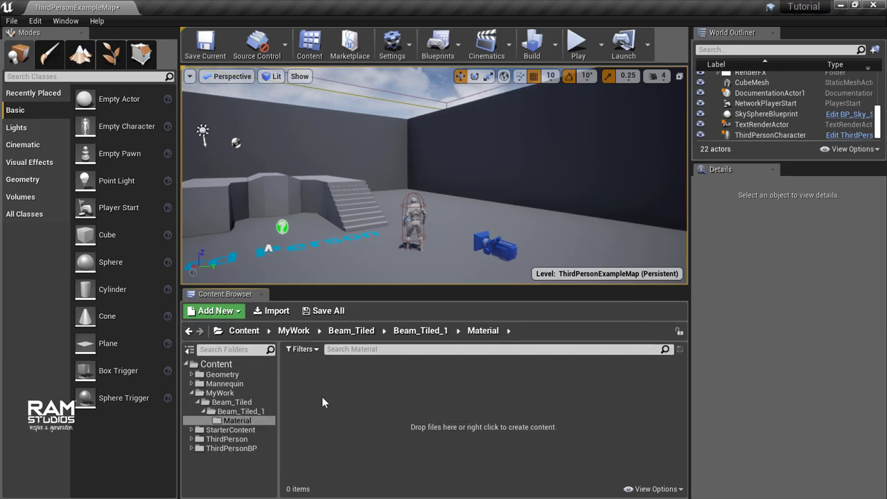
Create a Textures folder inside the Material folder.
{"action": "left_click", "coordinate": [214, 311]}
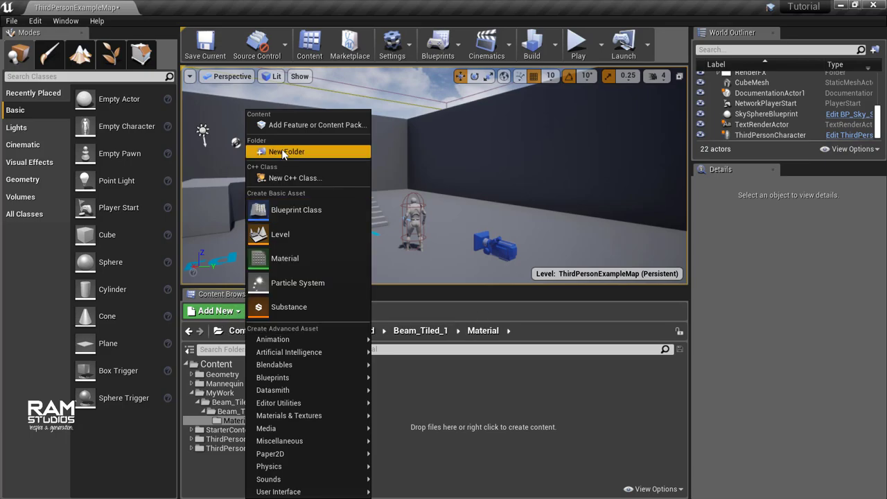
{"action": "left_click", "coordinate": [286, 151]}
{"action": "type", "text": "Tex"}
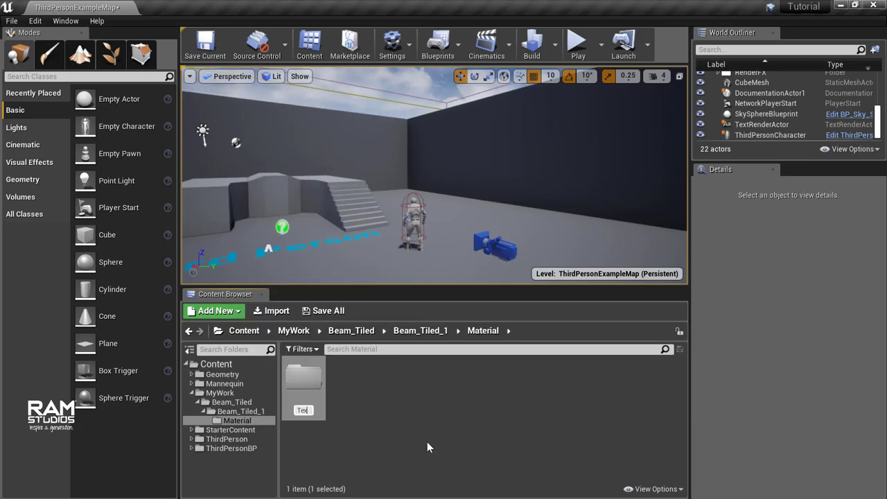
{"action": "type", "text": "tures"}
{"action": "key", "text": "Return"}
{"action": "left_click", "coordinate": [427, 442]}
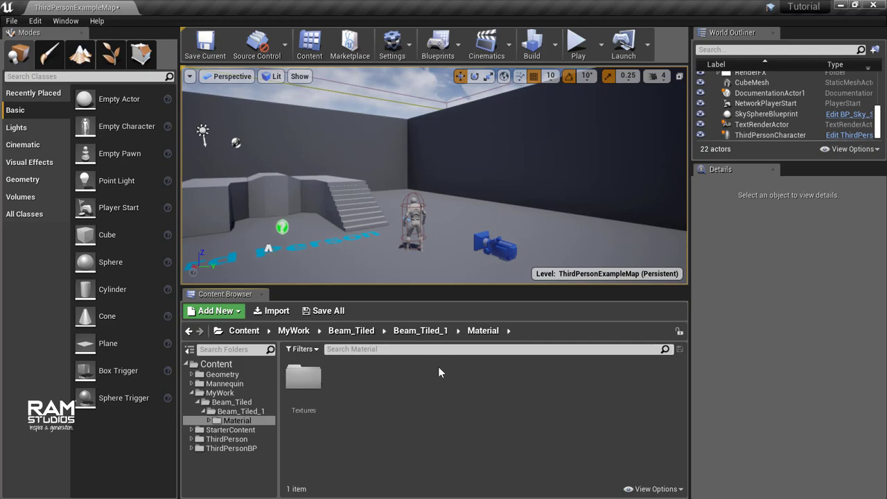
Go back to Beam_Tiled_1 and choose Import to /Game/MyWork/Beam_Tiled/Beam_Tiled_1.
{"action": "left_click", "coordinate": [412, 332]}
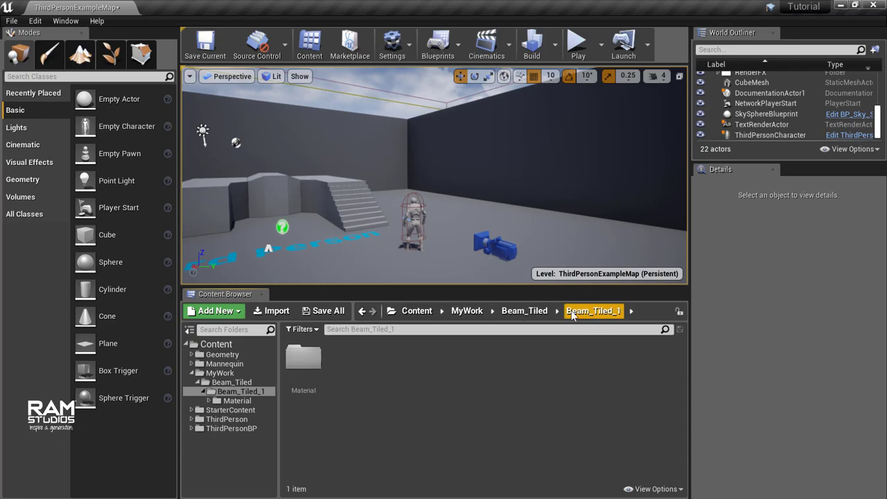
{"action": "left_click", "coordinate": [630, 316]}
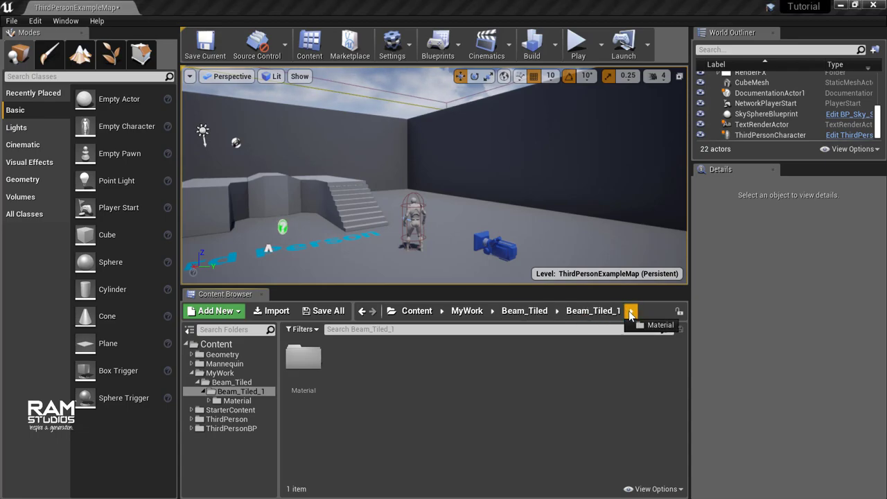
{"action": "left_click", "coordinate": [589, 368]}
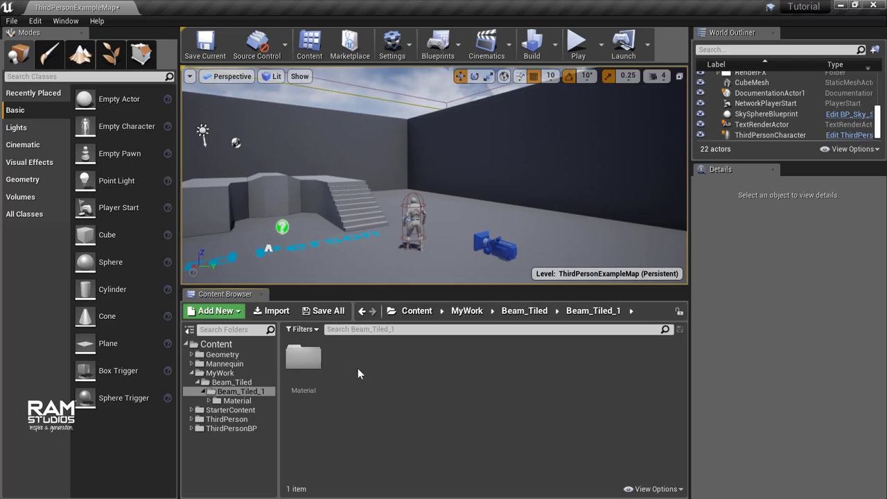
{"action": "right_click", "coordinate": [357, 368]}
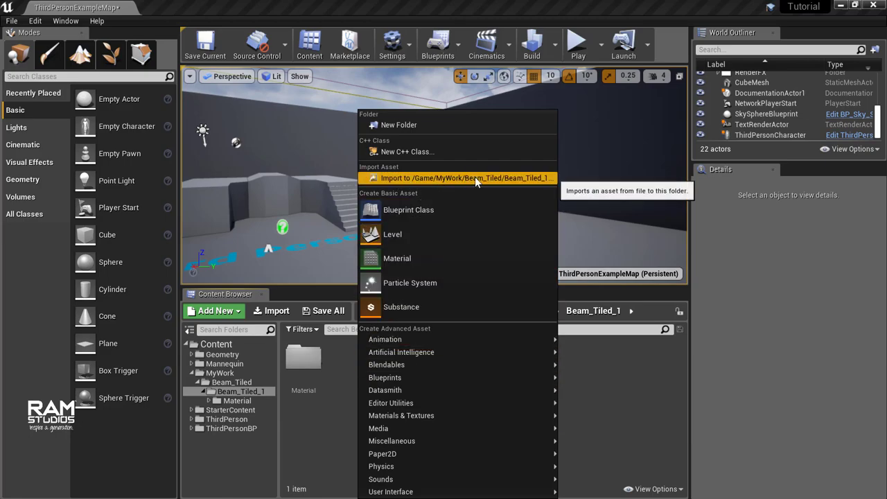
{"action": "left_click", "coordinate": [440, 178]}
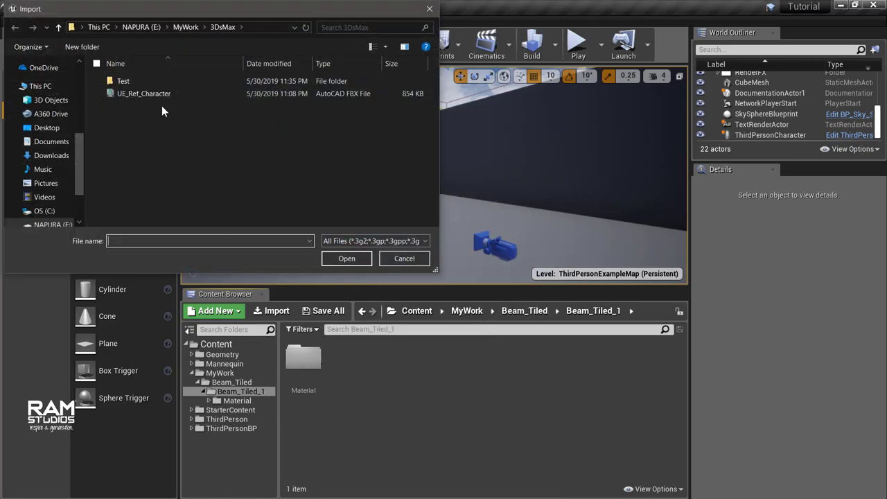
Import SM_Beam_Tiled_1_V1 from Test\Fbx, review the material import settings, and choose Import All.
{"action": "double_click", "coordinate": [128, 84]}
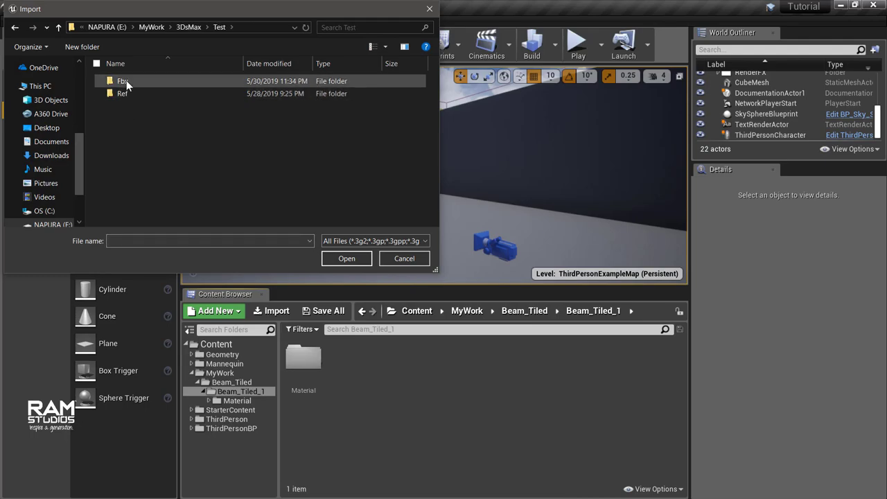
{"action": "double_click", "coordinate": [123, 81]}
{"action": "double_click", "coordinate": [140, 95]}
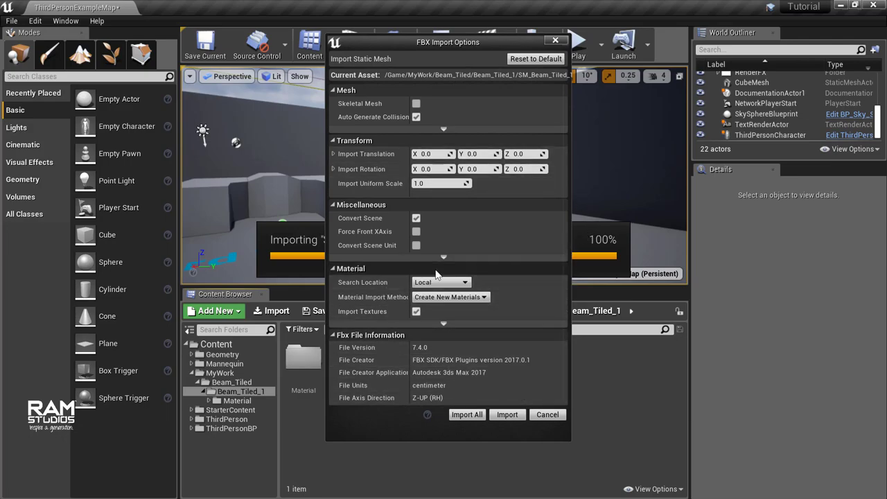
{"action": "left_click", "coordinate": [336, 268]}
{"action": "left_click", "coordinate": [335, 268]}
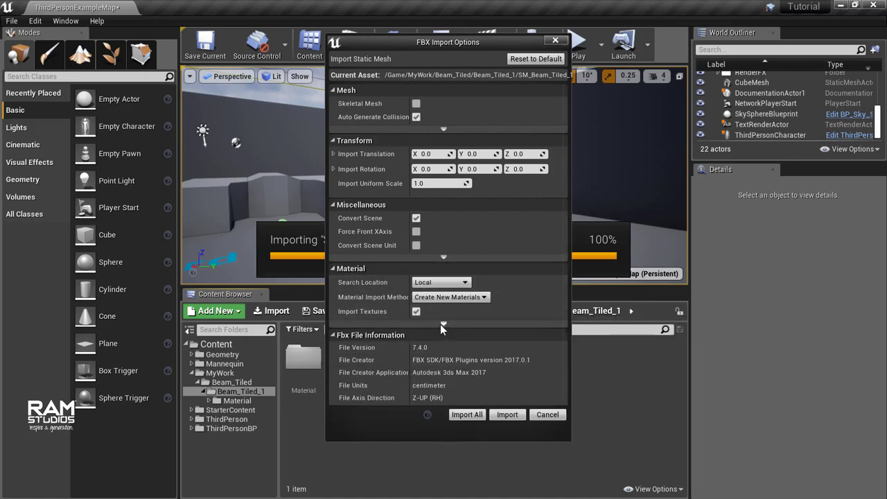
{"action": "left_click", "coordinate": [443, 323]}
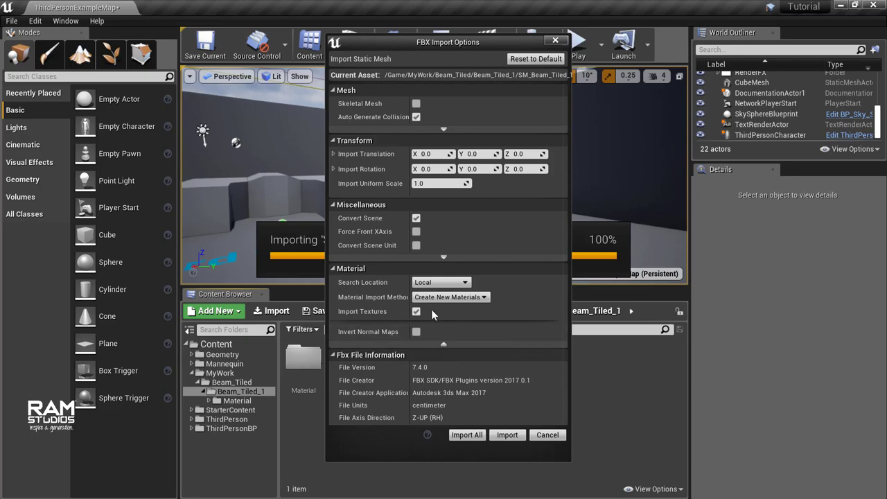
{"action": "left_click", "coordinate": [332, 267]}
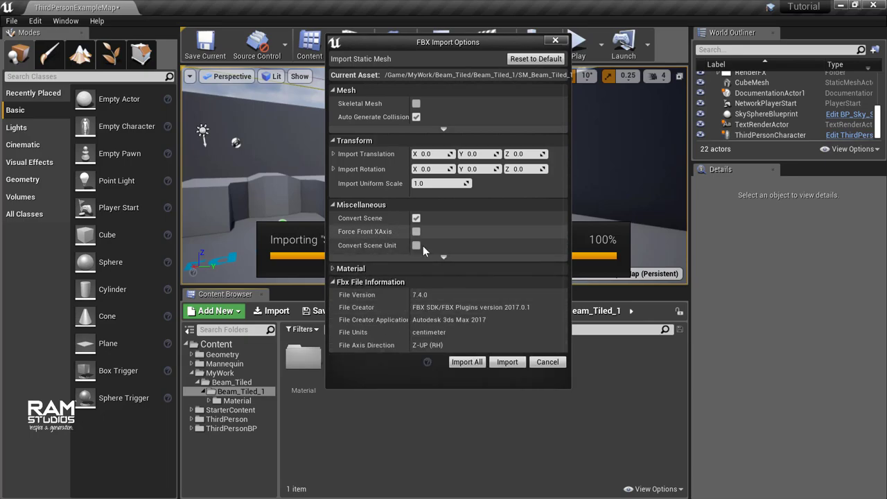
{"action": "left_click", "coordinate": [466, 363]}
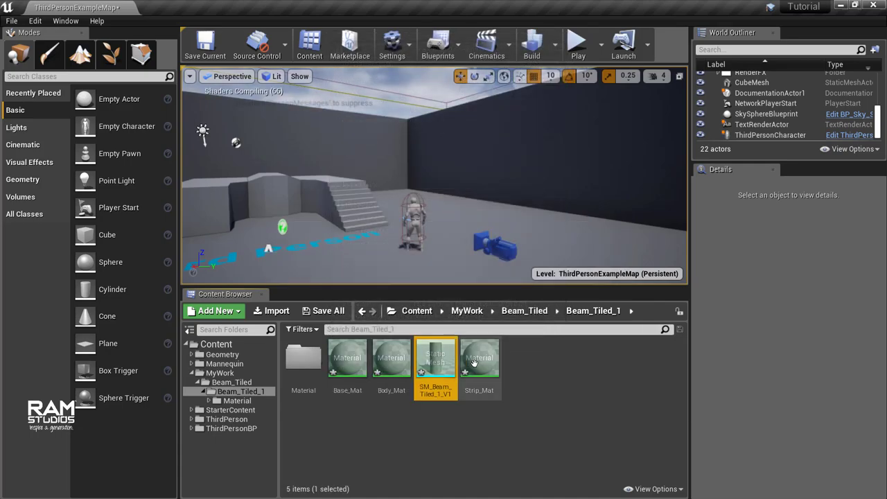
Save the current level, then save the three new materials and the beam static mesh.
{"action": "left_click", "coordinate": [555, 385]}
{"action": "mouse_move", "coordinate": [435, 360]}
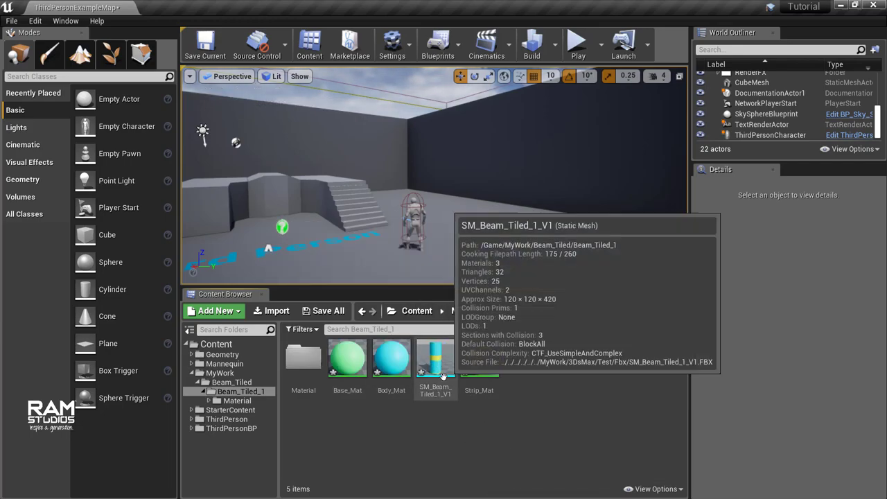
{"action": "left_click", "coordinate": [204, 48]}
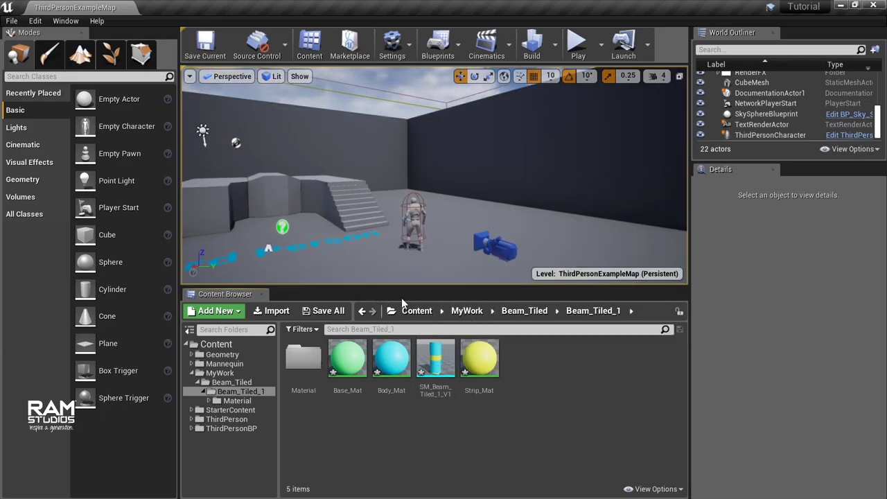
{"action": "left_click", "coordinate": [328, 313]}
{"action": "left_click_drag", "start_coordinate": [389, 138], "coordinate": [407, 108]}
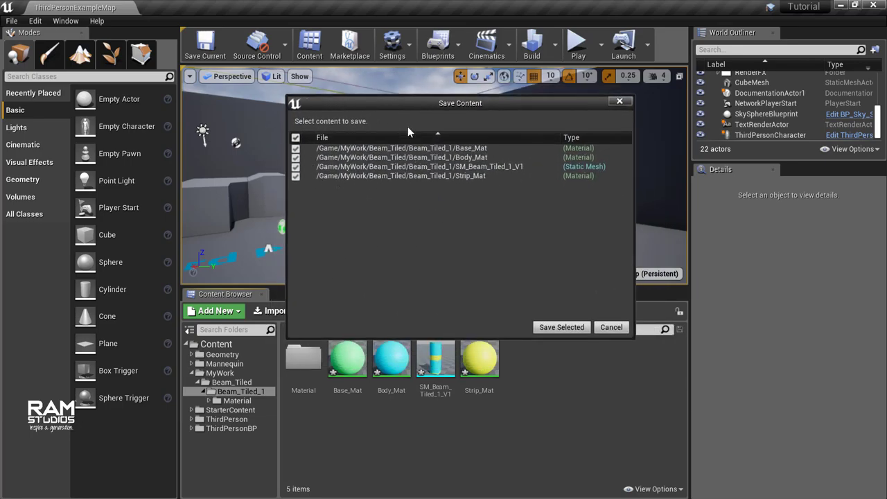
{"action": "left_click", "coordinate": [554, 327]}
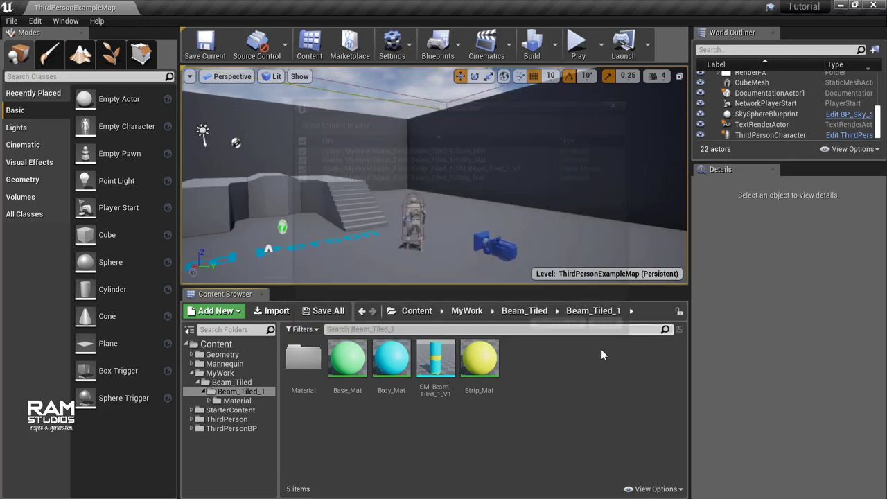
Open SM_Beam_Tiled_1_V1 in the mesh editor and highlight the Body_Mat and green base slots.
{"action": "double_click", "coordinate": [436, 359]}
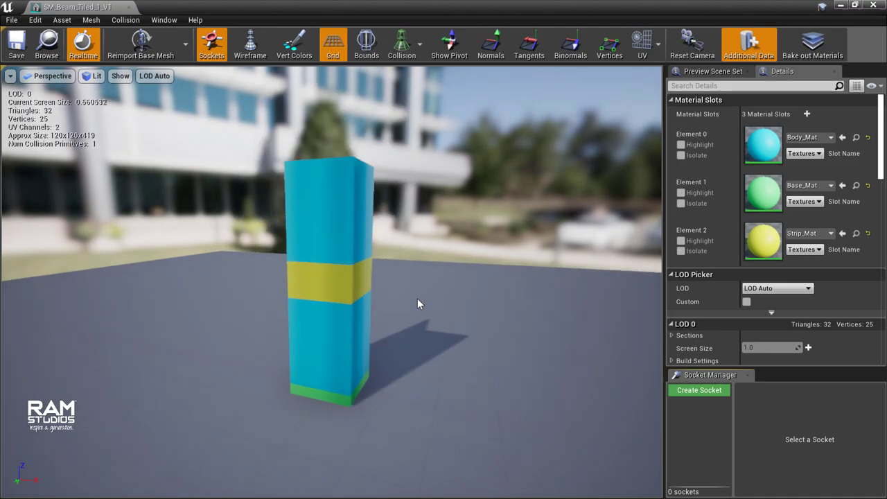
{"action": "left_click_drag", "start_coordinate": [407, 305], "coordinate": [278, 305]}
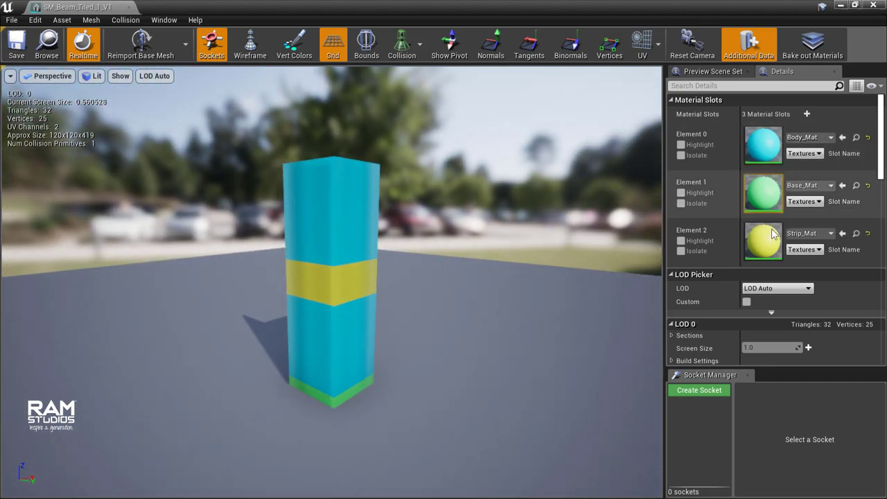
{"action": "left_click", "coordinate": [682, 145]}
{"action": "left_click_drag", "start_coordinate": [379, 336], "coordinate": [278, 337]}
{"action": "left_click", "coordinate": [682, 144]}
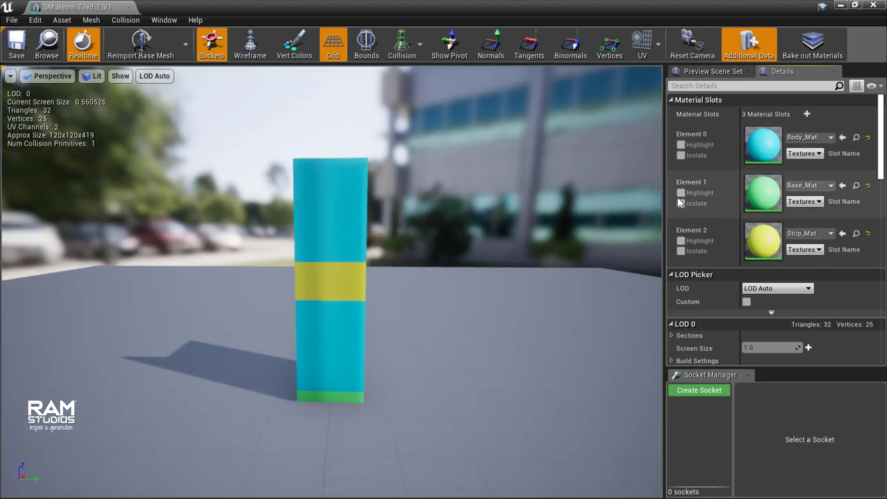
{"action": "left_click", "coordinate": [681, 193]}
{"action": "mouse_move", "coordinate": [333, 333]}
{"action": "left_mouse_down"}
{"action": "mouse_move", "coordinate": [388, 326]}
{"action": "mouse_move", "coordinate": [366, 393]}
{"action": "left_mouse_up"}
{"action": "scroll", "coordinate": [330, 394], "scroll_direction": "up", "scroll_amount": 5}
{"action": "scroll", "coordinate": [327, 406], "scroll_direction": "down", "scroll_amount": 4}
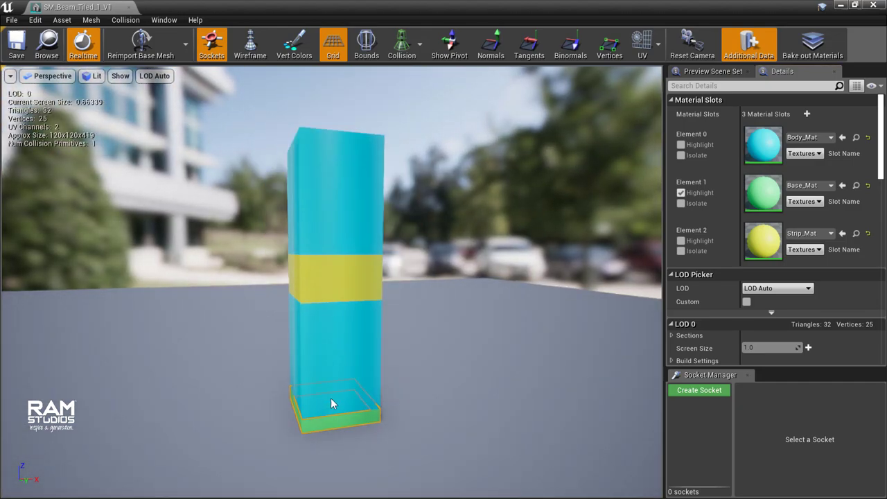
Highlight the yellow strip material slot, then close the mesh editor.
{"action": "left_click", "coordinate": [681, 241]}
{"action": "mouse_move", "coordinate": [425, 293]}
{"action": "left_mouse_down"}
{"action": "mouse_move", "coordinate": [471, 294]}
{"action": "mouse_move", "coordinate": [416, 295]}
{"action": "left_mouse_up"}
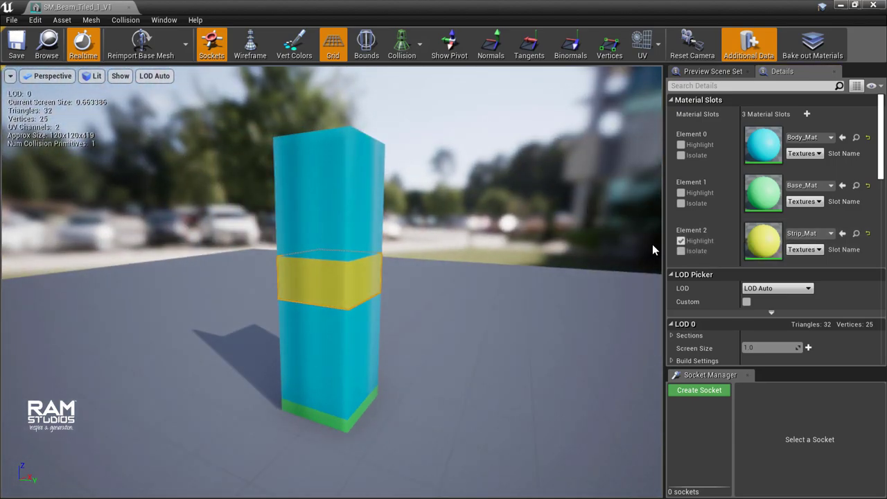
{"action": "left_click", "coordinate": [680, 241]}
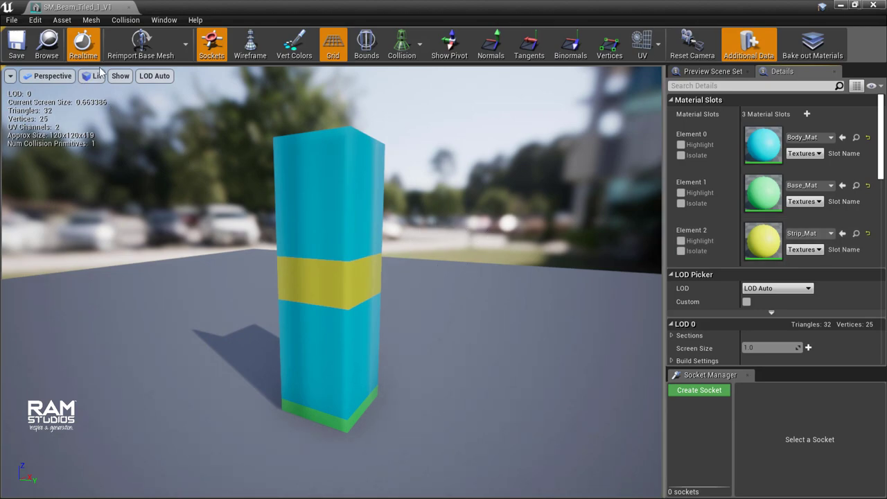
{"action": "left_click", "coordinate": [129, 8]}
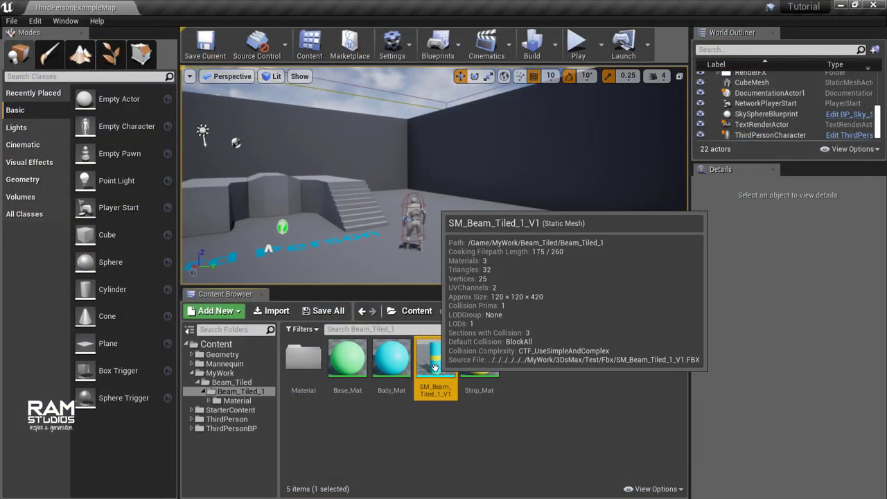
Drop SM_Beam_Tiled_1_V1 into the viewport and Alt-drag a duplicate copy to its left.
{"action": "mouse_move", "coordinate": [435, 360]}
{"action": "left_mouse_down"}
{"action": "mouse_move", "coordinate": [450, 236]}
{"action": "mouse_move", "coordinate": [492, 229]}
{"action": "mouse_move", "coordinate": [475, 228]}
{"action": "mouse_move", "coordinate": [520, 246]}
{"action": "left_mouse_up"}
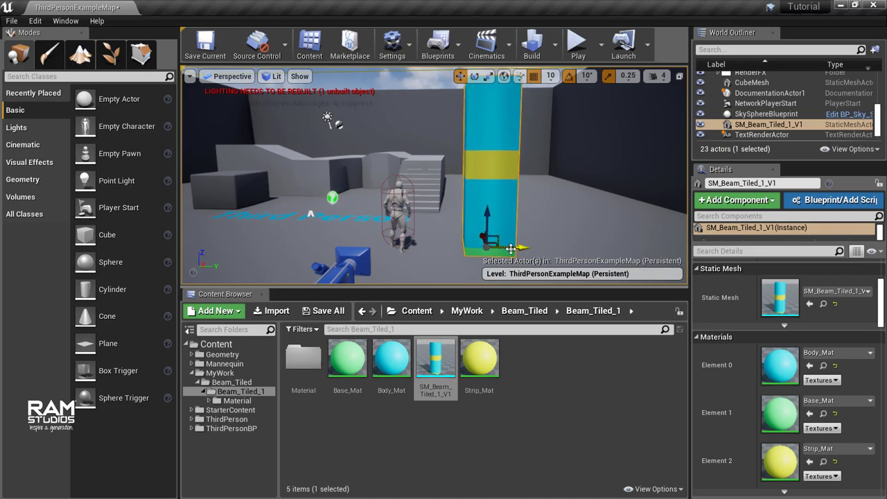
{"action": "left_click_drag", "start_coordinate": [513, 248], "coordinate": [344, 243], "text": "alt"}
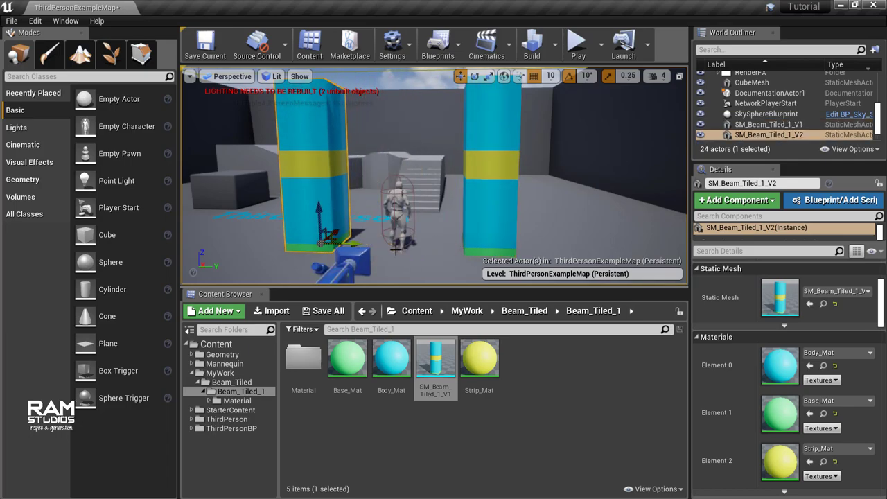
{"action": "right_click_drag", "start_coordinate": [429, 246], "coordinate": [416, 236]}
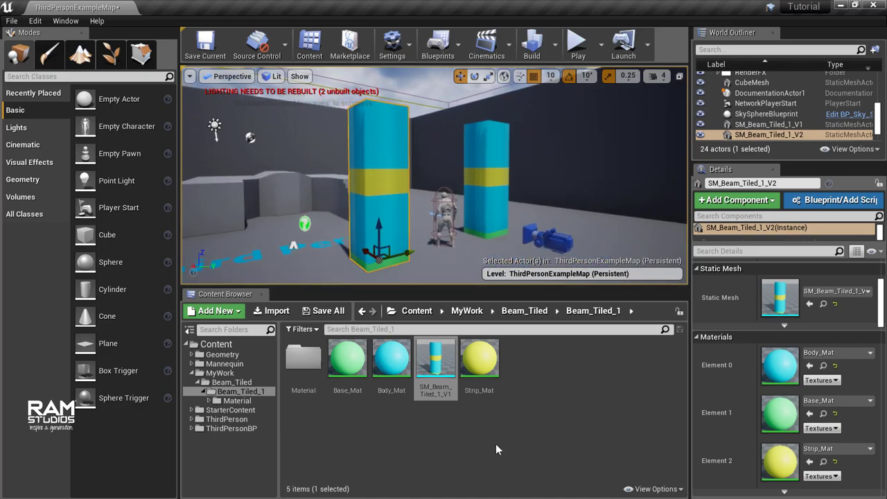
Open the StarterContent folder and search for 'ti' to find tile materials.
{"action": "left_click", "coordinate": [190, 373]}
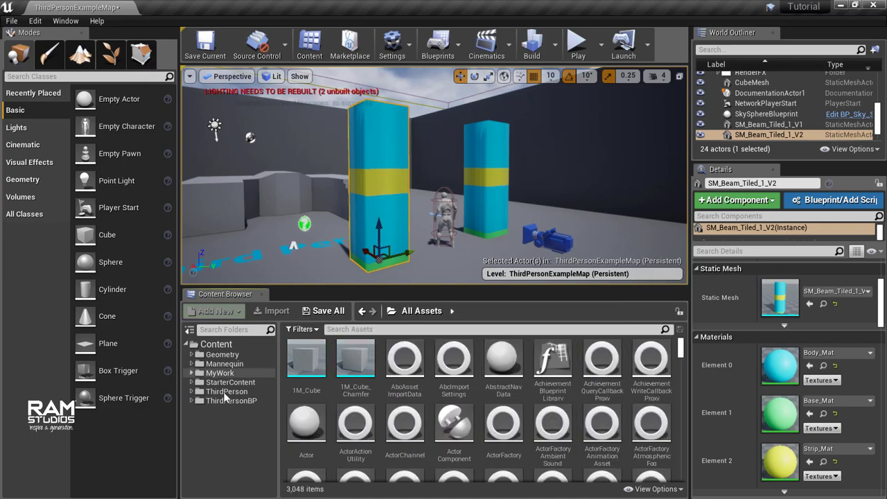
{"action": "left_click", "coordinate": [238, 383]}
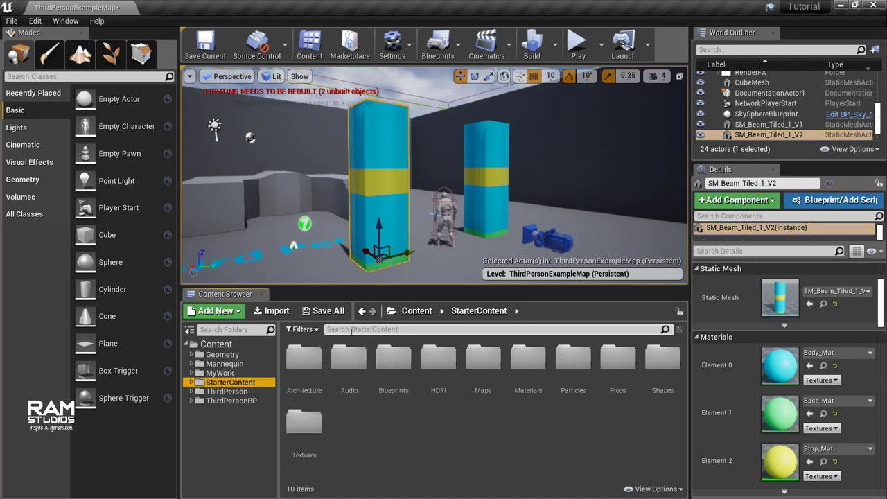
{"action": "type", "text": "tile"}
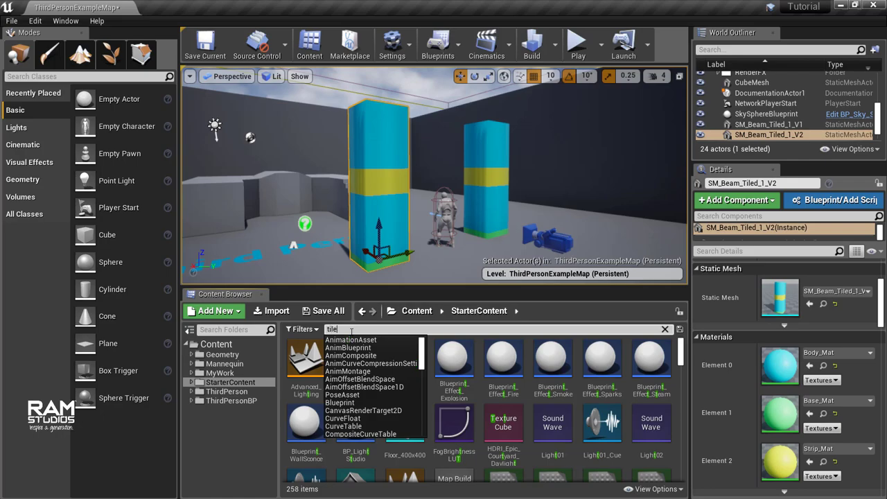
{"action": "left_click", "coordinate": [583, 438]}
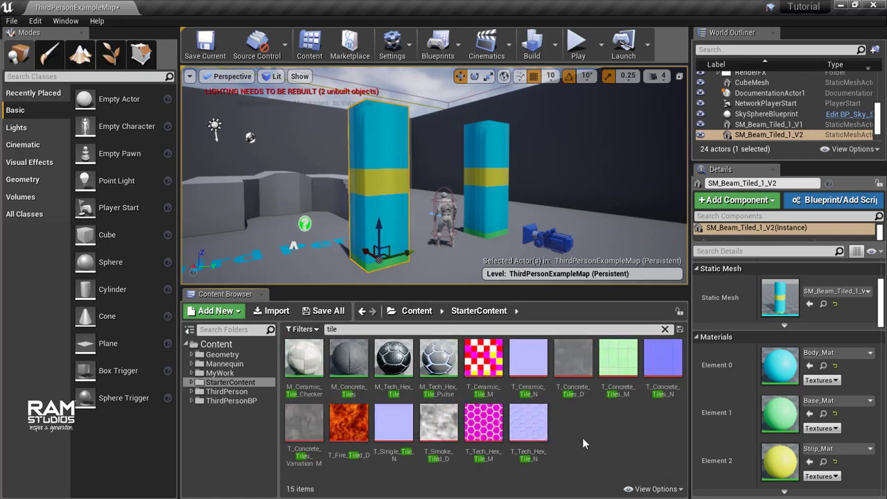
Drag M_Ceramic_Tile_Checker onto the cyan body, yellow band and green base of the beams.
{"action": "left_click", "coordinate": [304, 366]}
{"action": "mouse_move", "coordinate": [304, 365]}
{"action": "left_mouse_down"}
{"action": "mouse_move", "coordinate": [372, 212]}
{"action": "mouse_move", "coordinate": [391, 246]}
{"action": "left_mouse_up"}
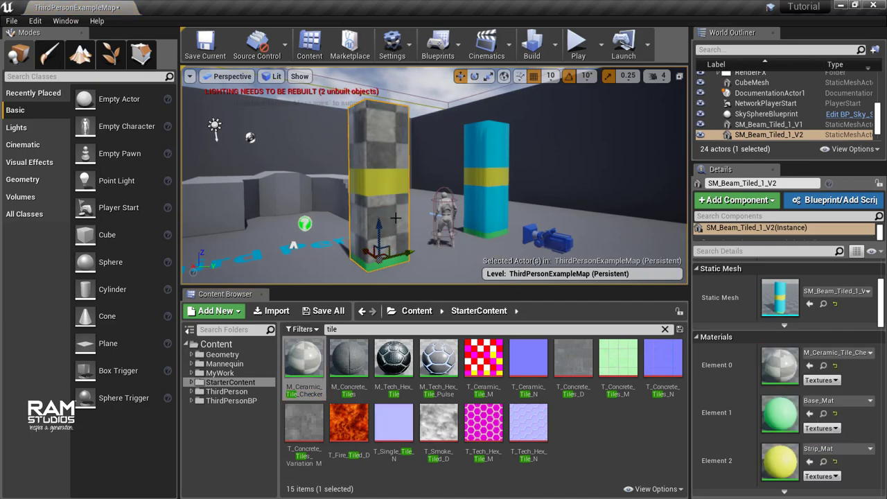
{"action": "left_click_drag", "start_coordinate": [319, 344], "coordinate": [374, 186]}
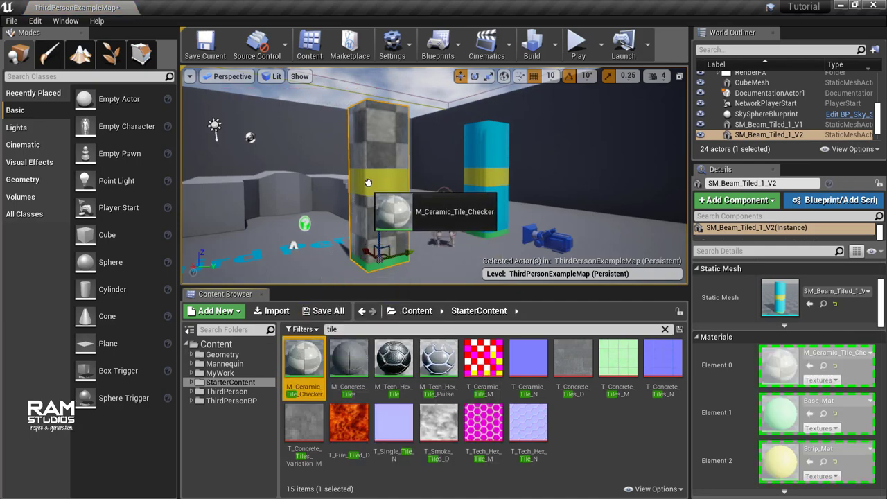
{"action": "left_click_drag", "start_coordinate": [303, 359], "coordinate": [374, 265]}
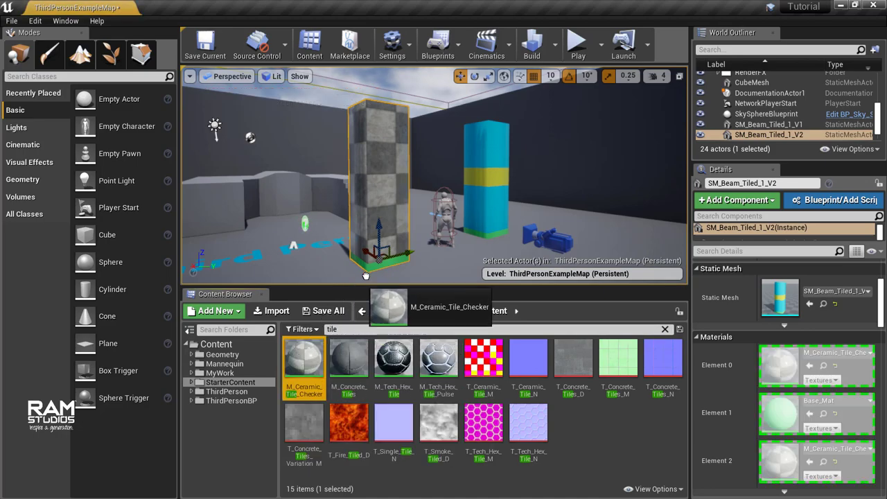
{"action": "left_click_drag", "start_coordinate": [304, 358], "coordinate": [339, 321]}
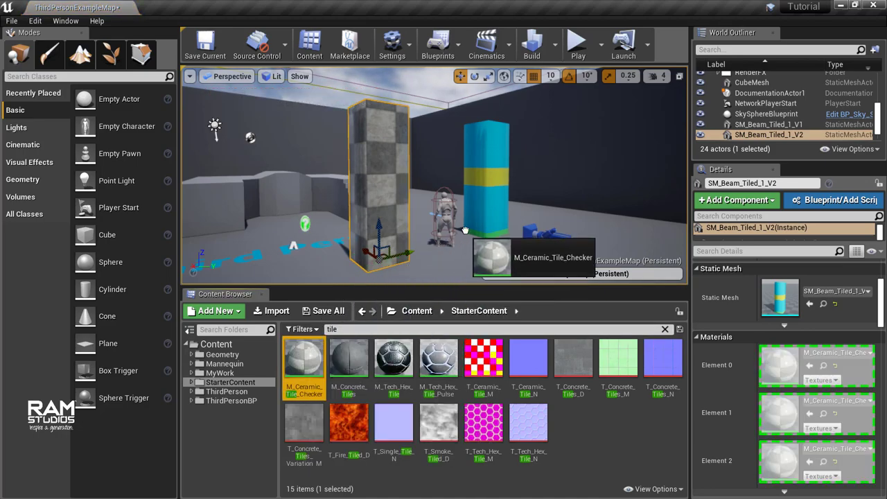
{"action": "mouse_move", "coordinate": [304, 359]}
{"action": "left_mouse_down"}
{"action": "mouse_move", "coordinate": [455, 194]}
{"action": "mouse_move", "coordinate": [478, 181]}
{"action": "left_mouse_up"}
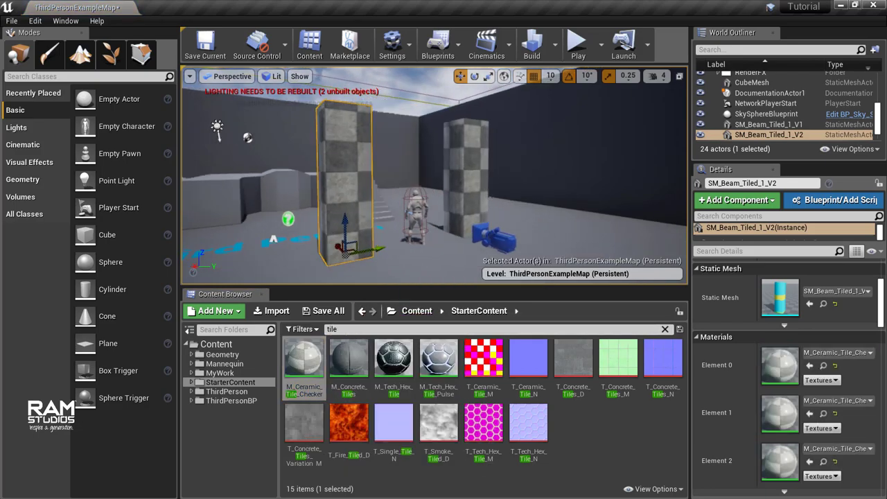
{"action": "mouse_move", "coordinate": [428, 235]}
{"action": "right_mouse_down"}
{"action": "mouse_move", "coordinate": [388, 229]}
{"action": "mouse_move", "coordinate": [416, 229]}
{"action": "mouse_move", "coordinate": [432, 134]}
{"action": "mouse_move", "coordinate": [534, 194]}
{"action": "right_mouse_up"}
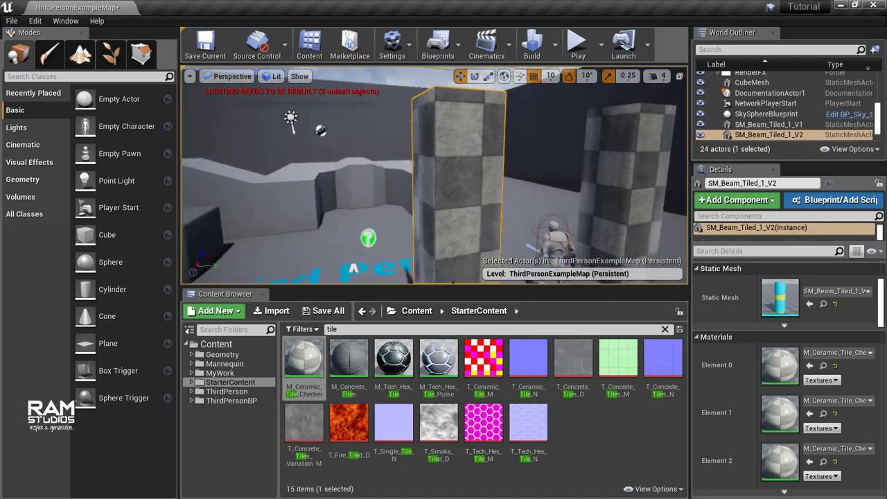
{"action": "scroll", "coordinate": [331, 72], "scroll_direction": "down", "scroll_amount": 5}
{"action": "right_click_drag", "start_coordinate": [534, 194], "coordinate": [534, 194]}
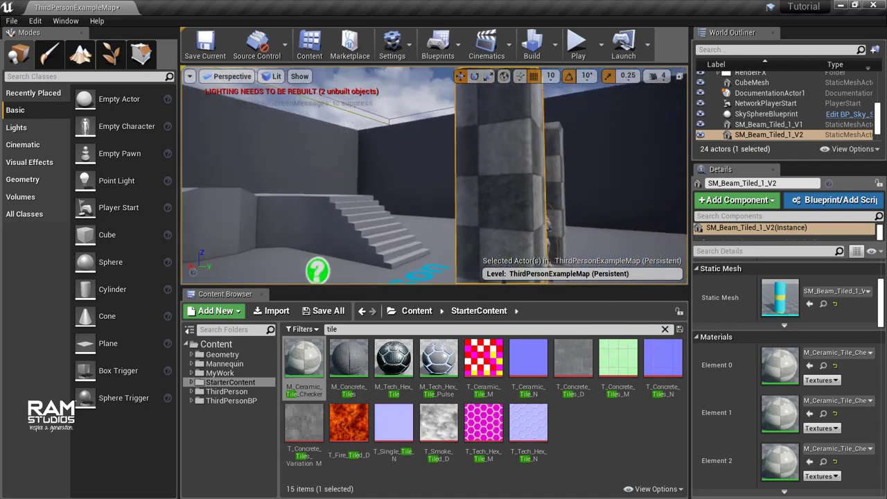
{"action": "key", "text": "f"}
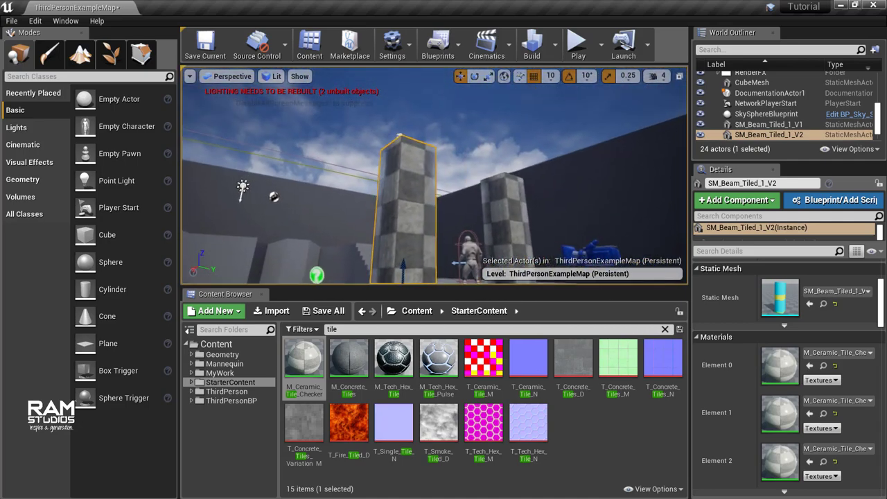
{"action": "right_click_drag", "start_coordinate": [435, 175], "coordinate": [435, 176]}
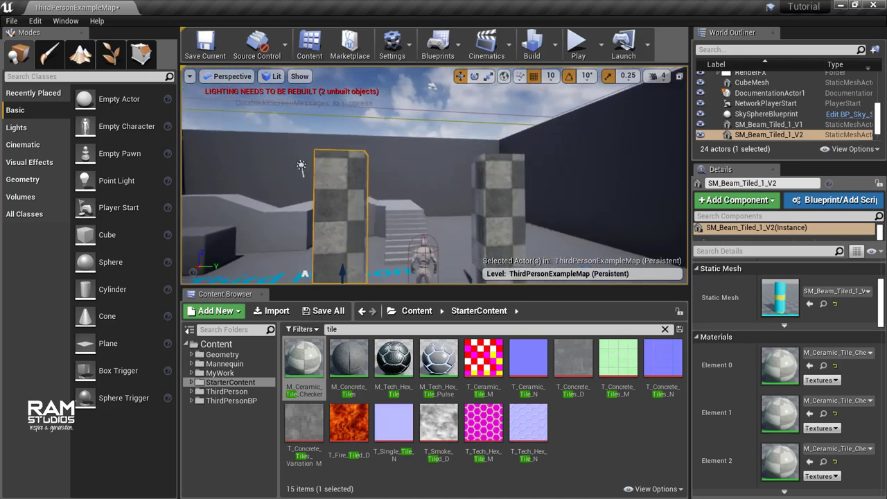
{"action": "mouse_move", "coordinate": [435, 175]}
{"action": "right_mouse_down"}
{"action": "mouse_move", "coordinate": [467, 179]}
{"action": "mouse_move", "coordinate": [423, 158]}
{"action": "mouse_move", "coordinate": [439, 147]}
{"action": "right_mouse_up"}
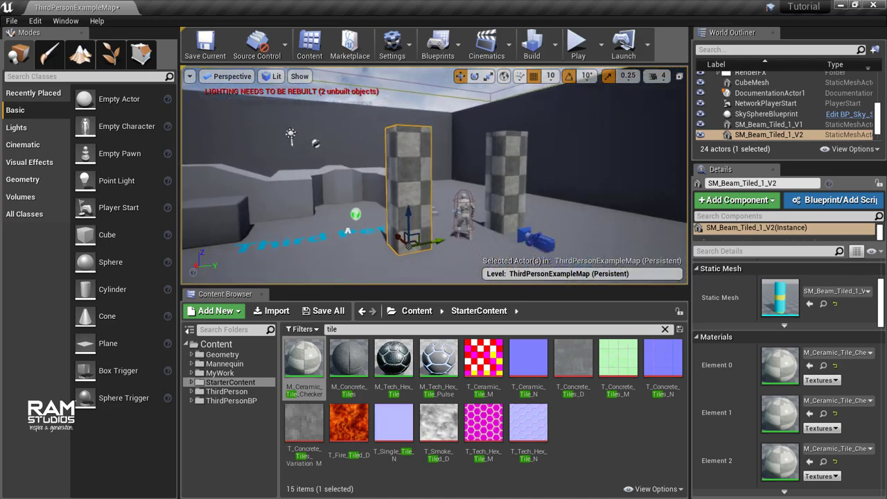
{"action": "mouse_move", "coordinate": [197, 122]}
{"action": "right_mouse_down"}
{"action": "mouse_move", "coordinate": [432, 142]}
{"action": "mouse_move", "coordinate": [424, 119]}
{"action": "mouse_move", "coordinate": [367, 128]}
{"action": "mouse_move", "coordinate": [415, 128]}
{"action": "right_mouse_up"}
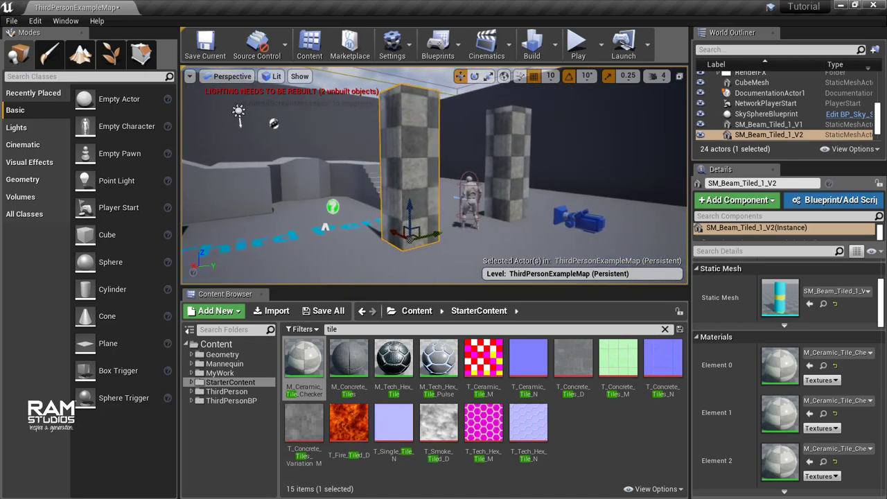
{"action": "right_click_drag", "start_coordinate": [416, 129], "coordinate": [427, 129]}
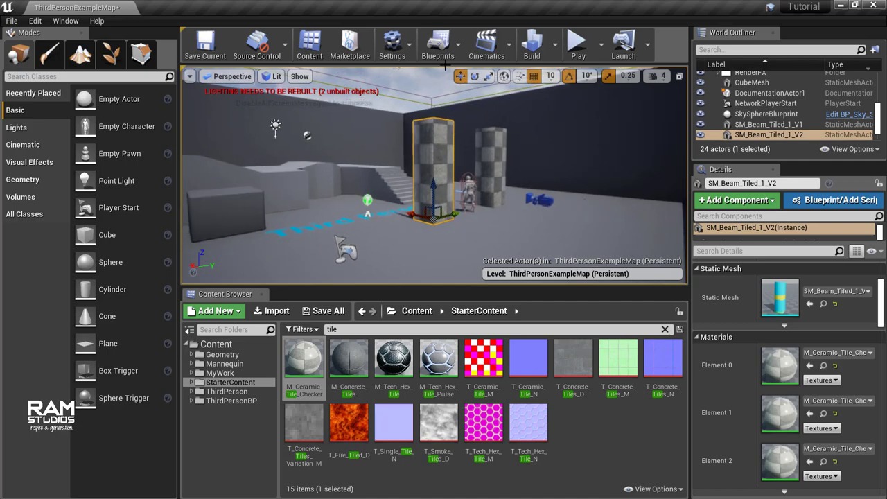
{"action": "mouse_move", "coordinate": [439, 166]}
{"action": "right_mouse_down"}
{"action": "mouse_move", "coordinate": [400, 147]}
{"action": "mouse_move", "coordinate": [451, 170]}
{"action": "right_mouse_up"}
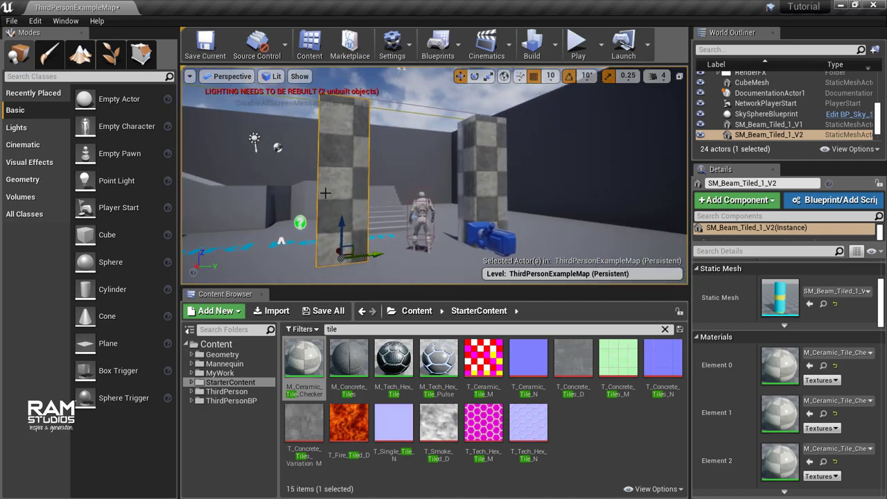
{"action": "key", "text": "f"}
{"action": "mouse_move", "coordinate": [437, 174]}
{"action": "right_mouse_down"}
{"action": "mouse_move", "coordinate": [486, 174]}
{"action": "mouse_move", "coordinate": [415, 173]}
{"action": "right_mouse_up"}
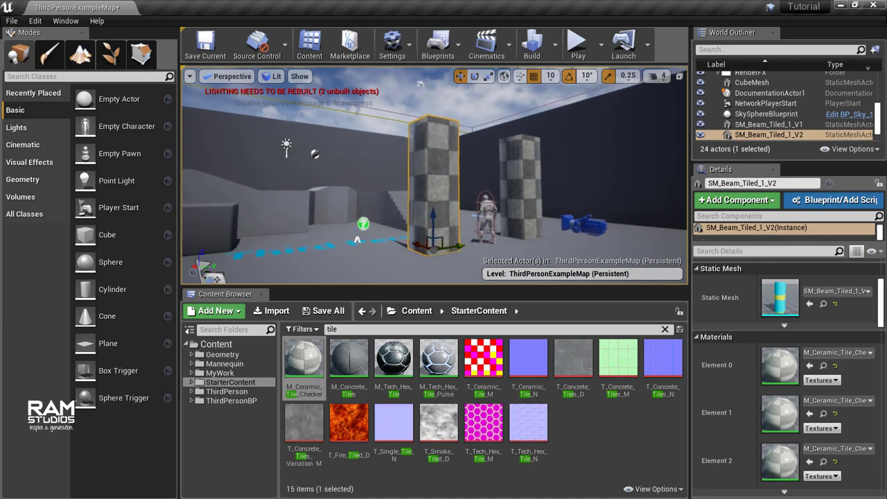
{"action": "right_click_drag", "start_coordinate": [477, 125], "coordinate": [477, 125]}
{"action": "left_click", "coordinate": [485, 109]}
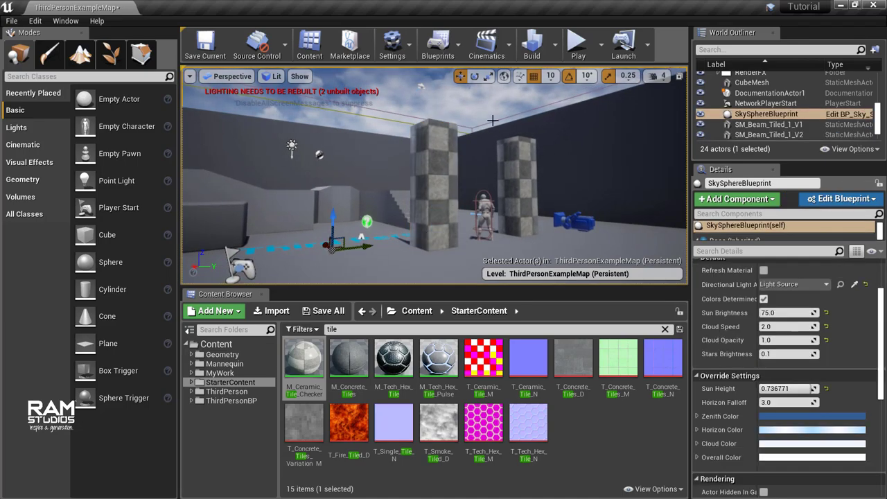